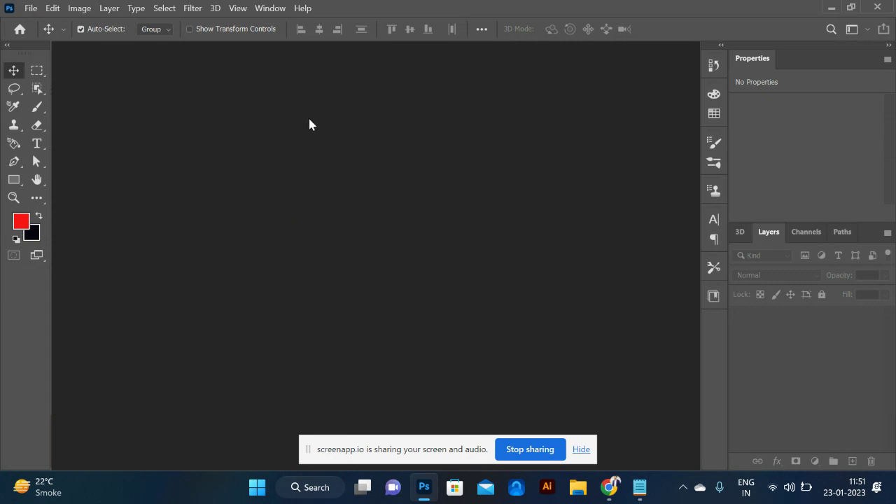
Step: Start a new document and look through the Film & Video, Mobile, Web, Art & Illustration, Print and Photo presets
click(31, 8)
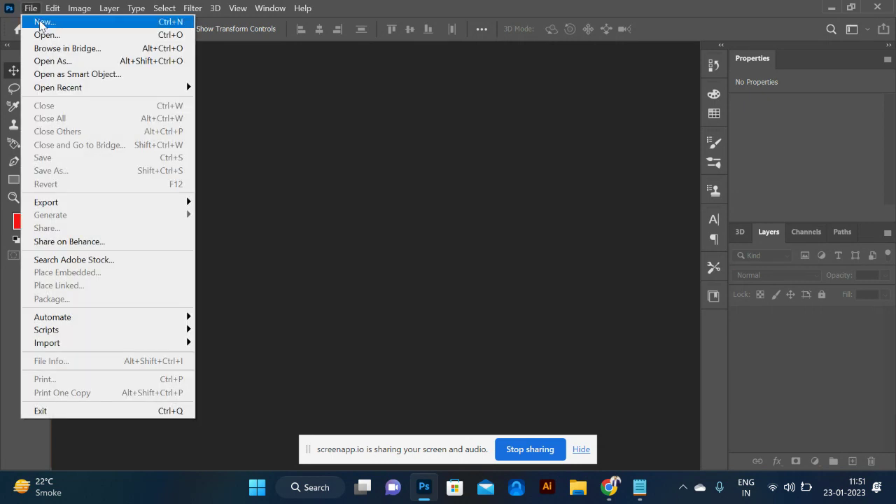
click(53, 28)
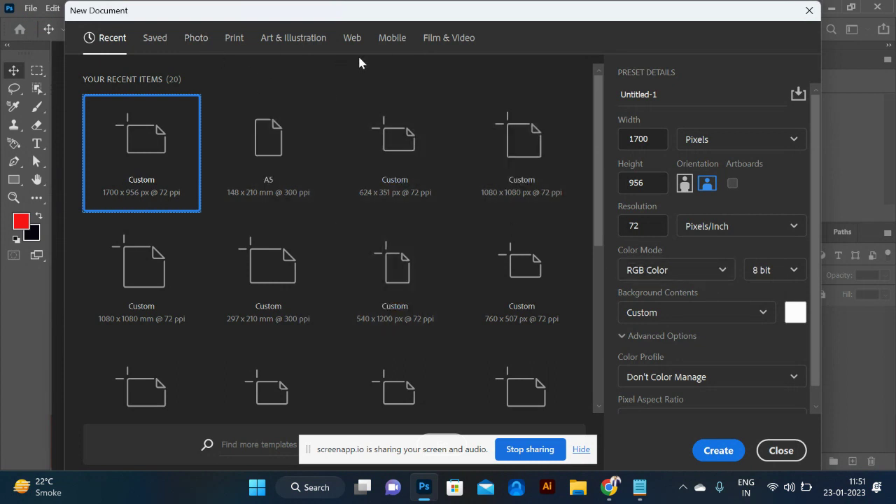
click(454, 42)
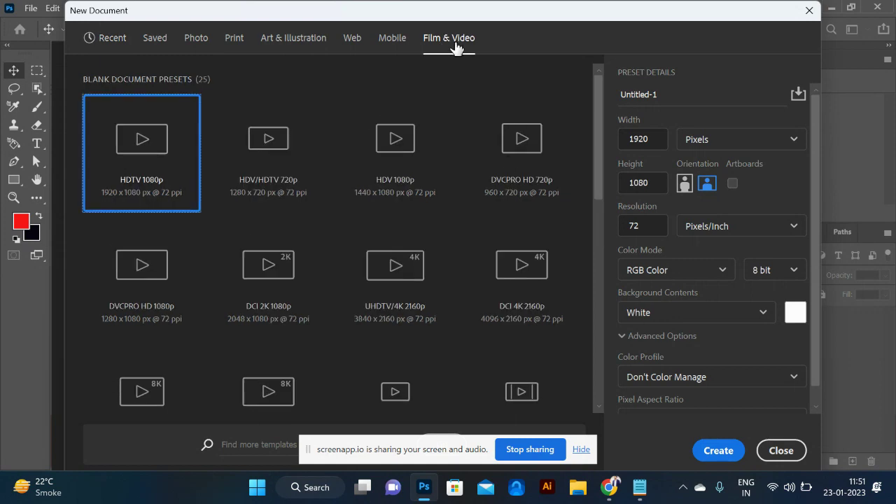
click(393, 45)
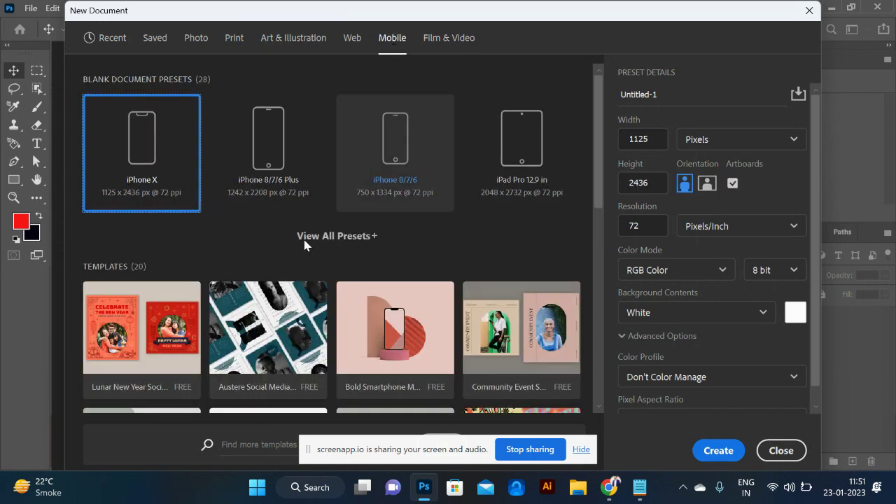
scroll(275, 290, down, 10)
scroll(274, 290, up, 7)
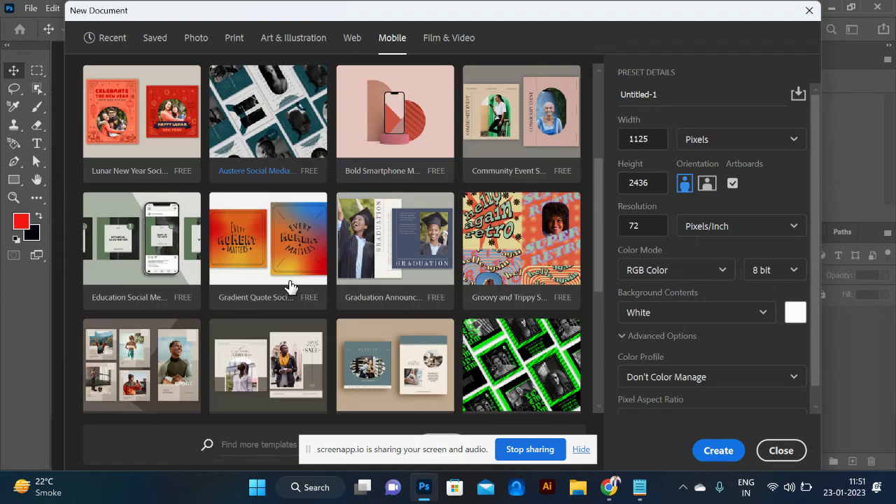
scroll(409, 120, up, 3)
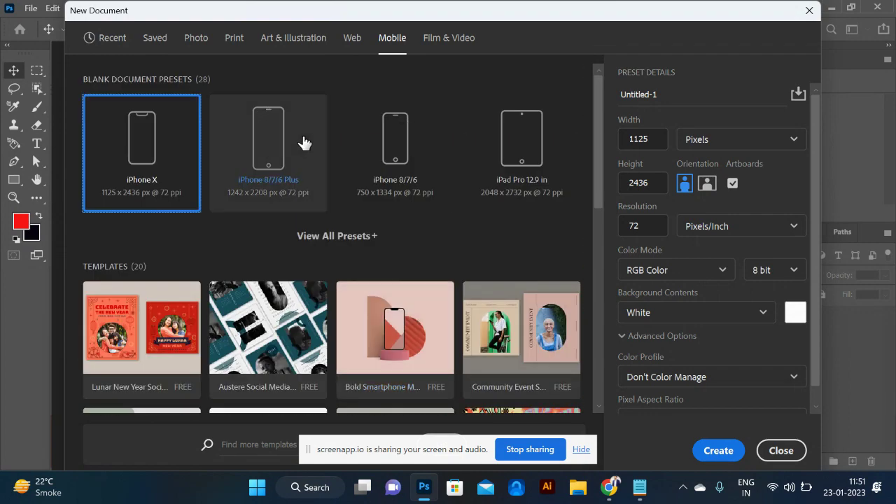
click(352, 39)
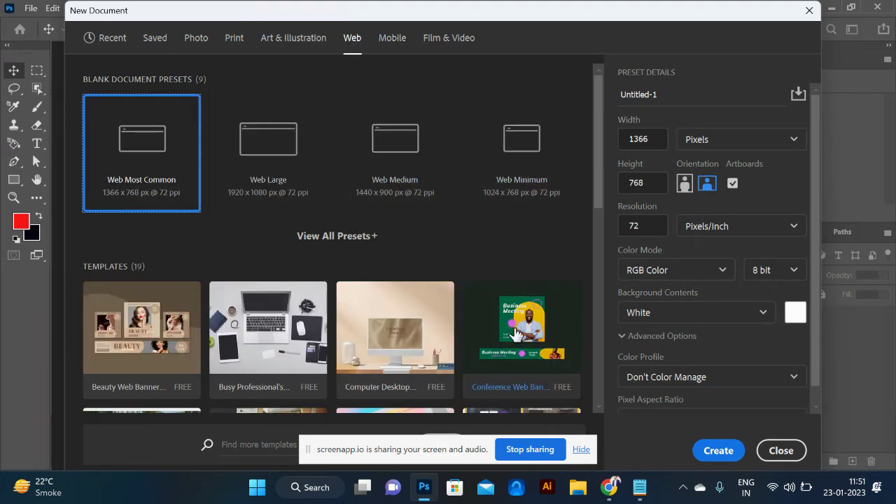
click(301, 48)
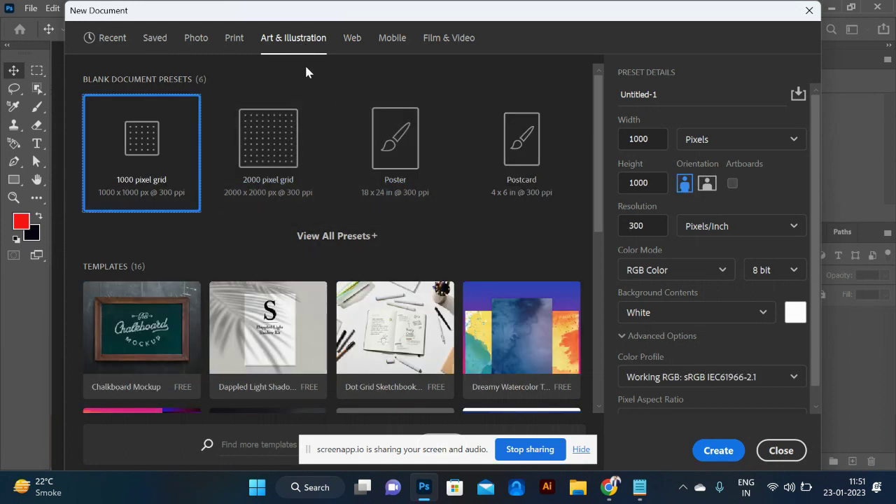
click(232, 39)
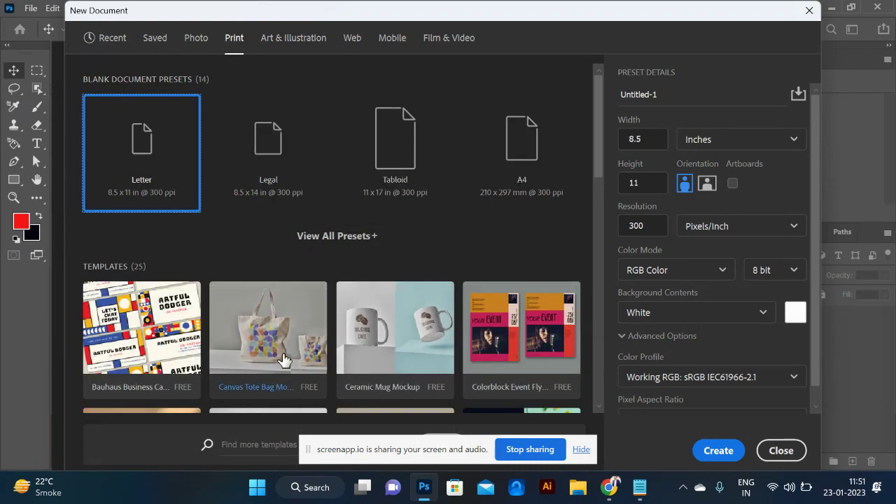
scroll(266, 329, down, 8)
scroll(337, 214, up, 4)
scroll(338, 213, up, 4)
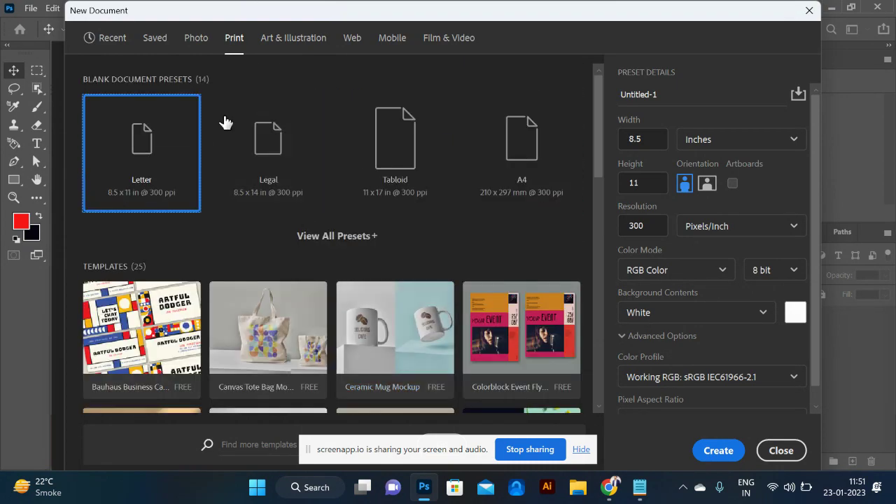
click(199, 44)
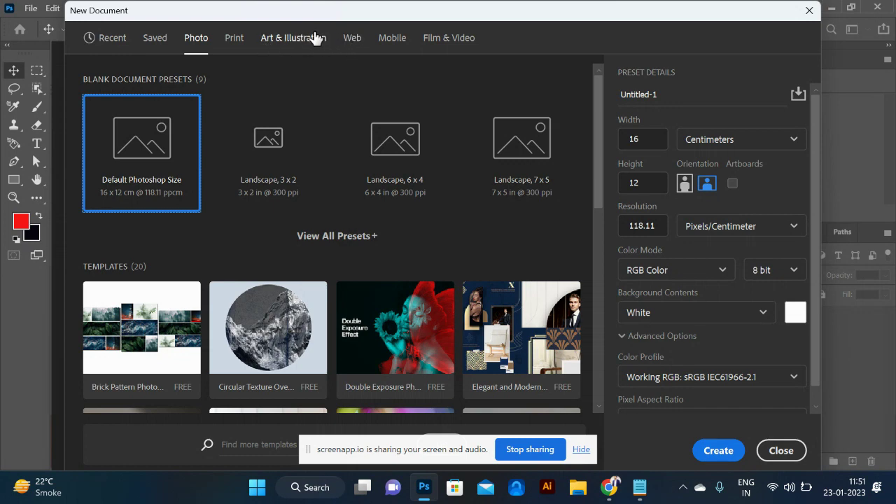
Step: Choose the Web presets and set the new document's width and height to 1000 pixels each
click(354, 40)
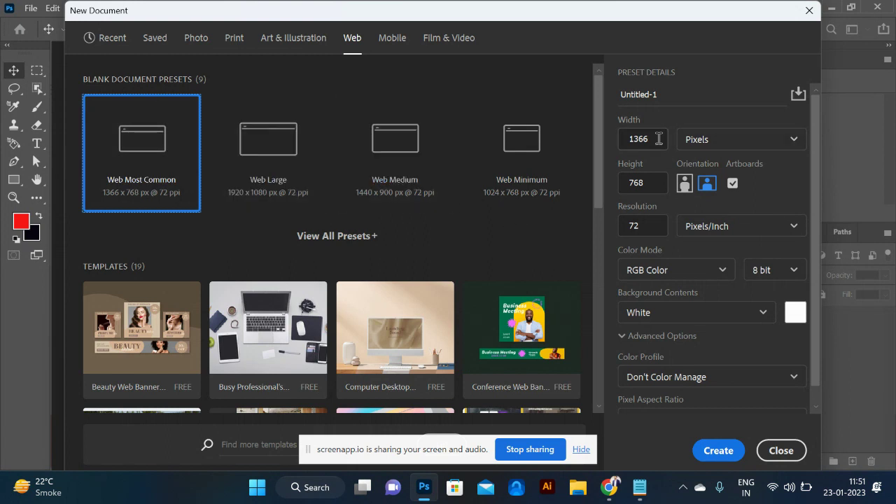
drag(659, 138, 639, 138)
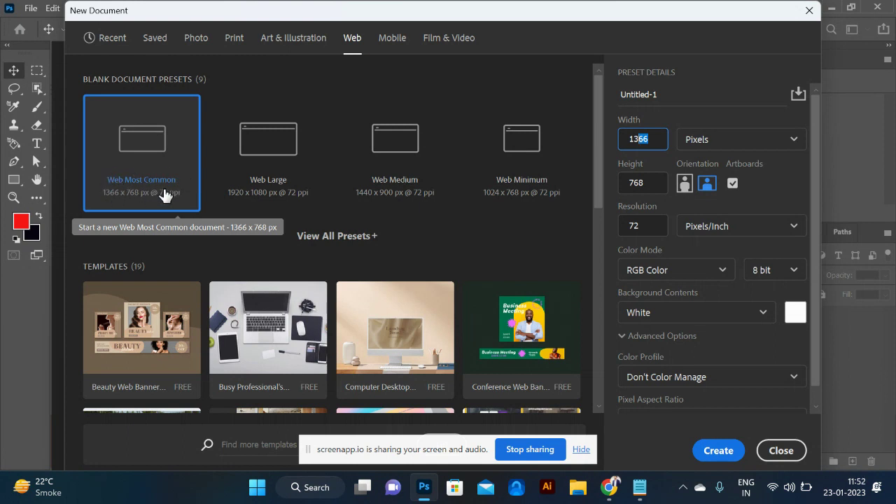
click(655, 141)
double_click(655, 141)
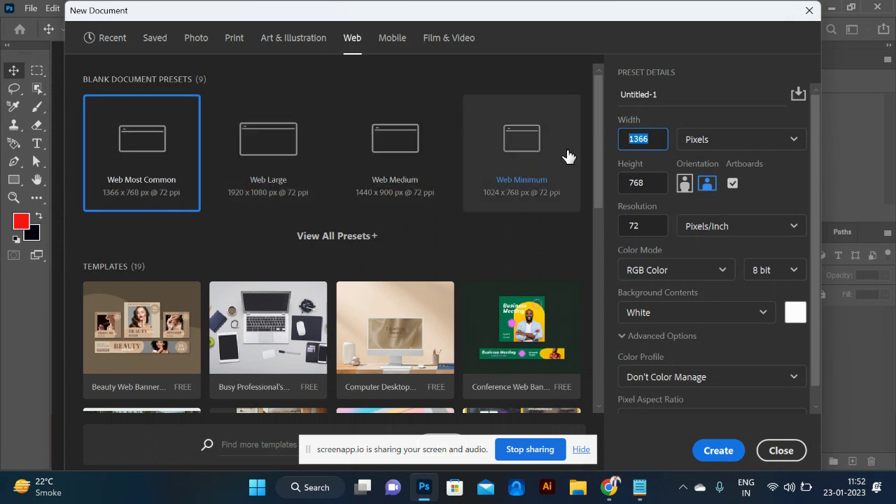
text(1000)
key(Tab)
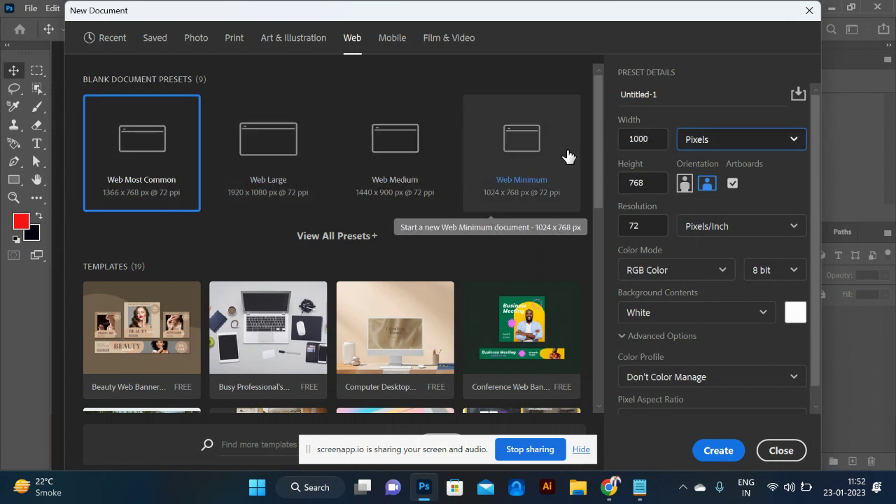
key(Tab)
text(1000)
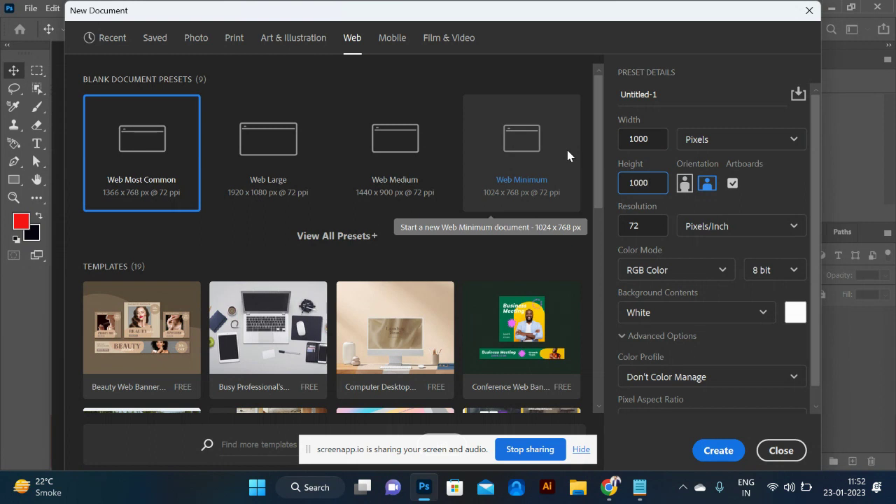
Step: Switch the new document's size units between pixels and inches to compare them, ending on pixels
click(641, 226)
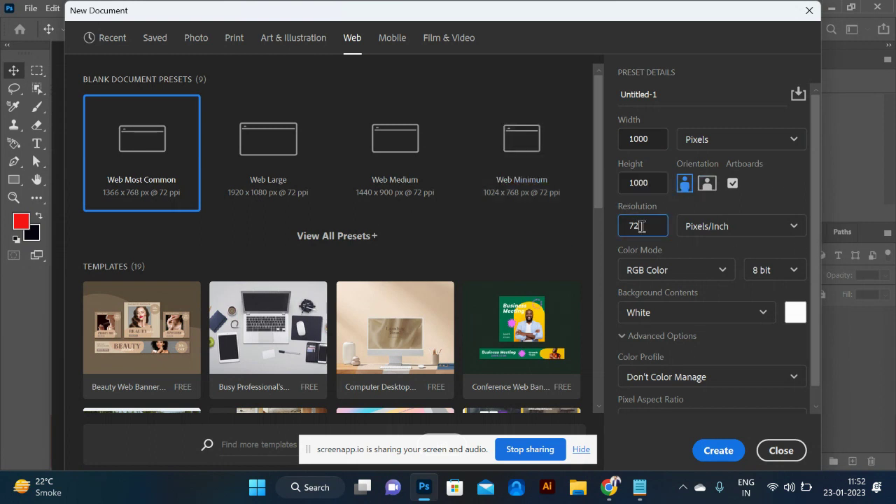
drag(641, 226, 627, 225)
click(769, 149)
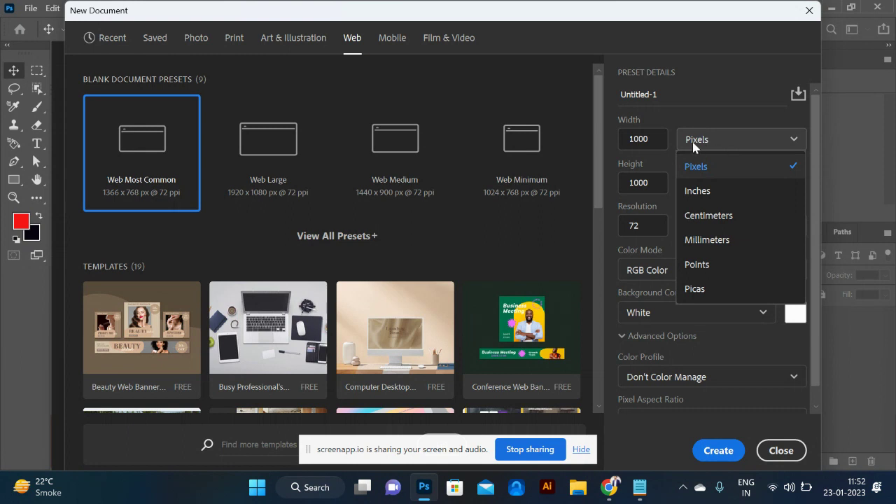
click(712, 201)
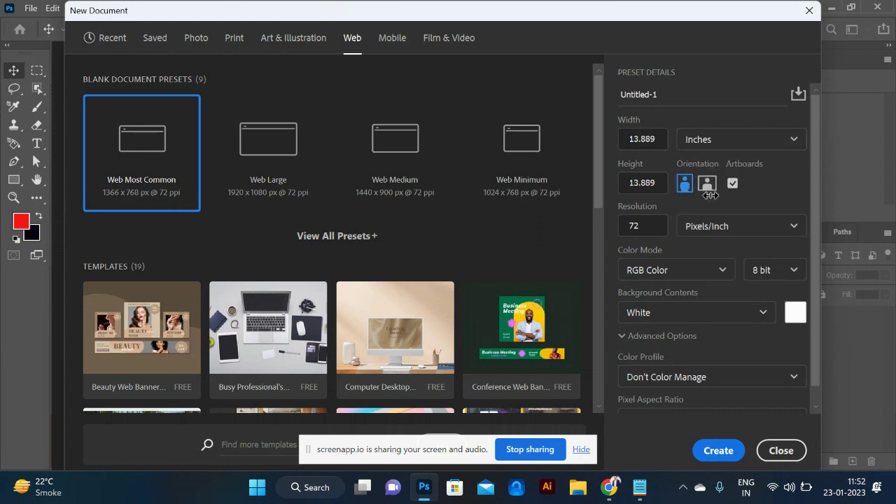
click(728, 146)
click(727, 168)
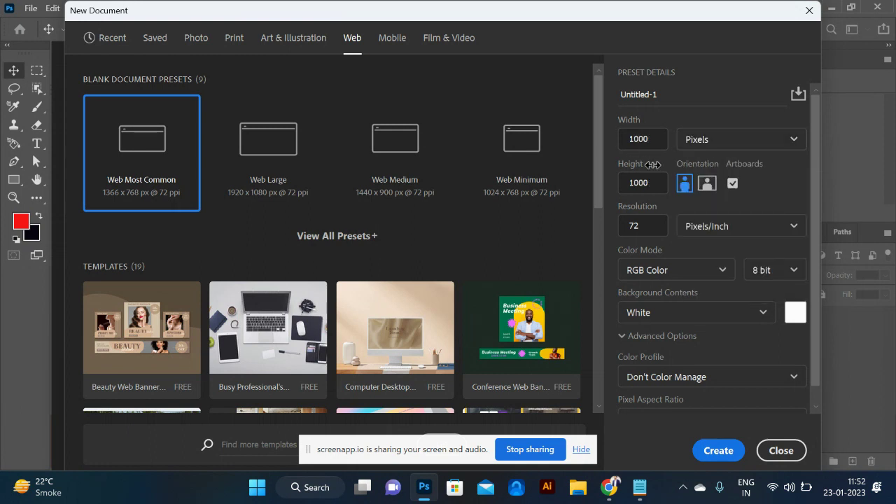
click(723, 145)
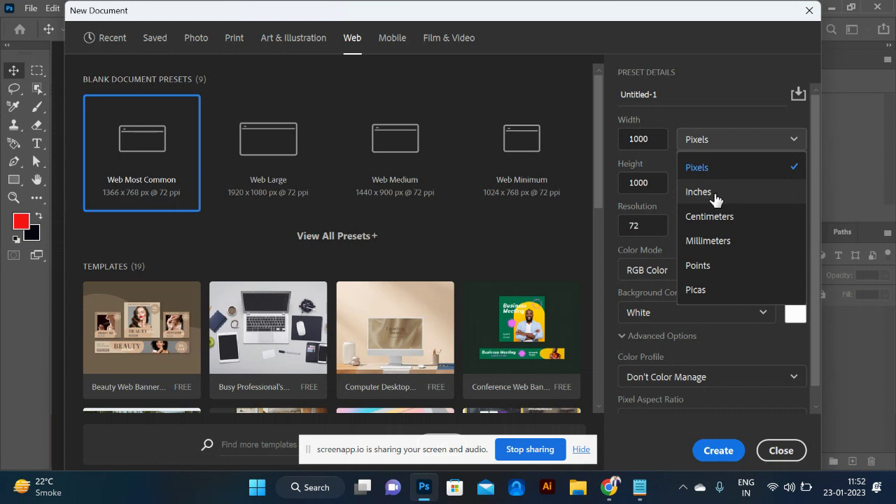
click(714, 194)
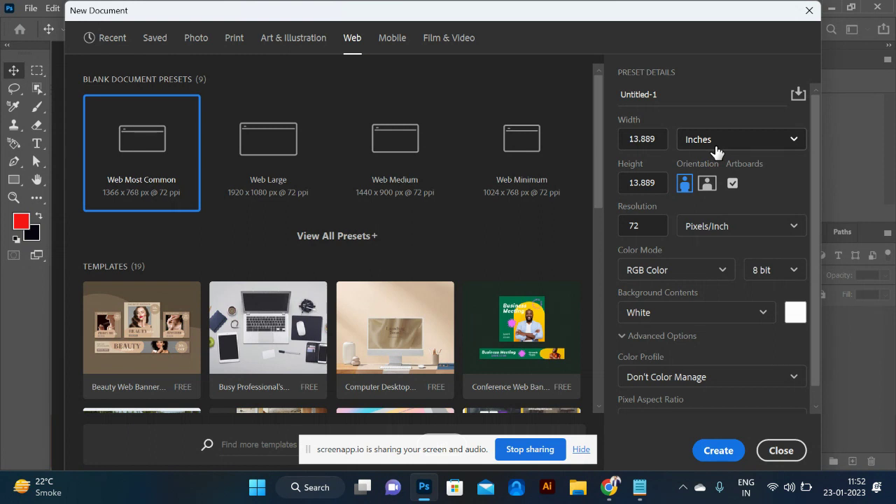
click(627, 225)
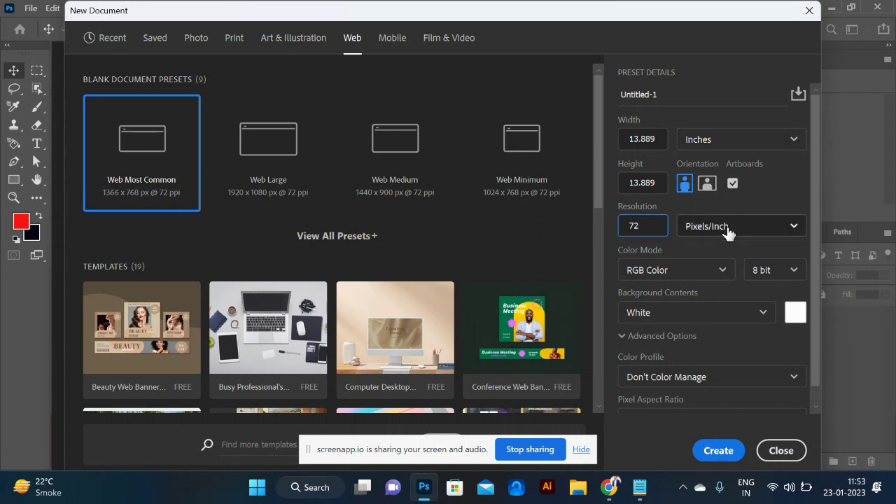
click(751, 142)
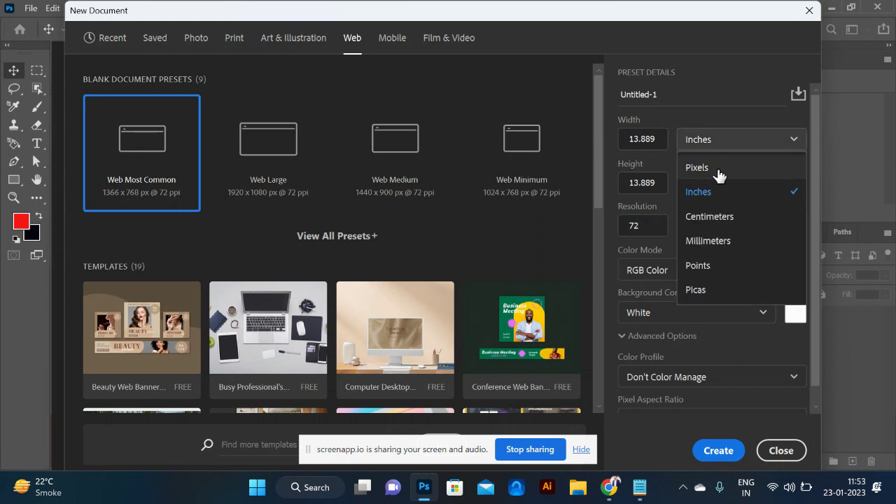
click(718, 174)
Step: Keep the resolution at 72 pixels/inch and create the document with its artboard
scroll(681, 329, down, 1)
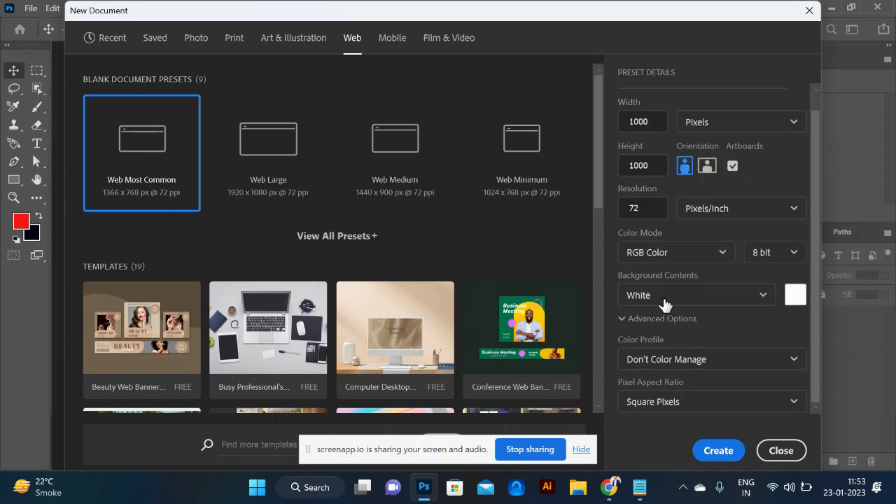
double_click(652, 208)
drag(658, 207, 632, 208)
click(645, 208)
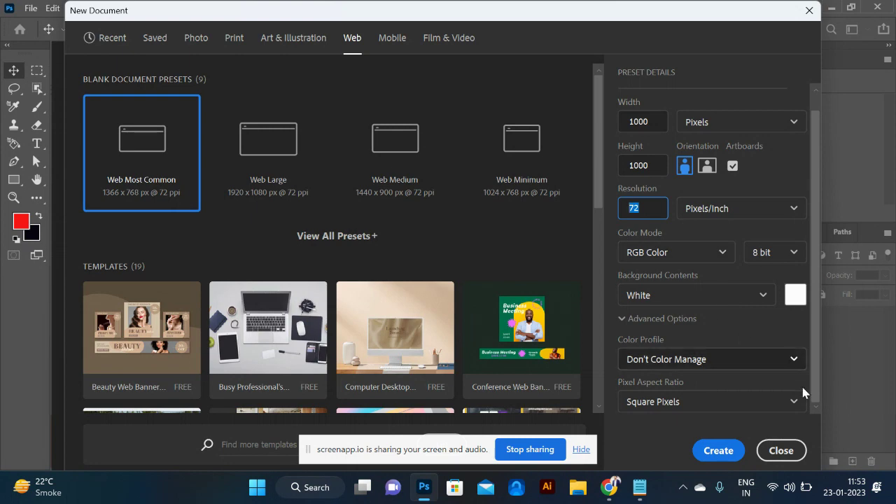
click(719, 449)
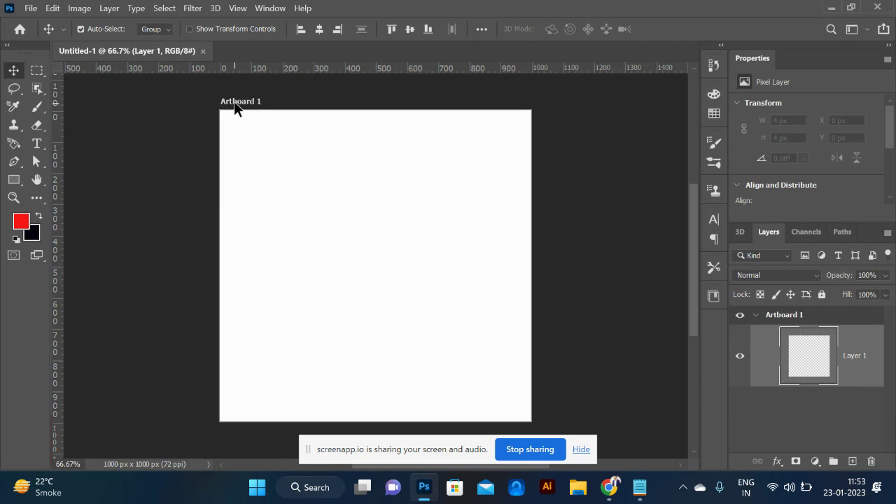
Step: Close the artboard document and create a new 1000 x 1000 pixel document with artboards turned off
click(202, 51)
click(31, 8)
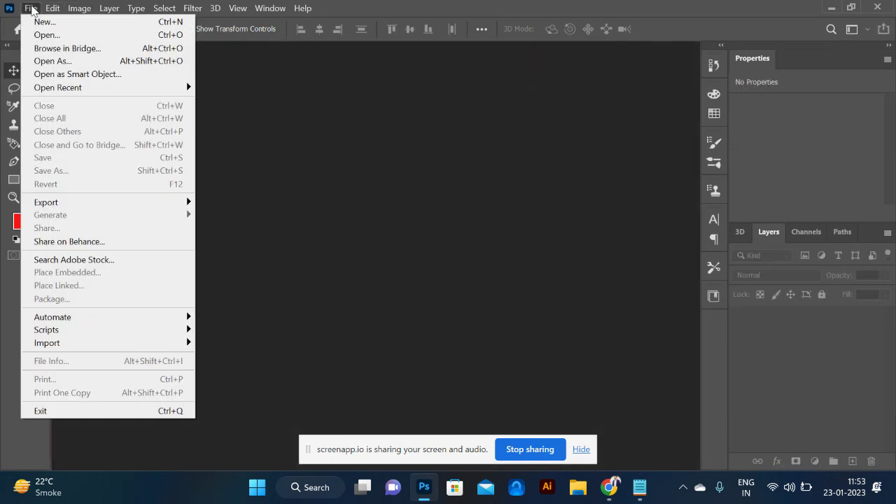
click(53, 23)
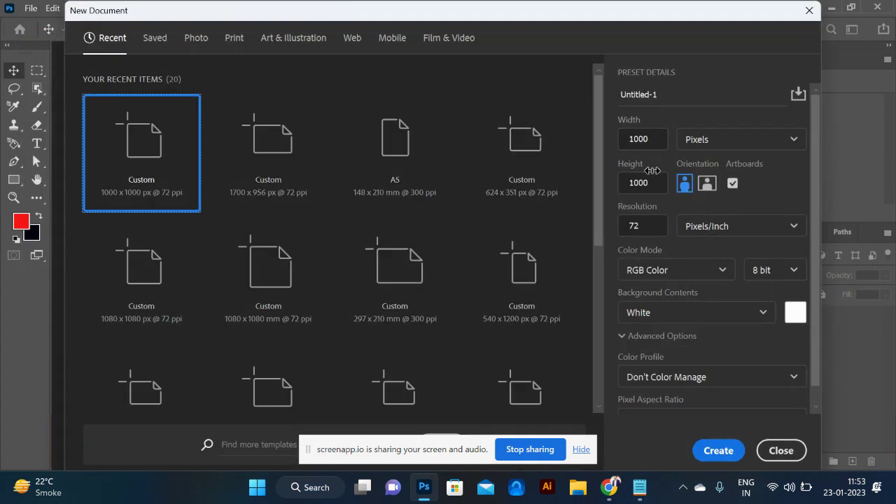
click(734, 184)
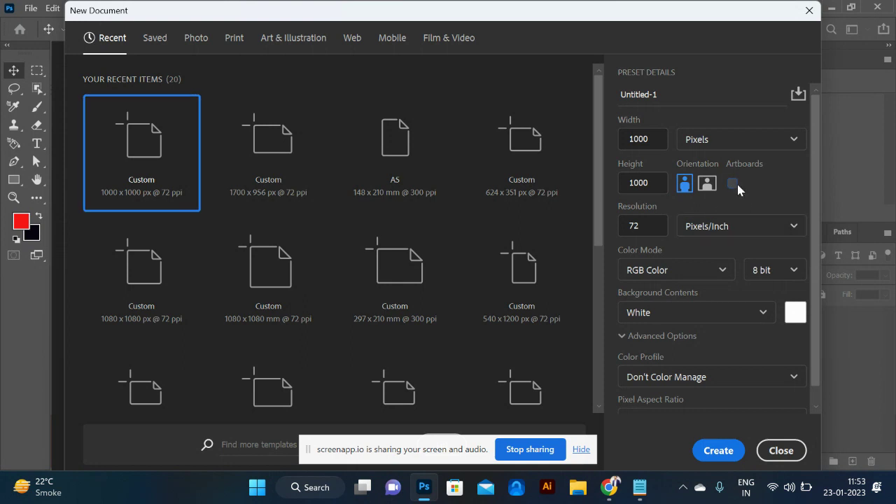
click(719, 452)
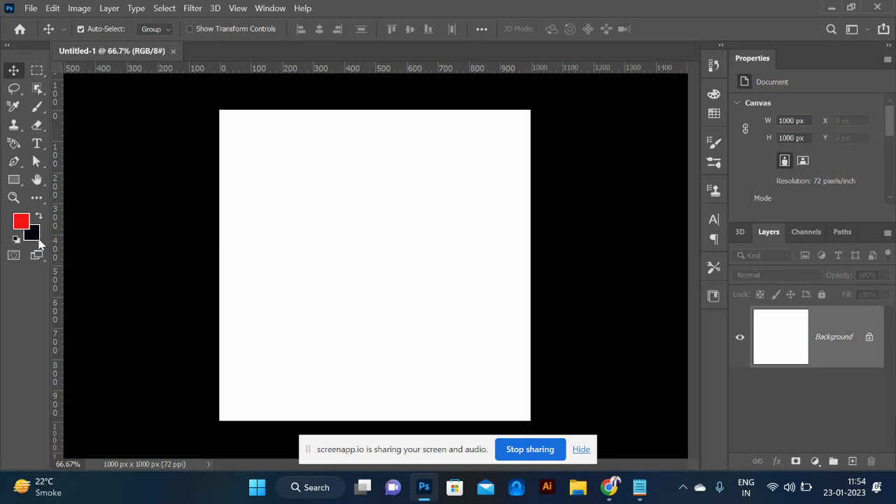
Step: Set the foreground colour to magenta, hex eb1bd5
click(21, 222)
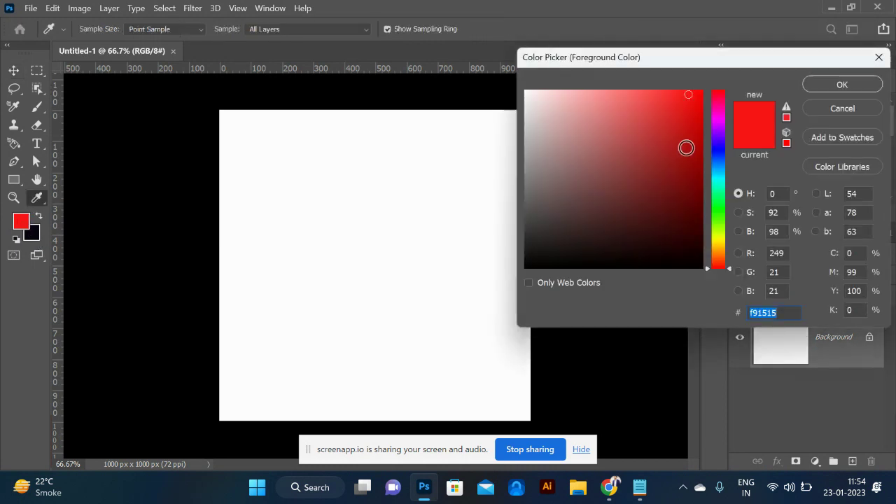
click(716, 117)
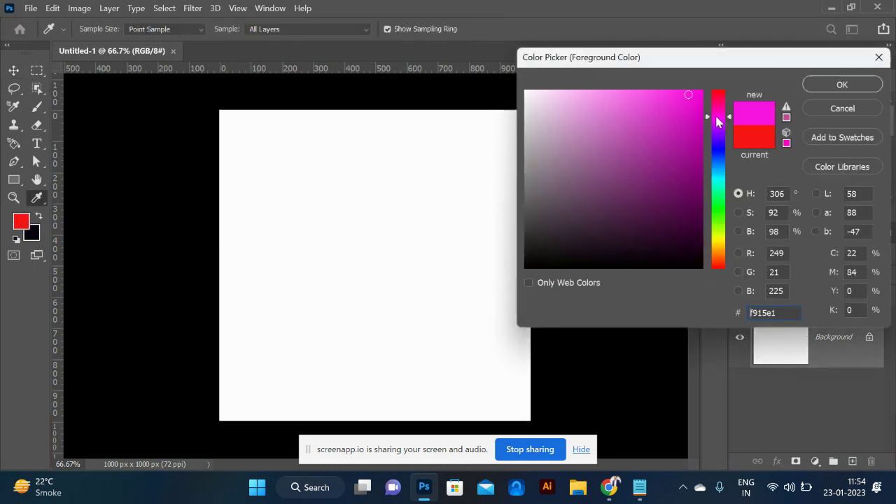
click(682, 104)
click(841, 85)
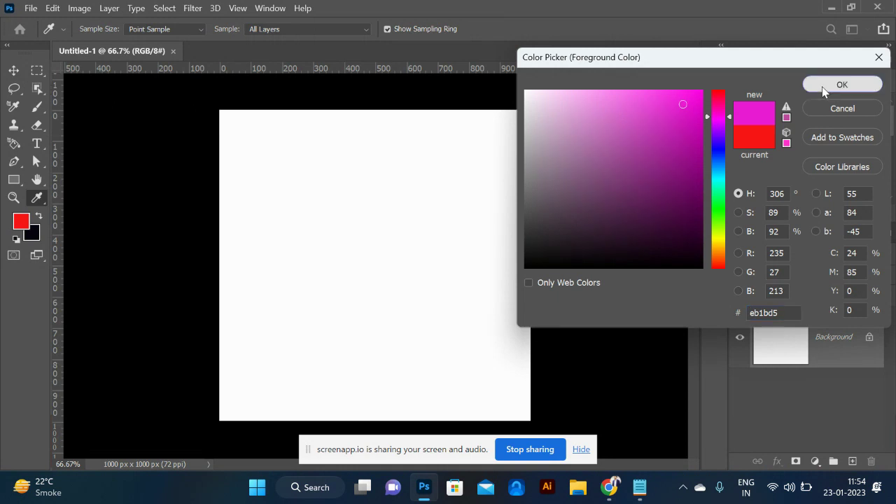
Step: Set the background colour to pale lavender, hex c7c3e3
click(34, 240)
click(550, 110)
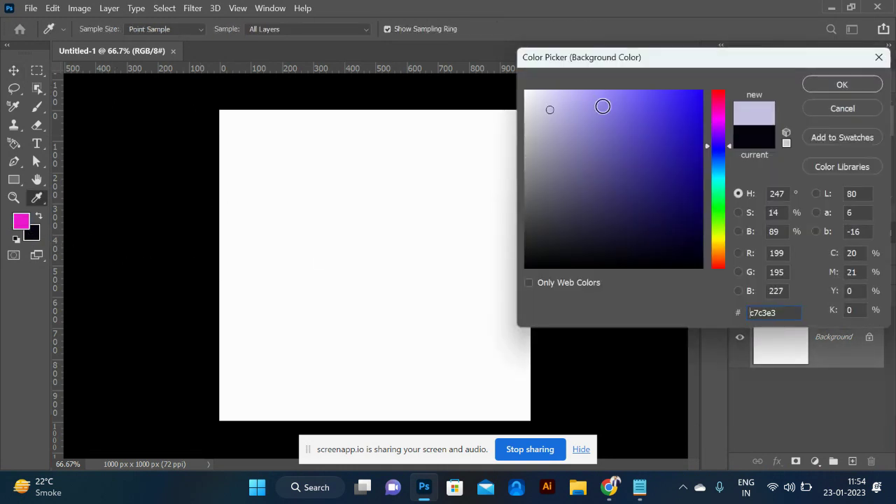
click(830, 84)
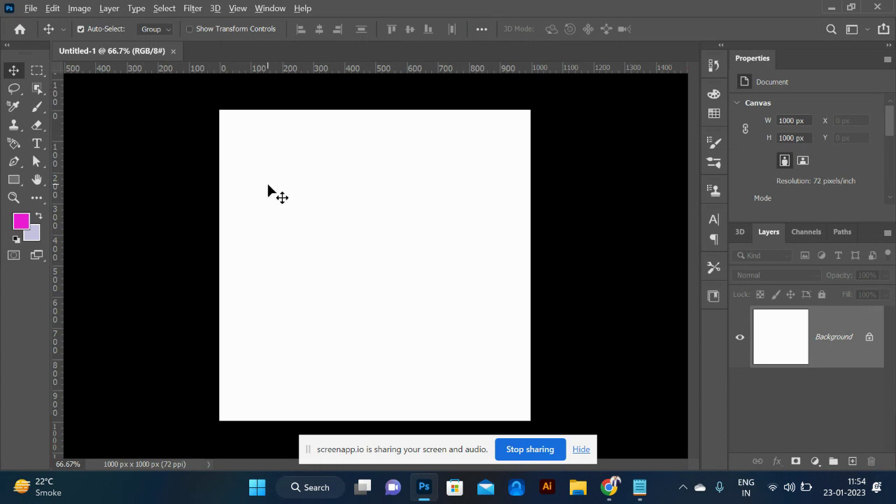
Step: Fill the Background layer with the magenta foreground colour and refill it with the lavender background colour
key(alt+BackSpace)
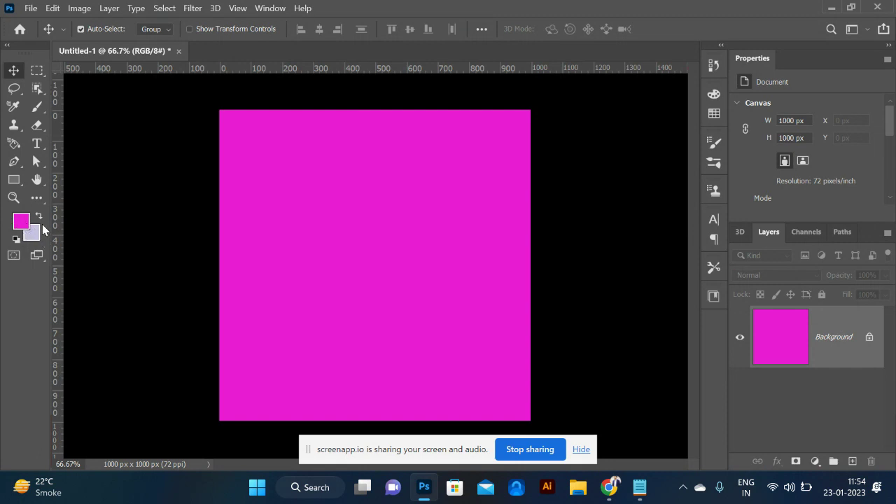
key(ctrl+BackSpace)
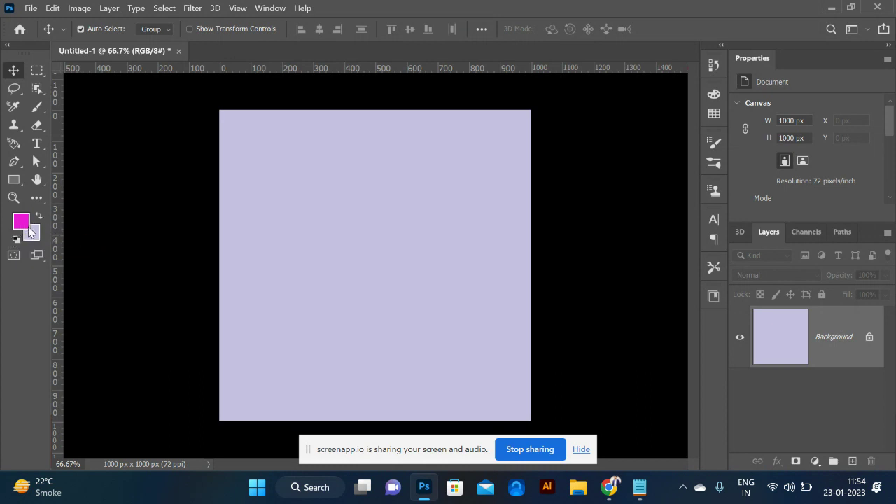
Step: Swap the foreground and background colours repeatedly, ending with lavender as foreground and magenta as background
click(39, 219)
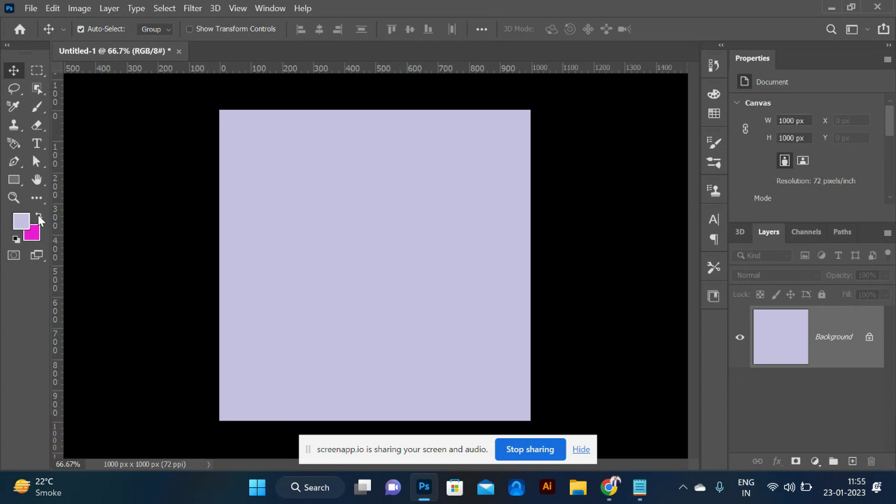
click(39, 218)
click(40, 219)
click(39, 218)
click(39, 219)
click(39, 218)
click(39, 219)
click(39, 219)
click(39, 219)
click(41, 217)
click(41, 218)
click(40, 218)
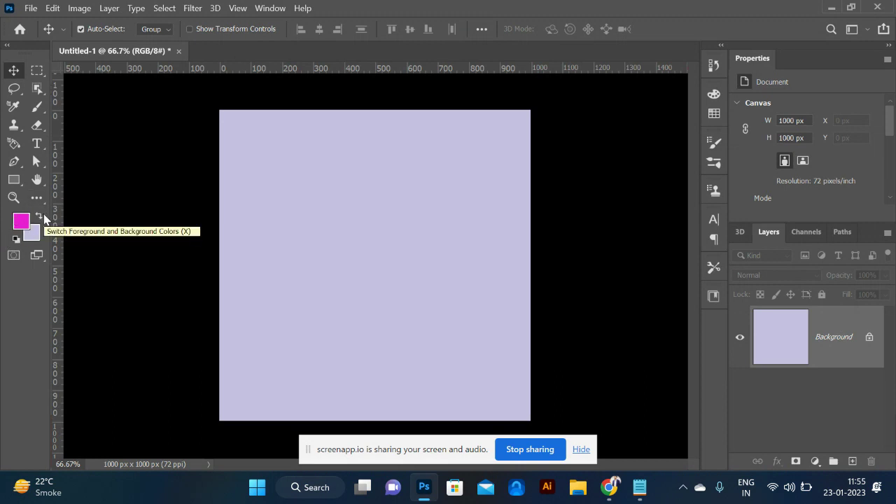
click(44, 217)
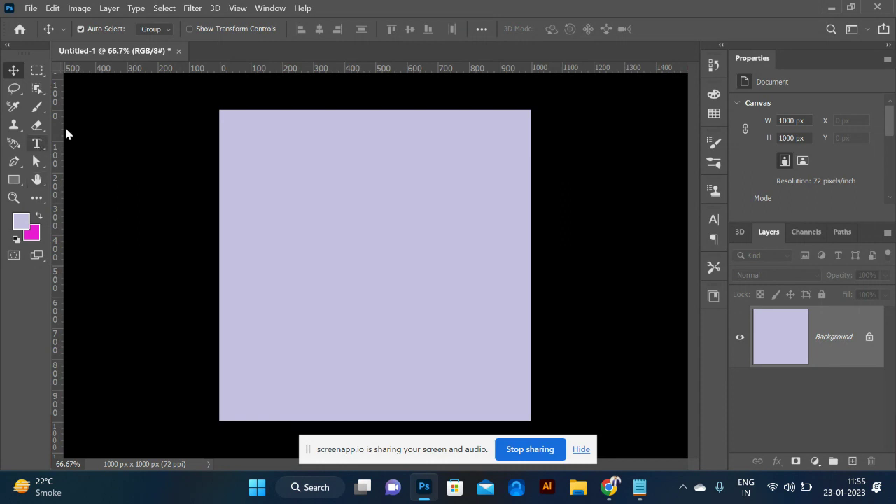
Step: Draw a rectangle about 1081 x 167 px across the canvas's upper edge and fill it with the recently used magenta
click(13, 179)
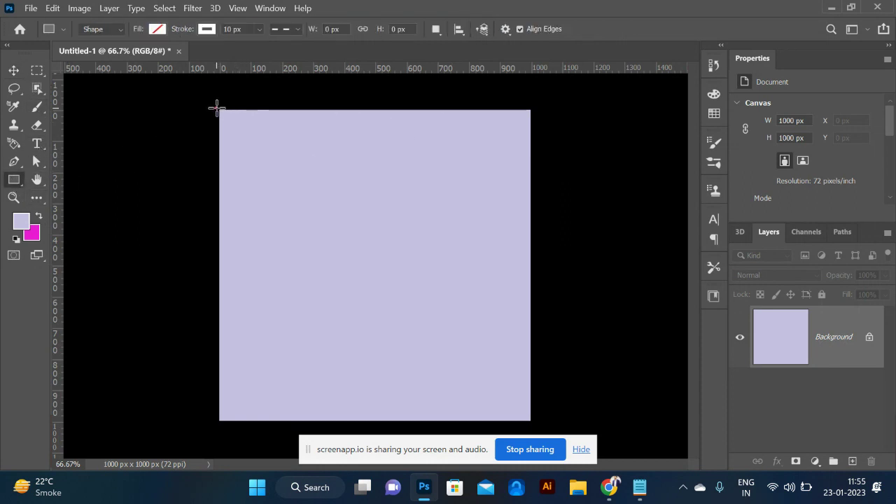
drag(217, 107, 552, 159)
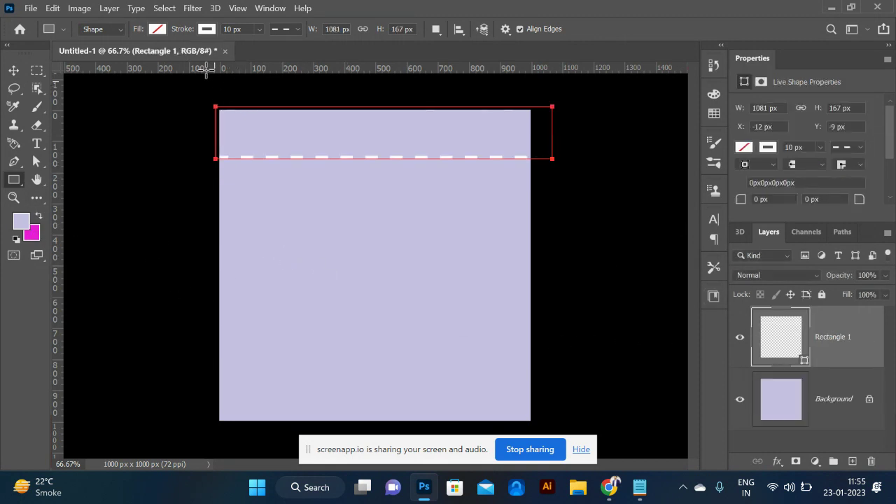
click(158, 31)
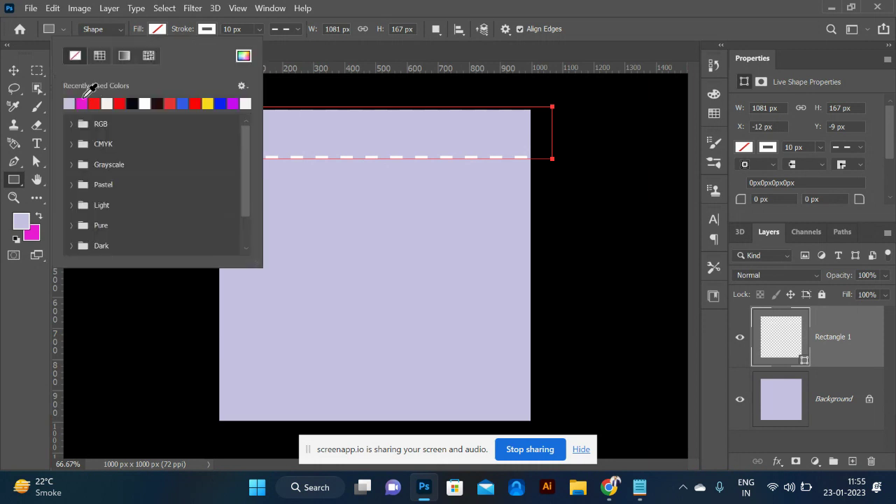
click(82, 104)
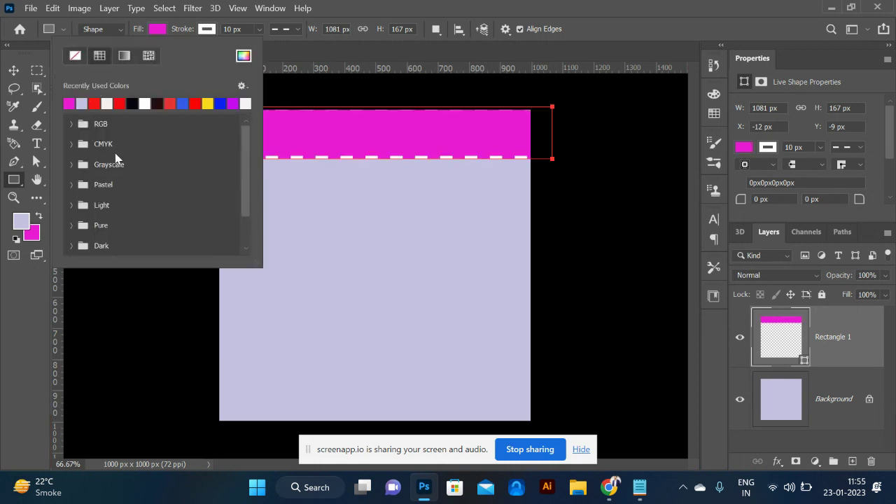
click(10, 73)
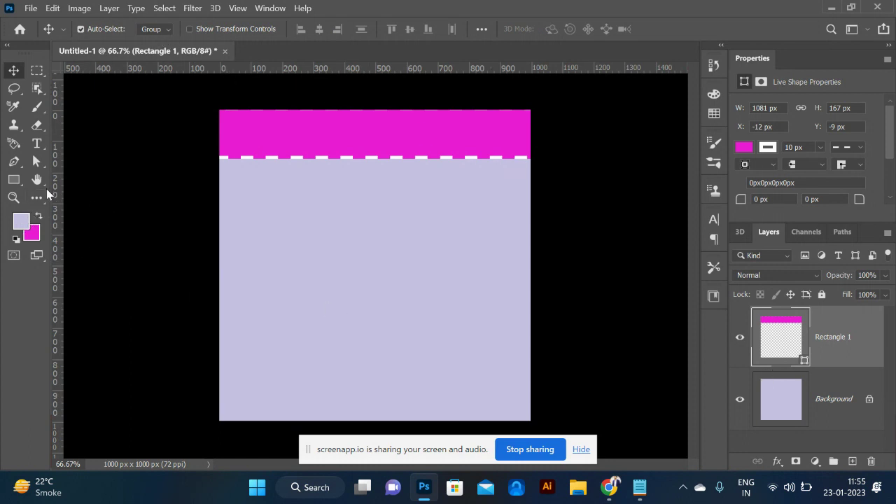
Step: Change the rectangle's fill to the recently used lavender
click(14, 179)
click(158, 29)
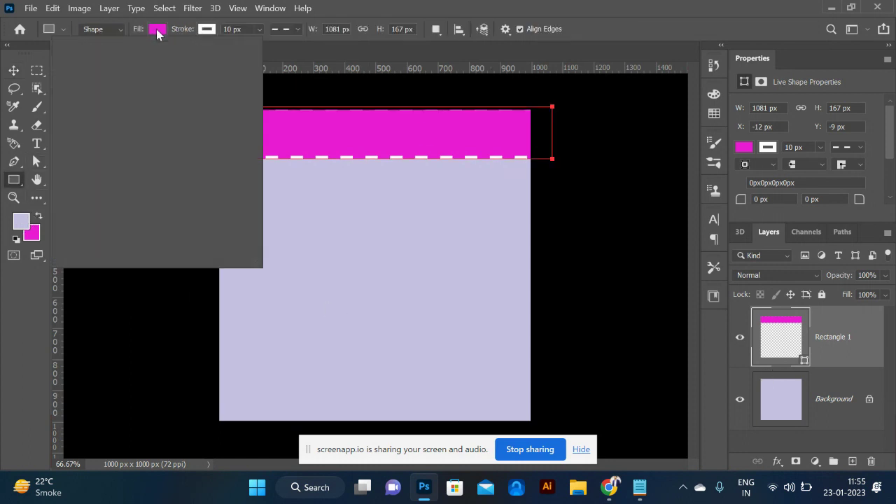
click(81, 104)
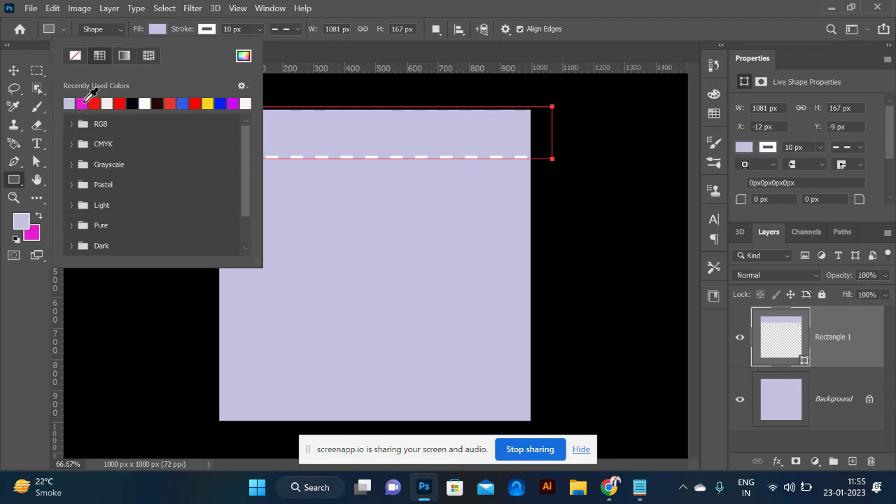
Step: Move the dashed-outline rectangle down into the canvas and delete it
click(13, 70)
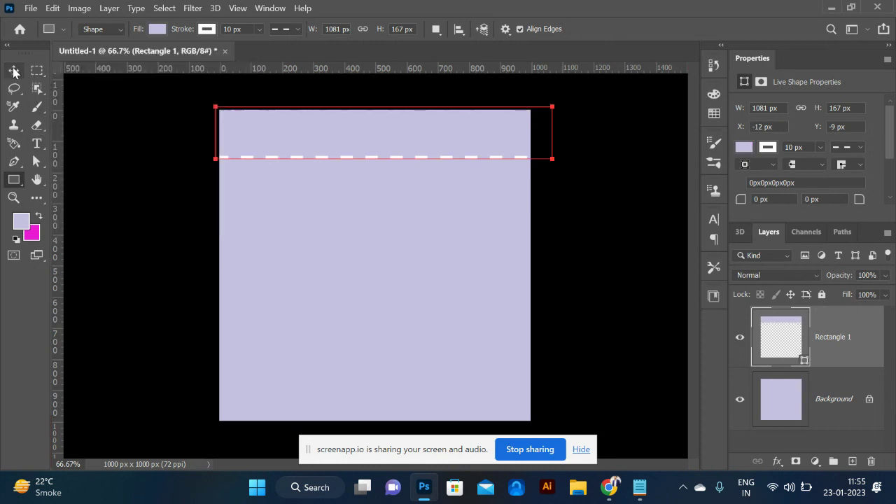
drag(345, 155, 375, 199)
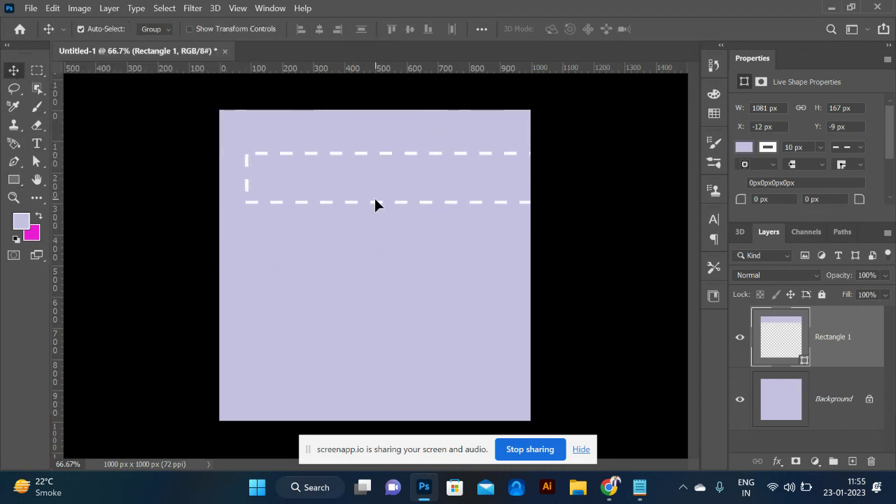
key(Delete)
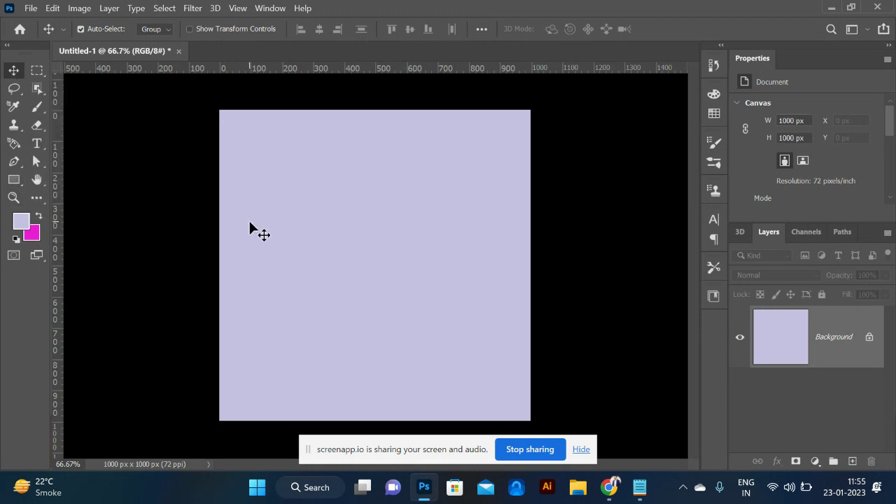
Step: Switch to Chrome and search Google for "chocoalte design" in the "psd to html" results tab
key(Tab)
key(alt+Tab)
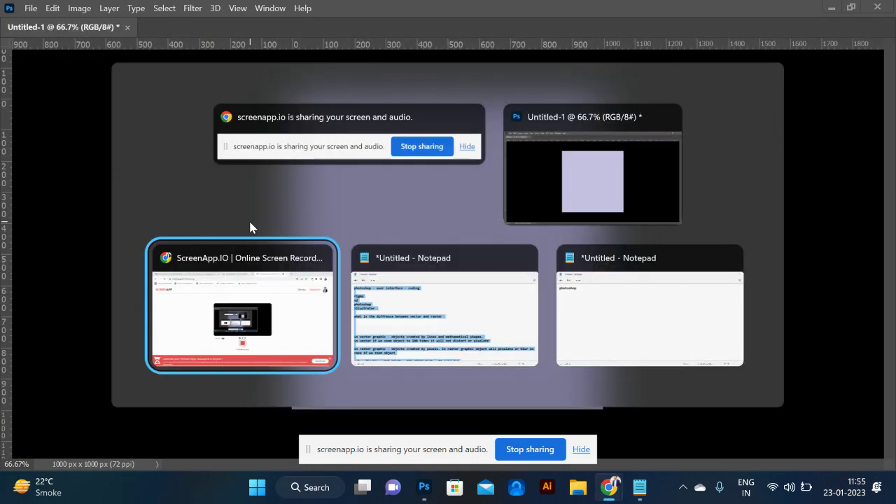
key(Tab)
key(alt+Tab)
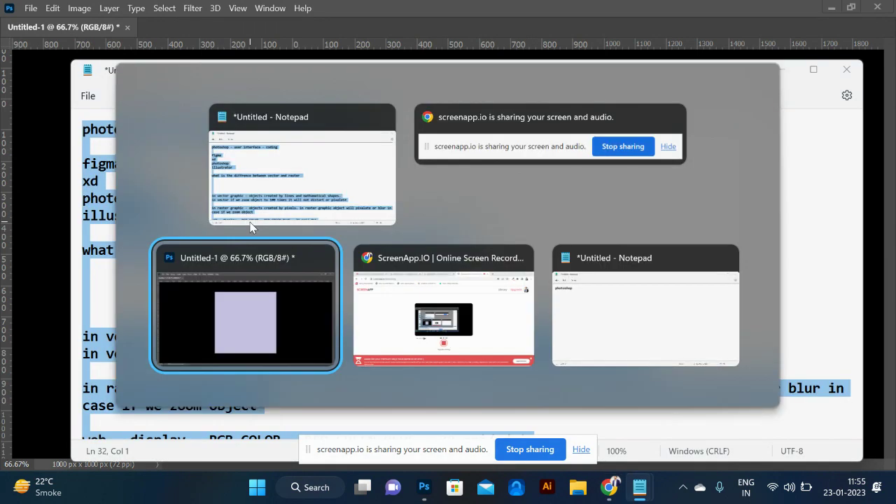
key(Tab)
click(402, 12)
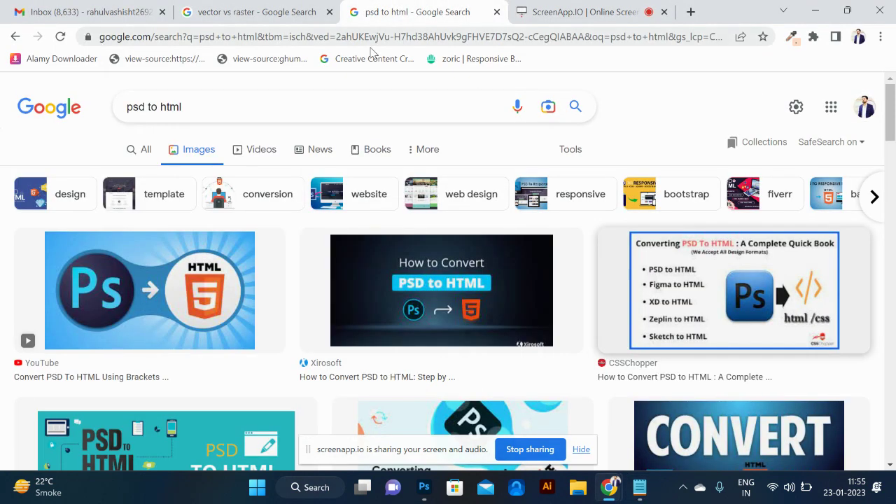
click(365, 34)
text(choc)
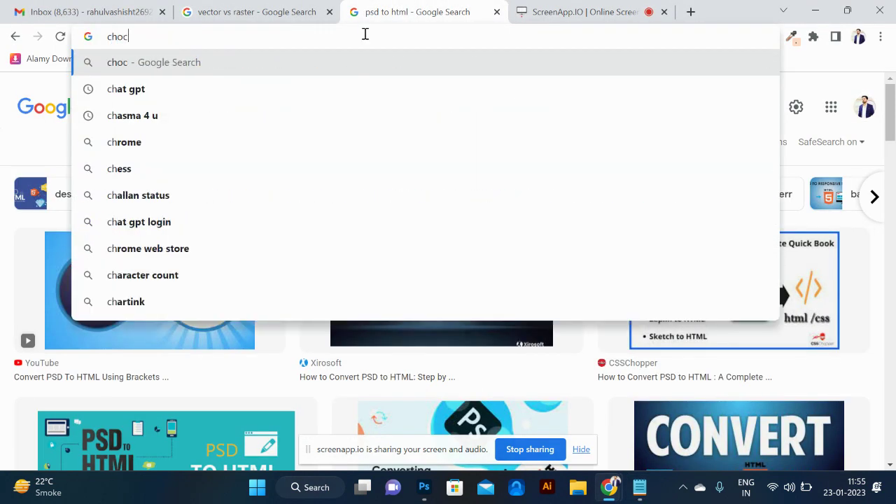
text(oalte )
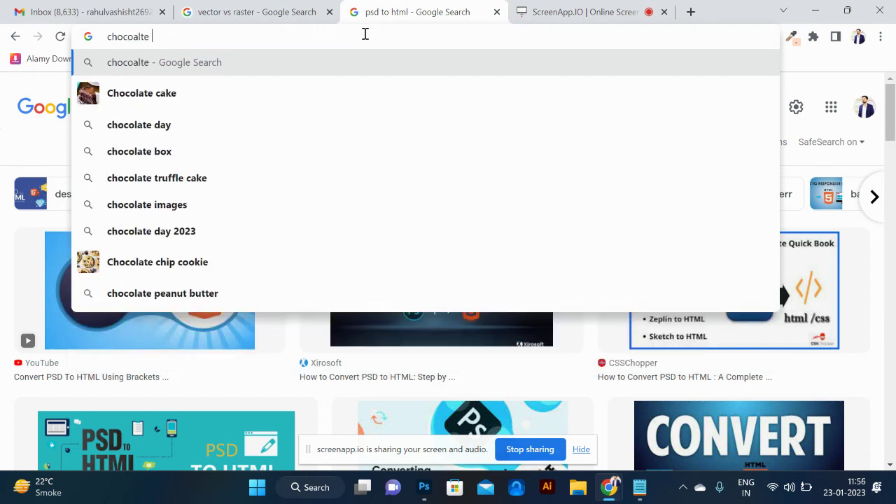
text(design)
key(Return)
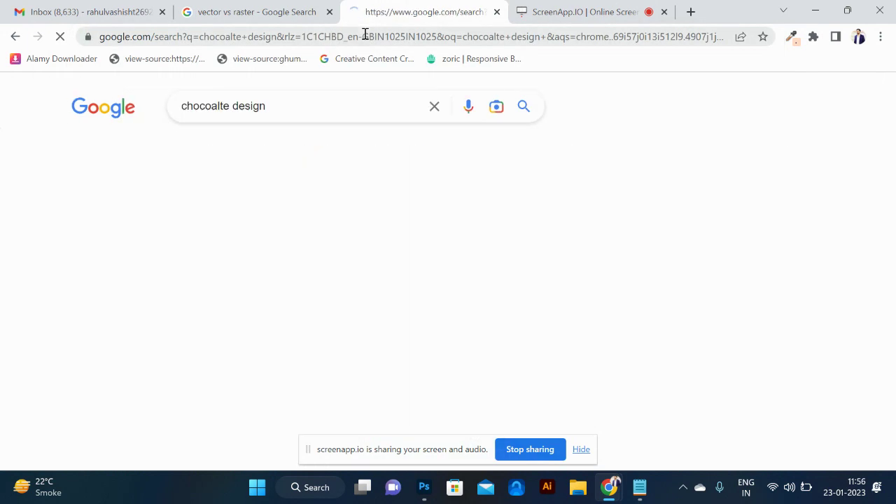
Step: Open the Amazon.in silicone chocolate mould image in a new browser tab and view it full size
scroll(184, 104, down, 2)
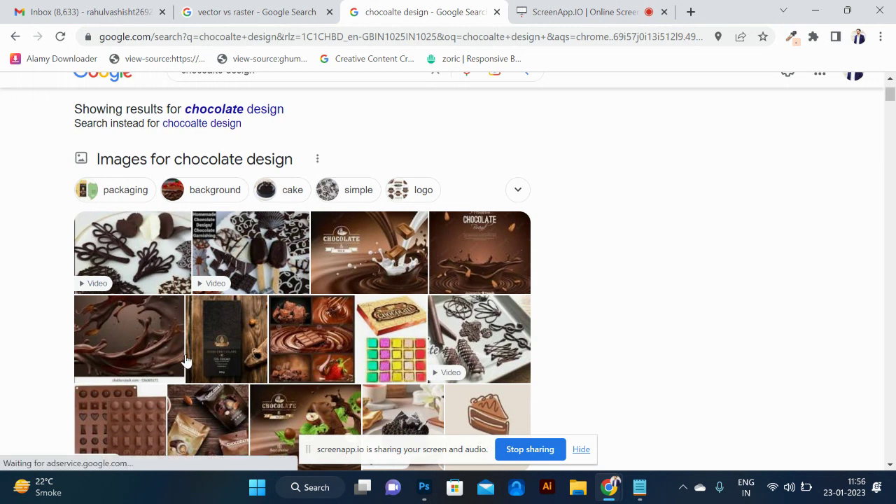
click(108, 423)
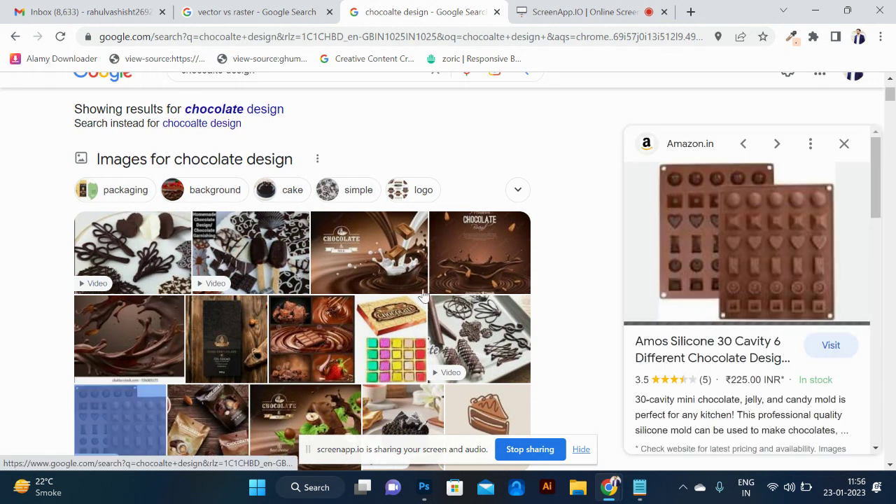
right_click(731, 244)
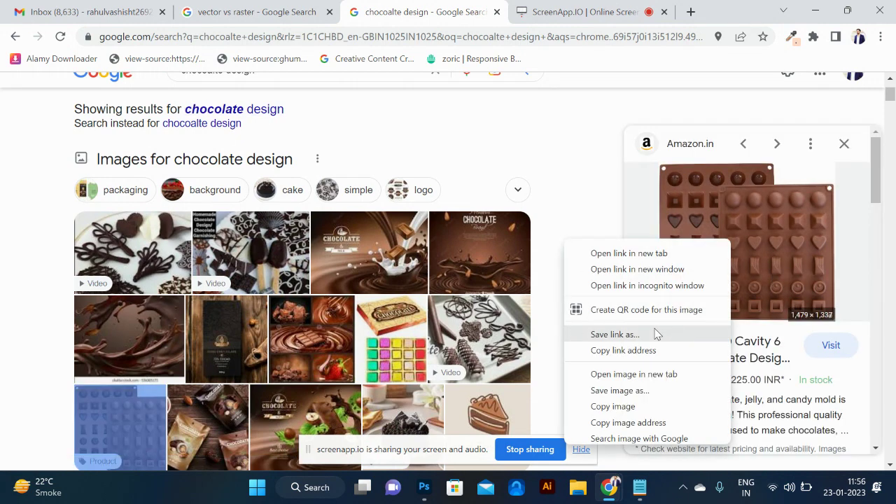
click(646, 376)
click(498, 12)
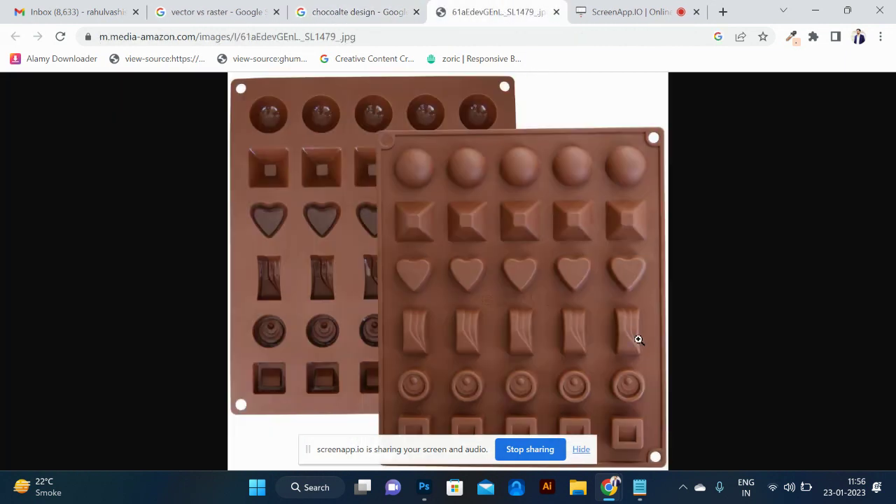
Step: Switch back to the Photoshop document and reset the 3D workspace to its default layout
key(alt+Tab)
key(alt+Tab)
key(alt+Tab)
key(alt+Tab)
key(alt+Tab)
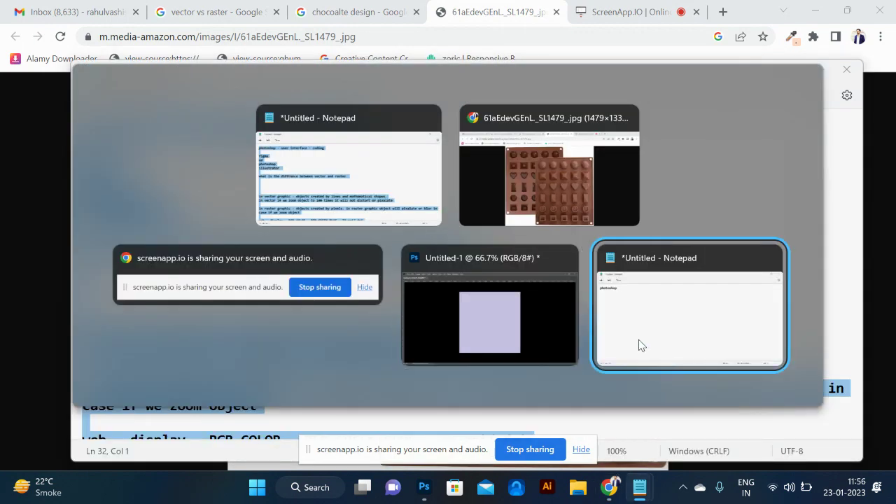
key(alt+Tab)
key(alt+Tab)
key(alt+Tab)
key(alt+Tab)
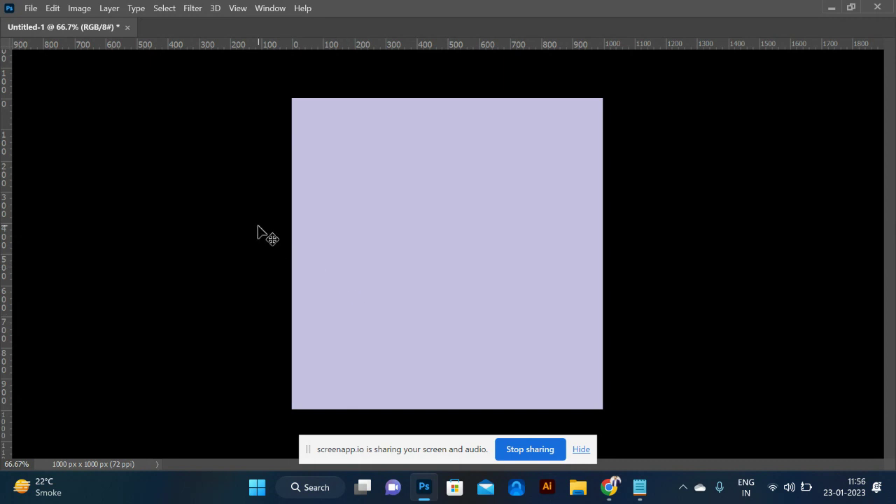
drag(314, 22, 335, 27)
click(270, 8)
mouse_move(380, 34)
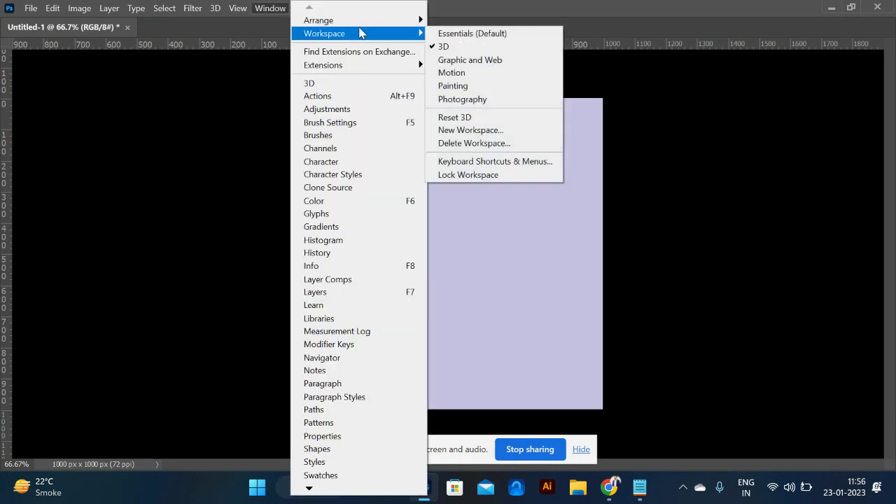
click(467, 117)
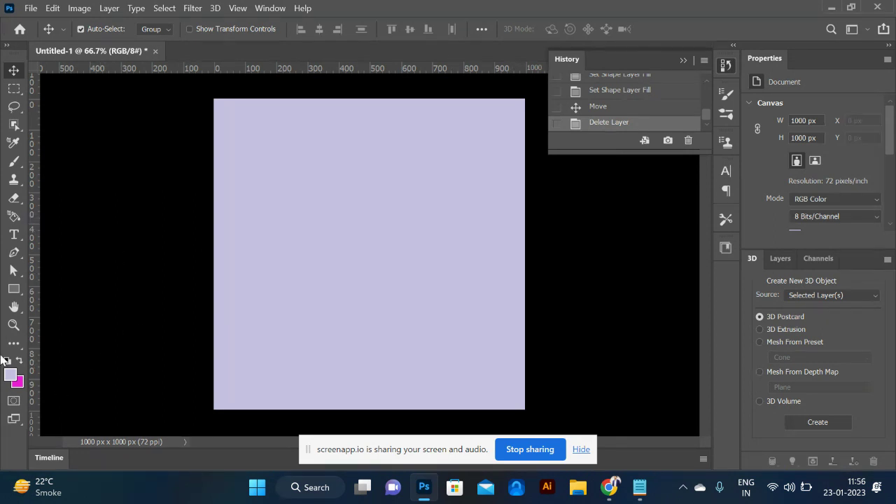
Step: Set the foreground colour to the chocolate brown #812907
click(10, 376)
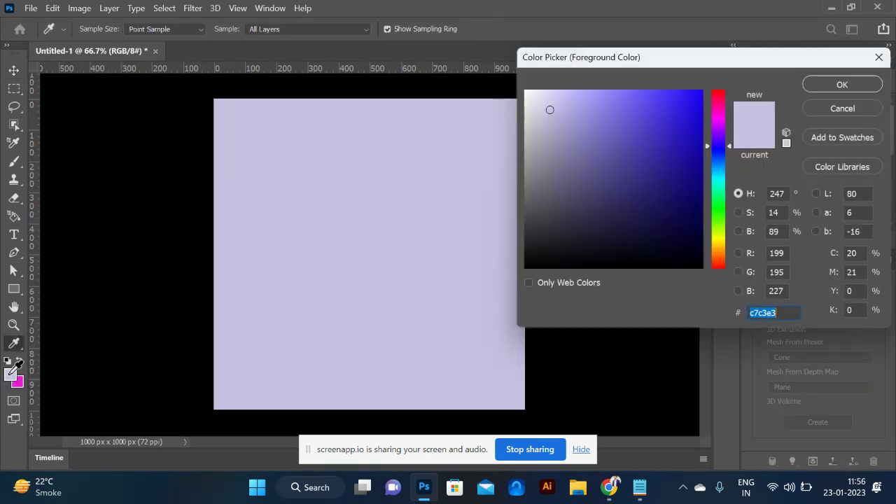
drag(720, 193, 720, 260)
click(692, 123)
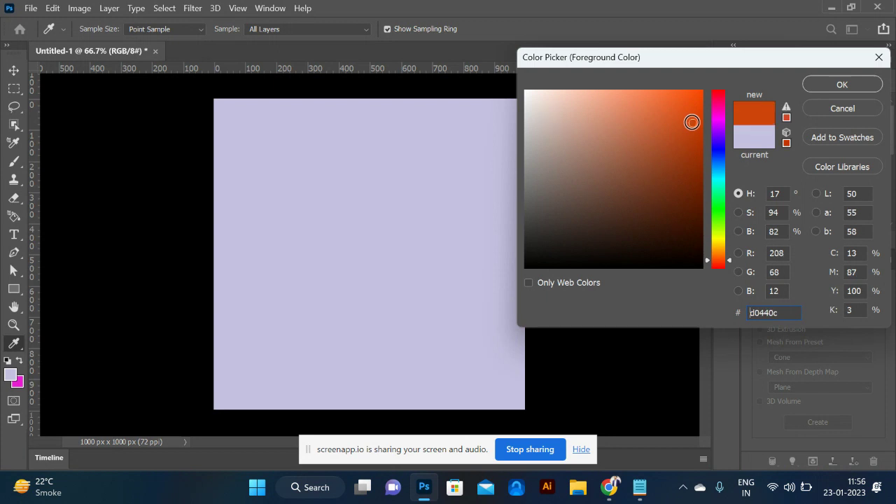
click(692, 147)
click(694, 163)
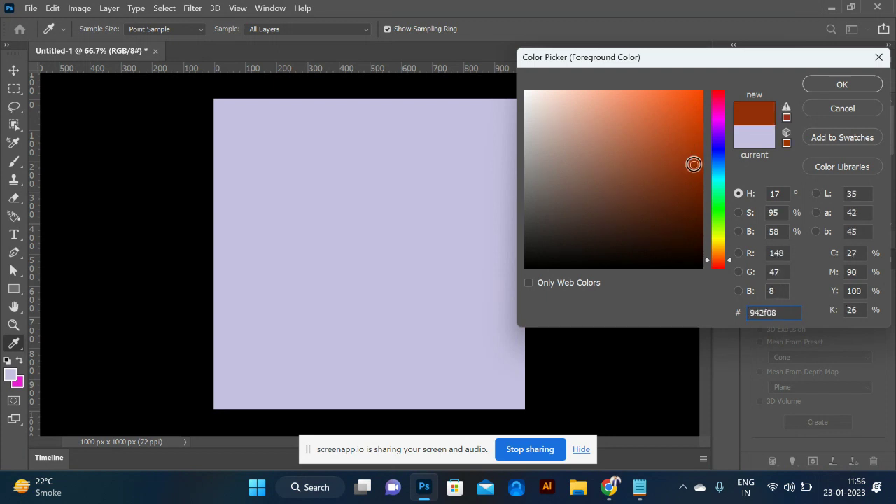
click(694, 177)
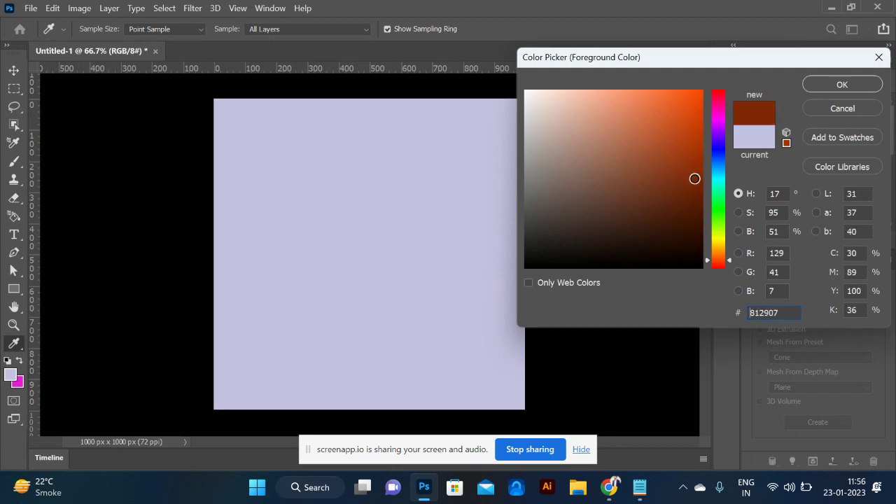
click(843, 84)
Step: Fill the Background layer with the brown foreground colour
key(v)
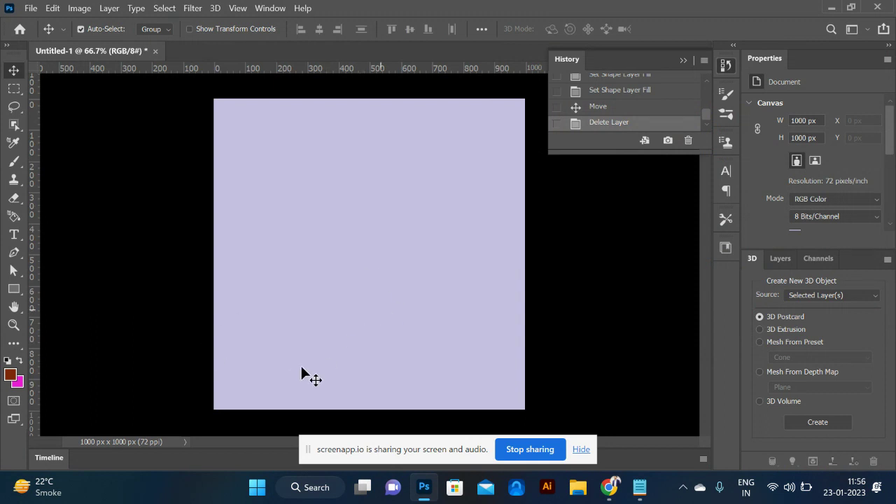
click(781, 259)
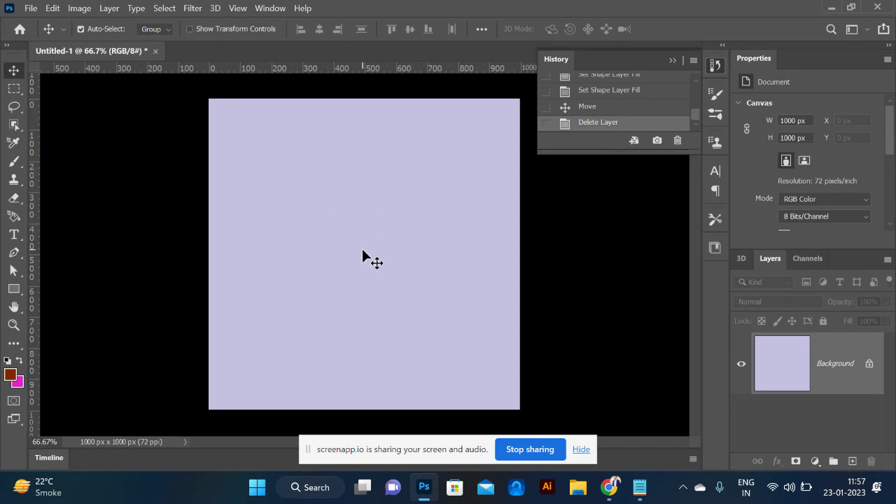
key(alt+BackSpace)
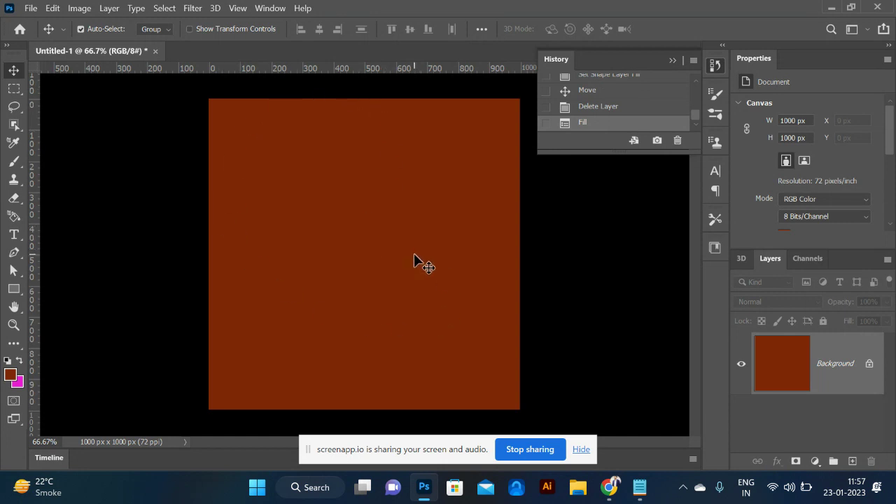
Step: Marquee-select an area about 250 x 244 px in the canvas's upper-left corner and add a new layer
click(15, 91)
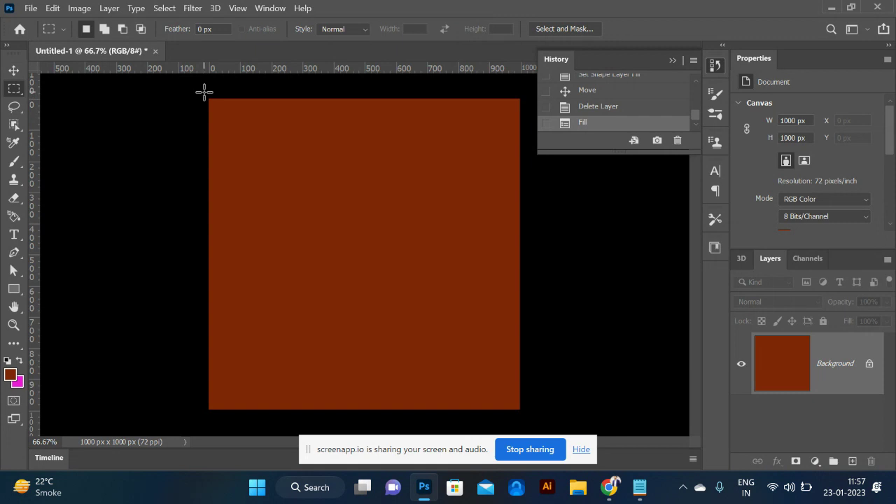
drag(208, 98, 287, 175)
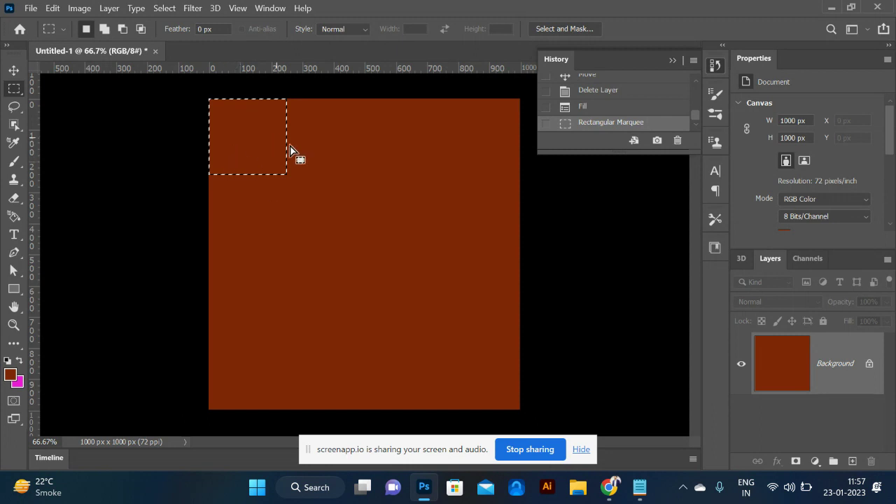
click(856, 462)
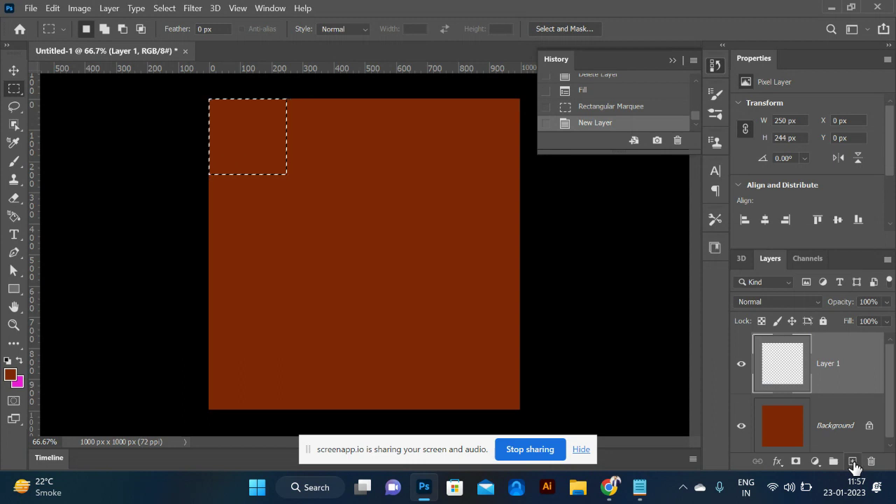
Step: Fill the selection on Layer 1 with the darker brown #6f2305 as foreground colour, and deselect
click(14, 376)
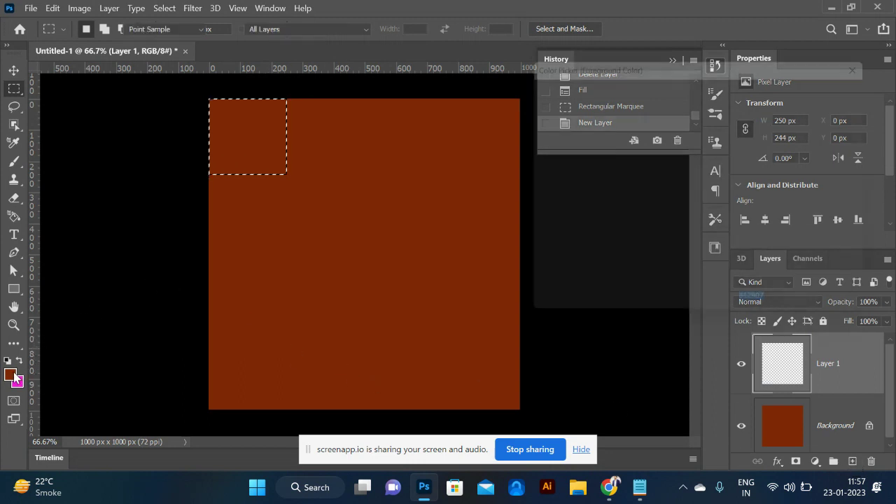
click(696, 191)
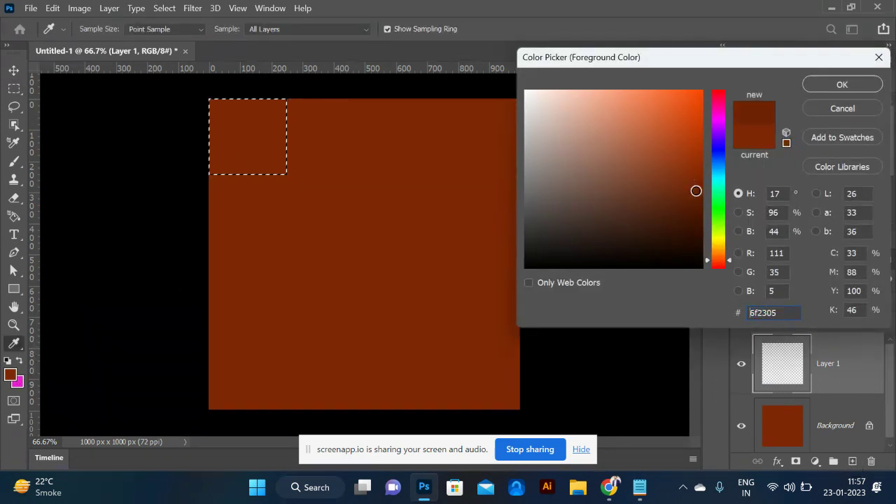
click(820, 85)
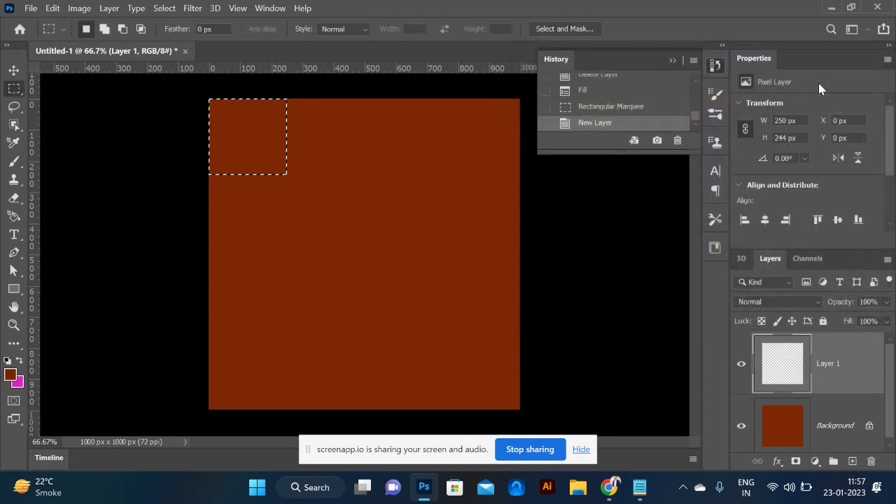
key(alt+BackSpace)
key(ctrl+d)
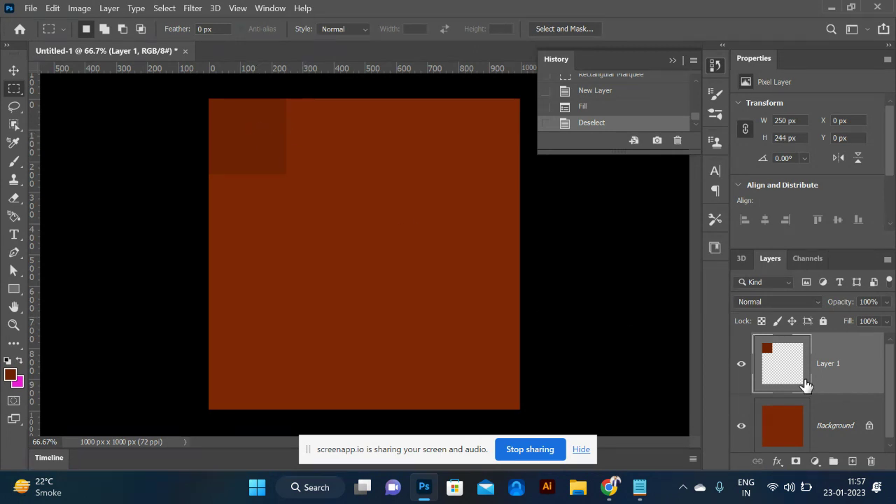
Step: Toggle the visibility of Layer 1 and the Background layer to compare their contents
click(740, 367)
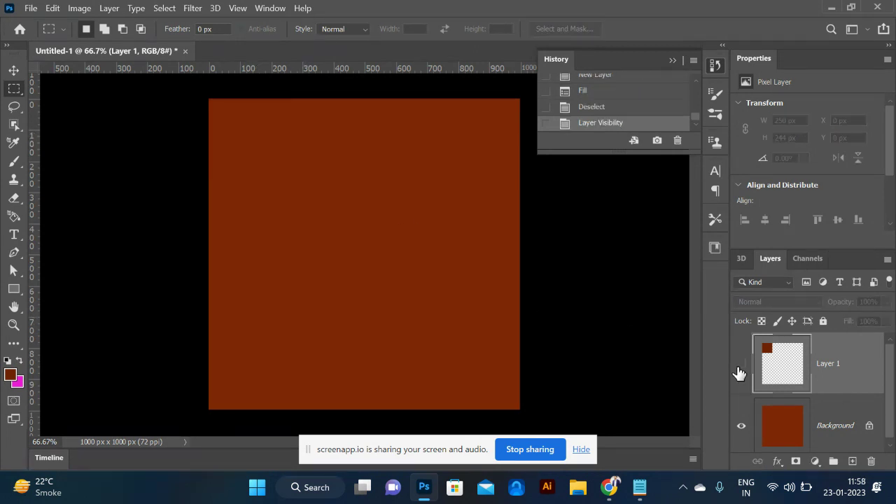
click(740, 367)
click(740, 367)
click(740, 366)
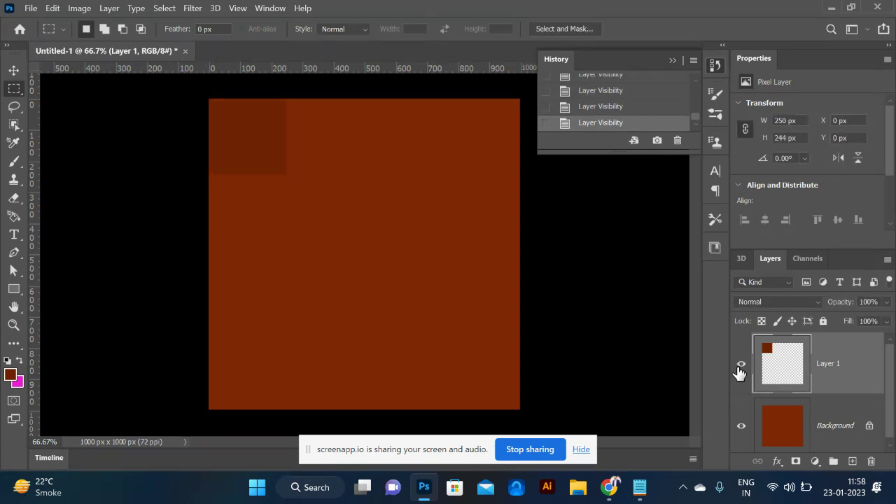
click(740, 428)
click(739, 428)
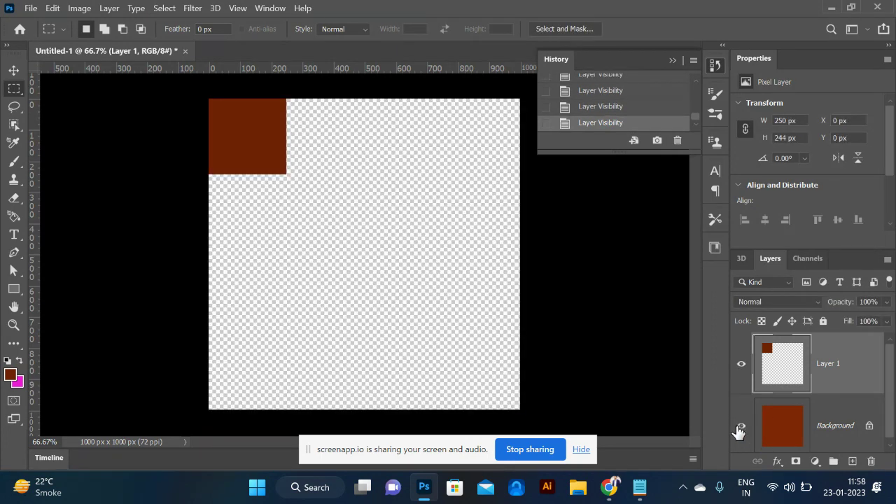
click(739, 428)
click(739, 429)
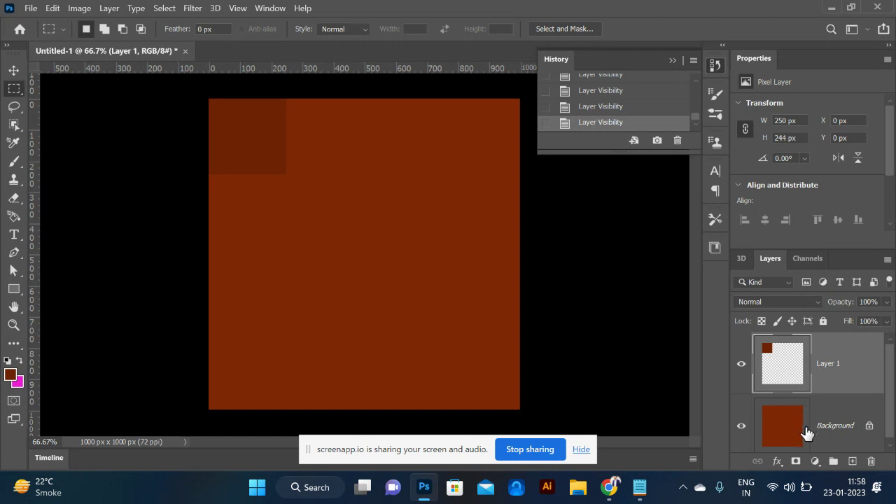
click(777, 462)
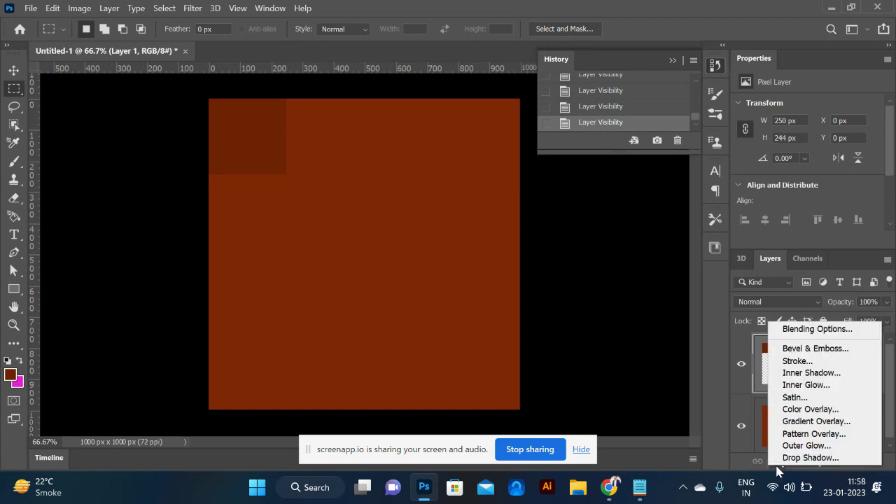
click(798, 350)
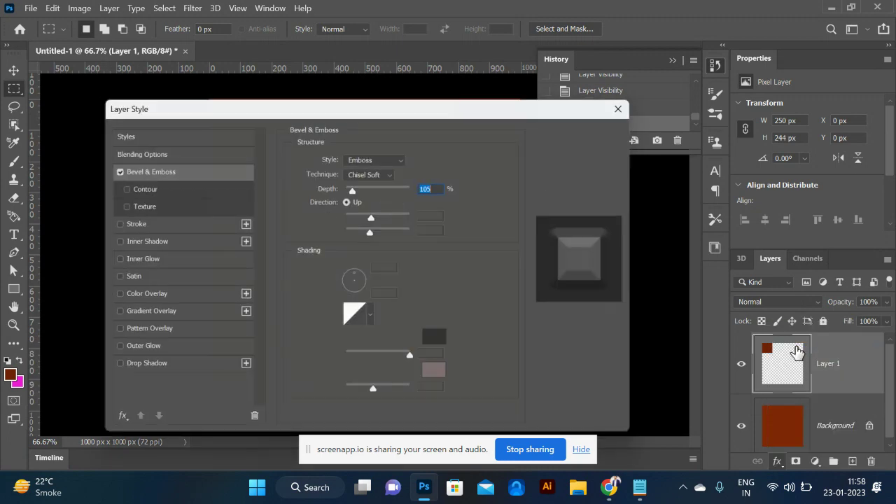
drag(341, 106, 771, 92)
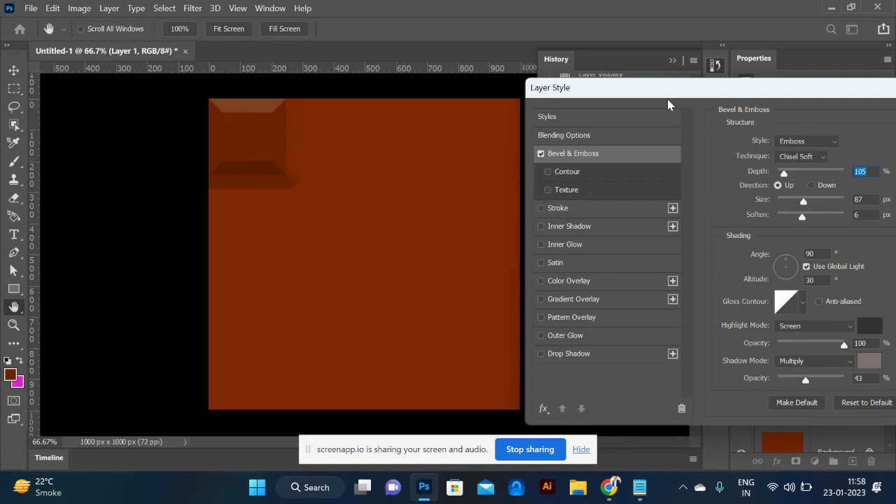
drag(664, 94, 566, 86)
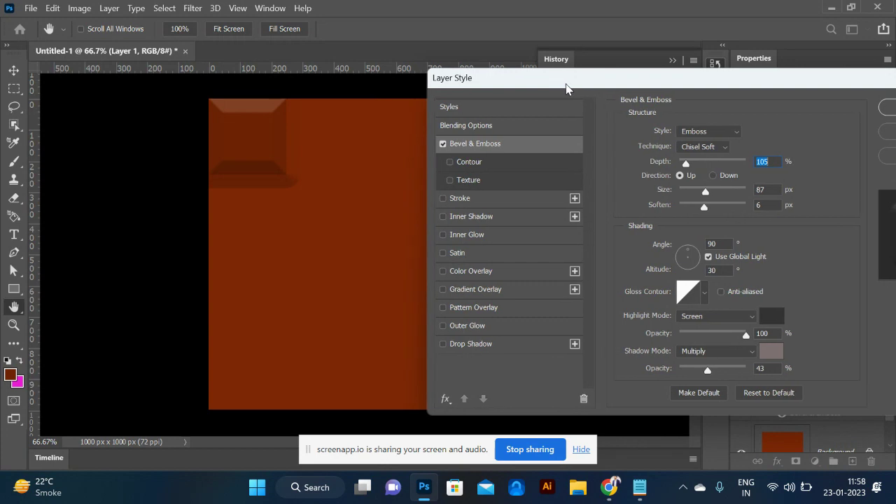
drag(795, 86, 454, 71)
click(606, 119)
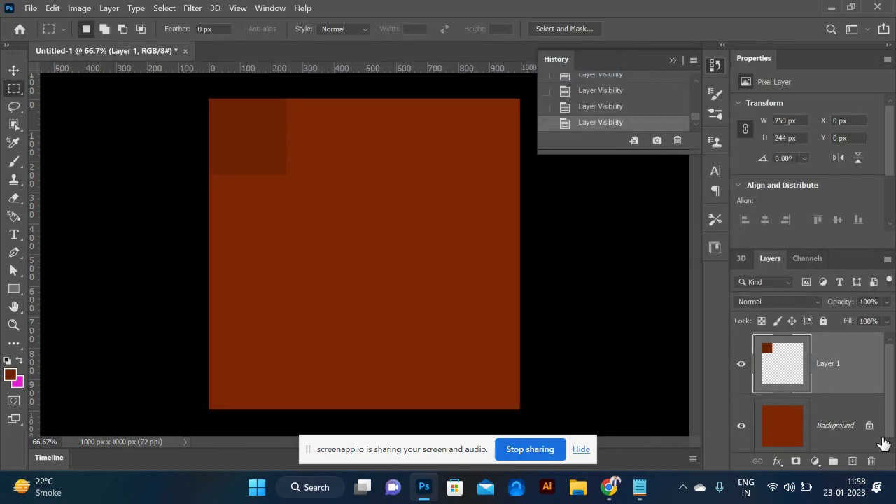
click(799, 447)
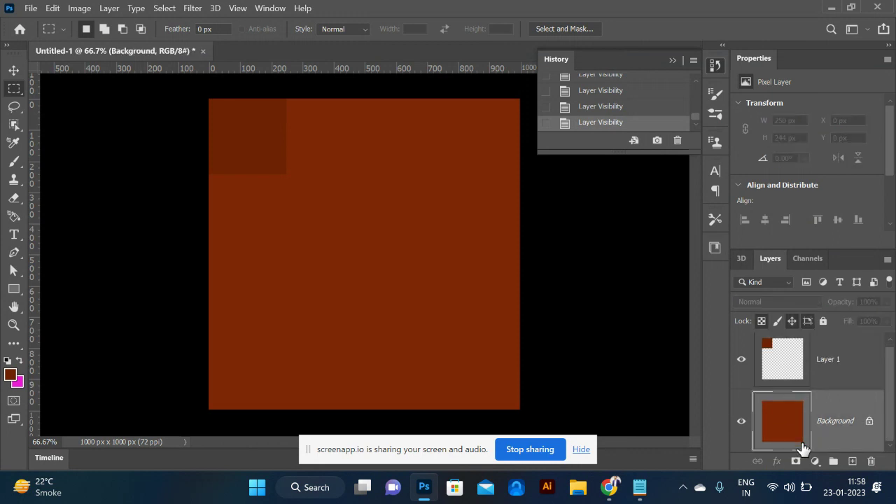
Step: Add a Bevel & Emboss effect to Layer 1 with the Inner Bevel style
click(801, 364)
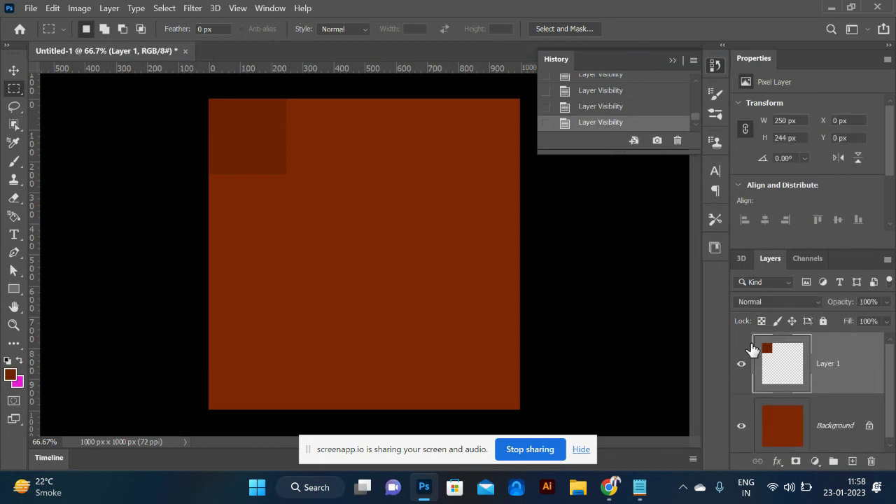
click(777, 461)
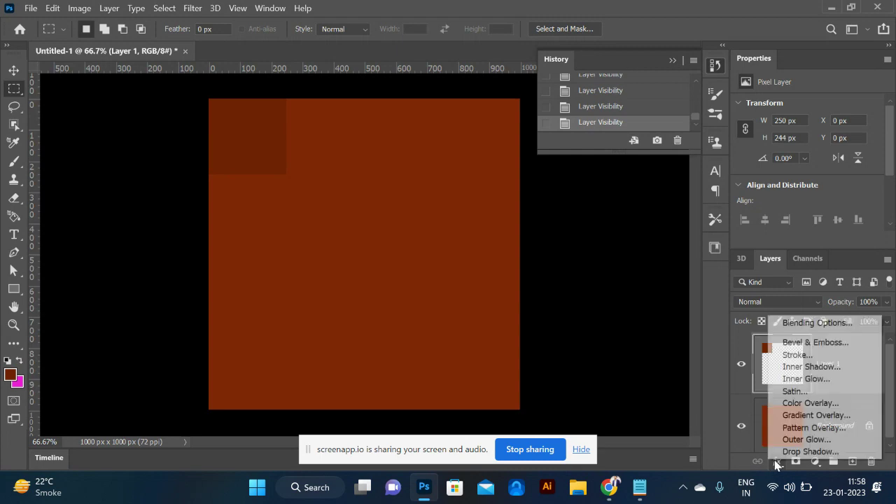
click(824, 344)
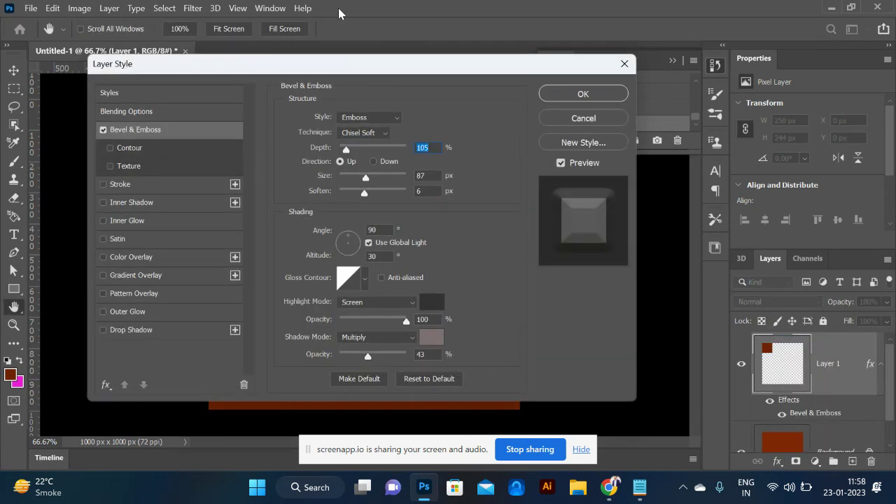
drag(219, 69, 561, 60)
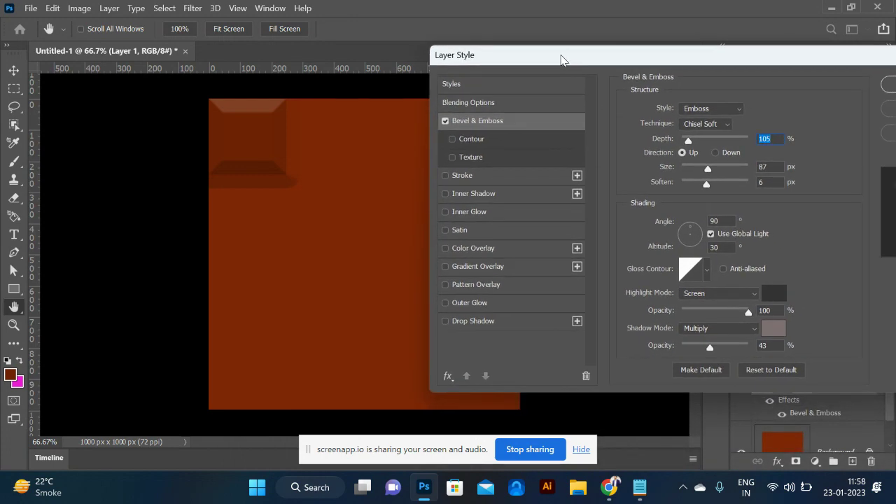
drag(632, 52, 648, 37)
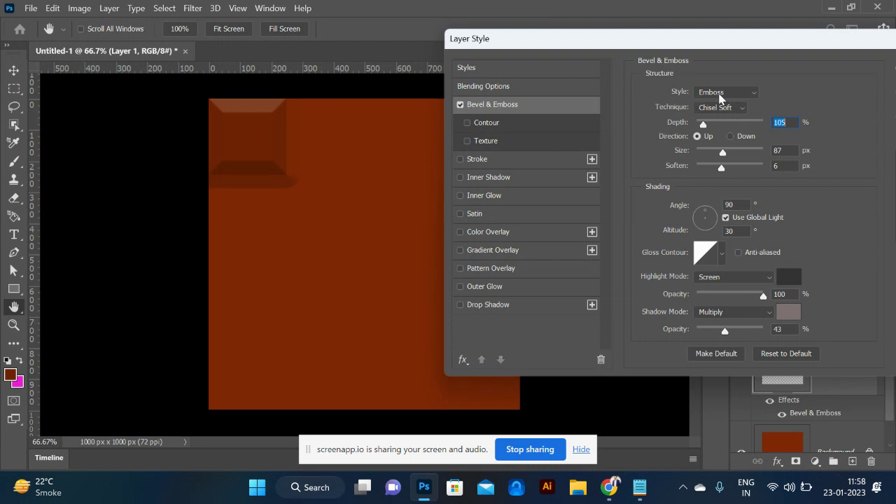
click(728, 95)
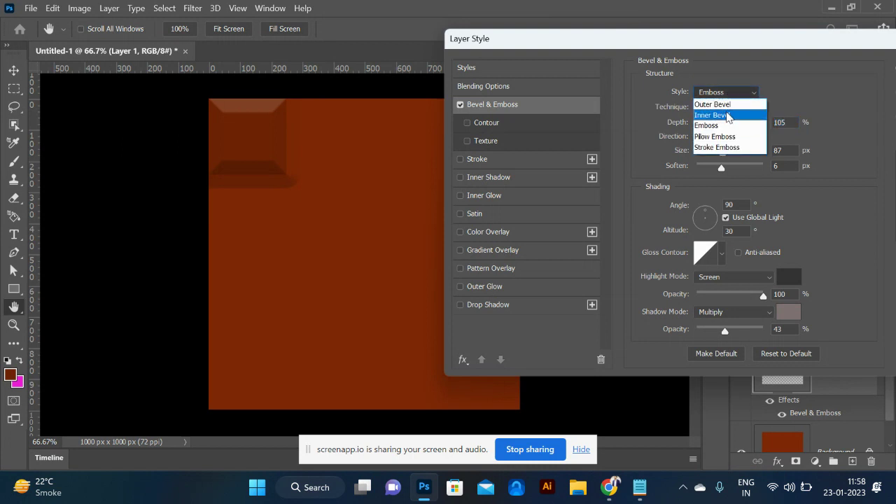
click(721, 115)
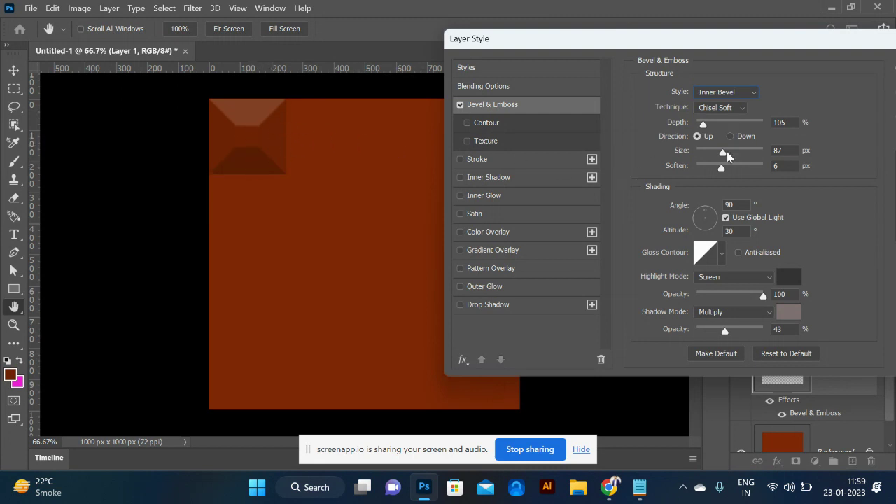
Step: Set the bevel's depth to 344%, size to 40 px, soften to 0 px and shadow opacity to 100%
drag(726, 155, 716, 155)
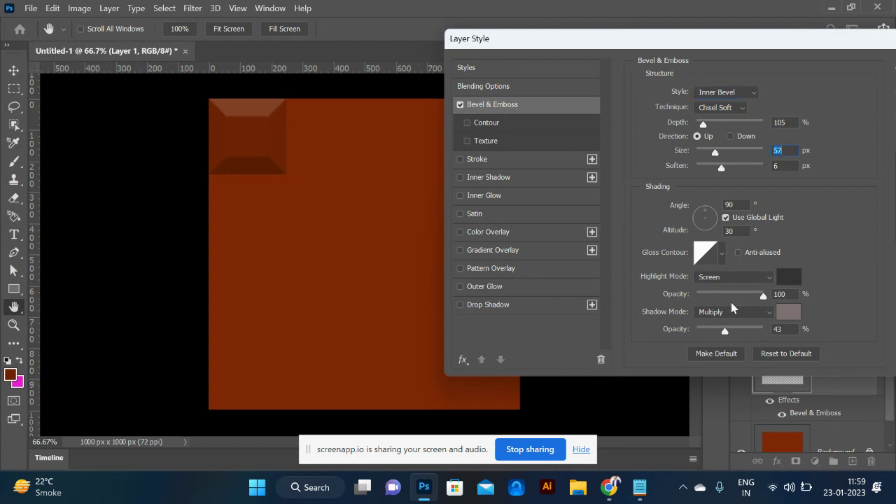
drag(725, 330, 766, 330)
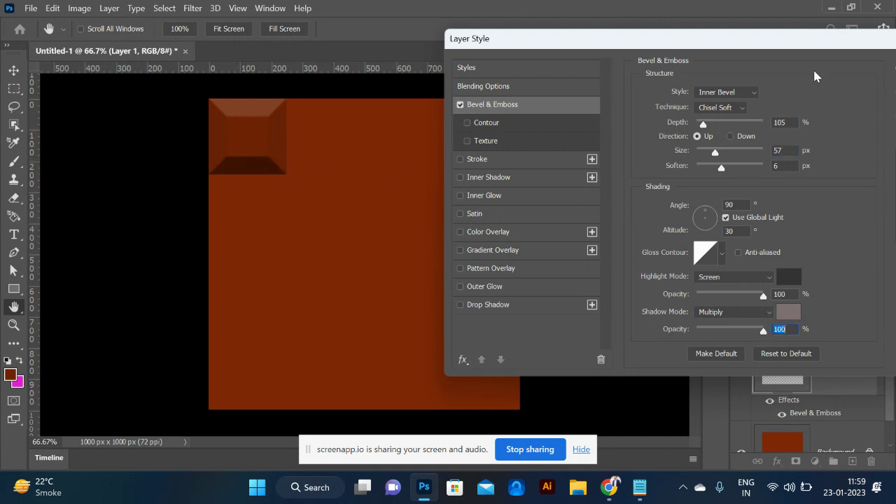
drag(776, 44, 680, 51)
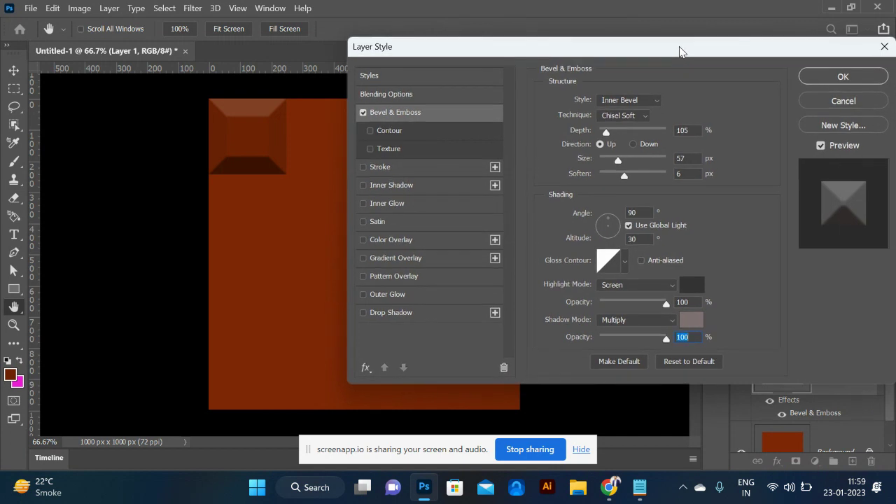
drag(607, 132, 602, 181)
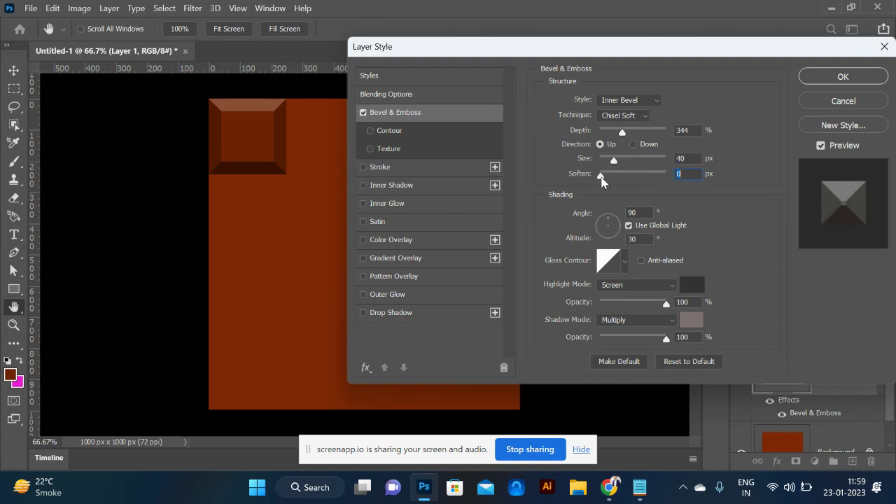
Step: Confirm the bevel, nudge the square up to the canvas edge, and duplicate it twice to form a row of three
click(813, 71)
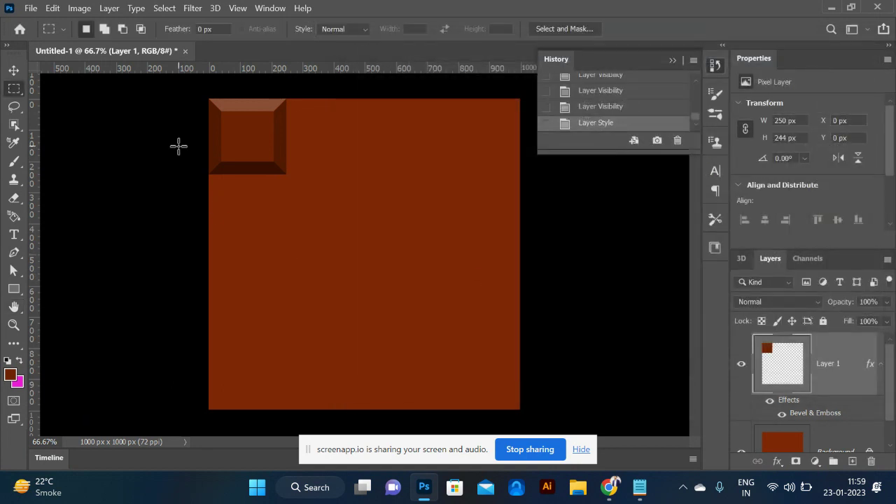
click(15, 74)
mouse_move(258, 136)
mouse_down()
mouse_move(380, 212)
mouse_move(334, 151)
mouse_move(343, 198)
mouse_move(255, 127)
mouse_up()
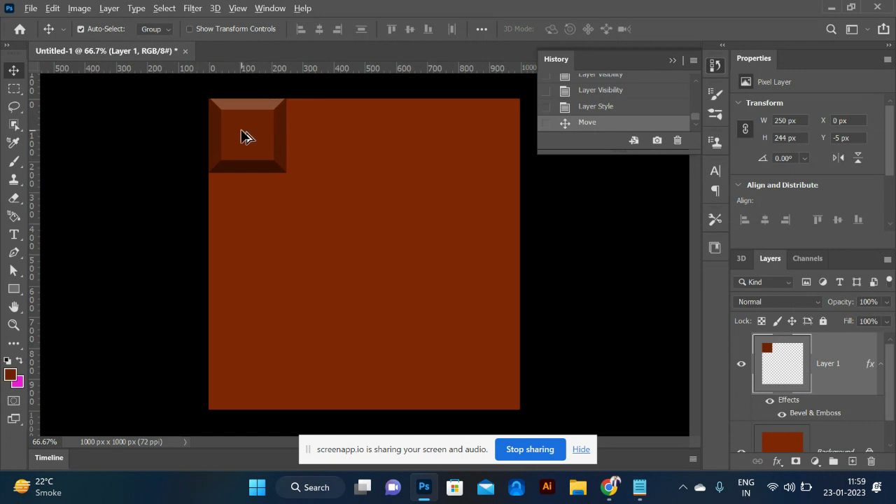
drag(241, 130, 394, 136)
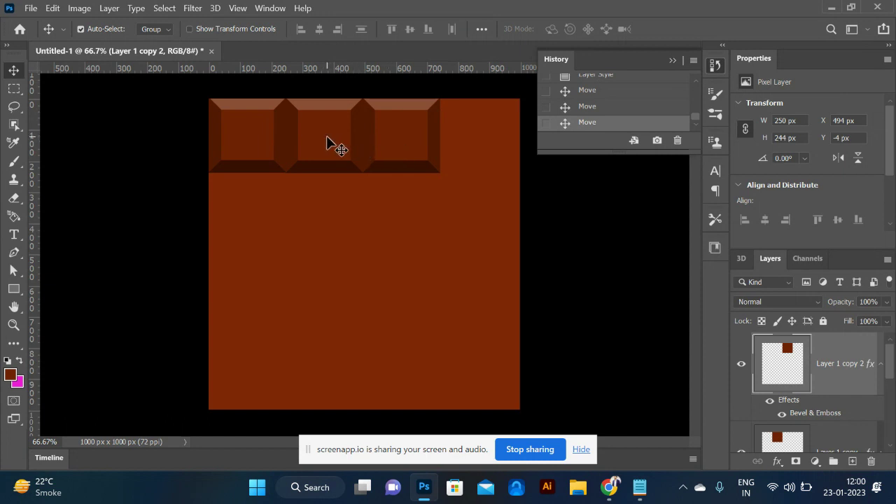
Step: Duplicate the row of three squares downwards three times to build four stacked rows, and deselect
shift+click(256, 133)
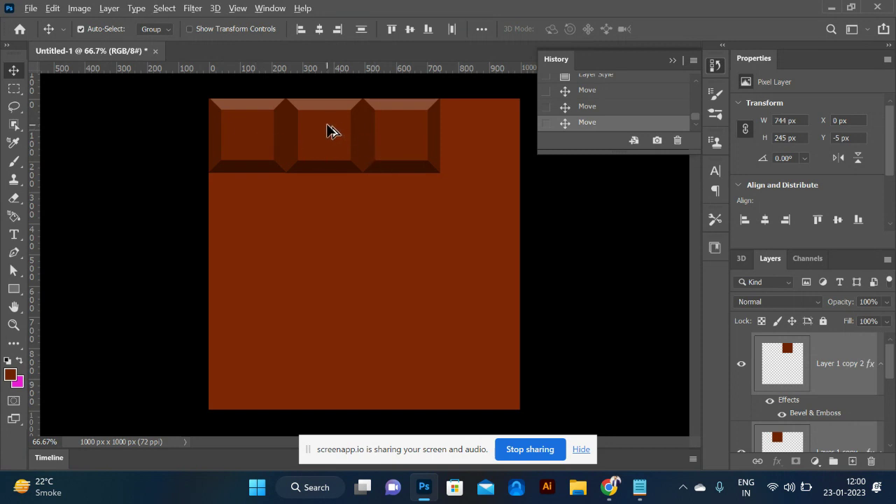
drag(329, 132, 321, 280)
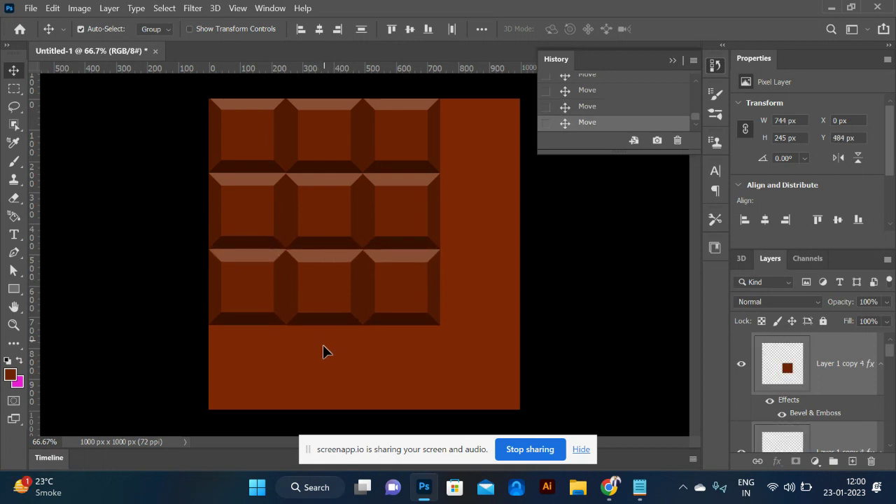
mouse_move(321, 340)
mouse_down()
mouse_move(319, 302)
mouse_move(318, 349)
mouse_up()
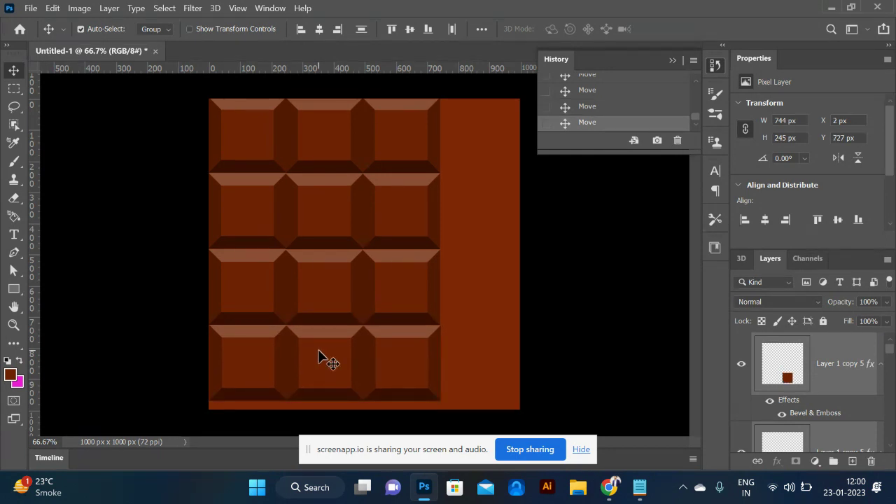
click(513, 306)
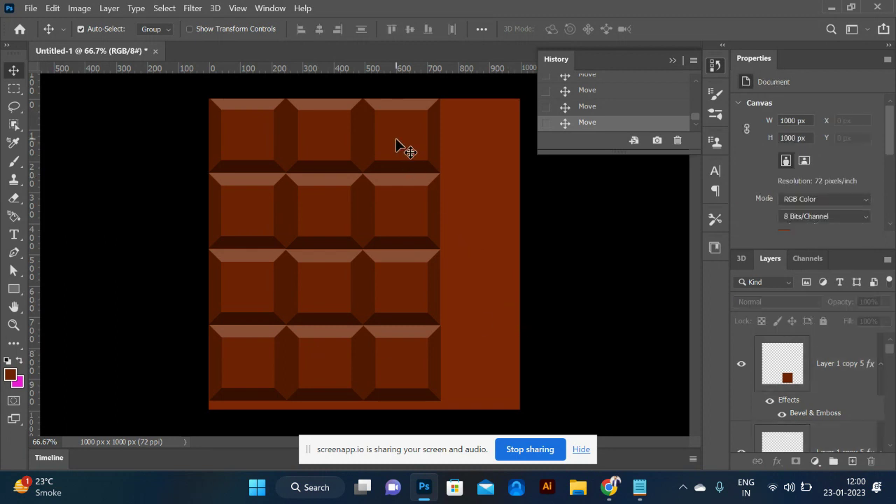
click(396, 146)
drag(395, 145, 472, 138)
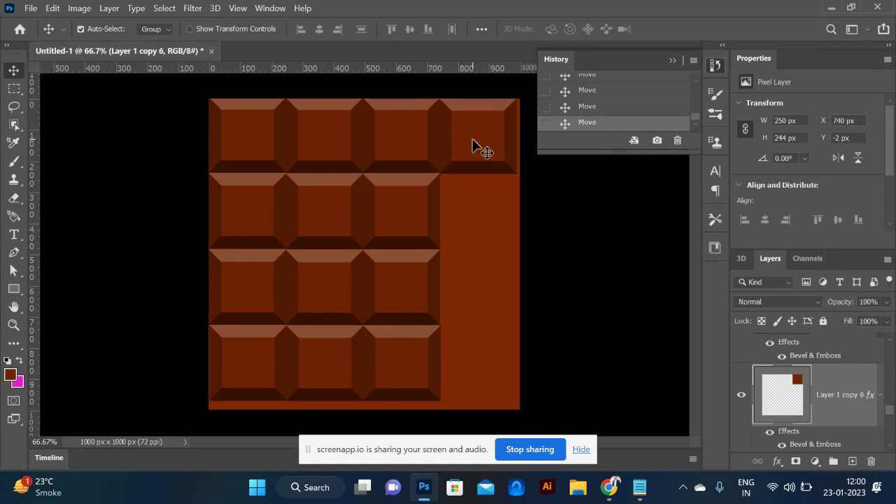
key(Delete)
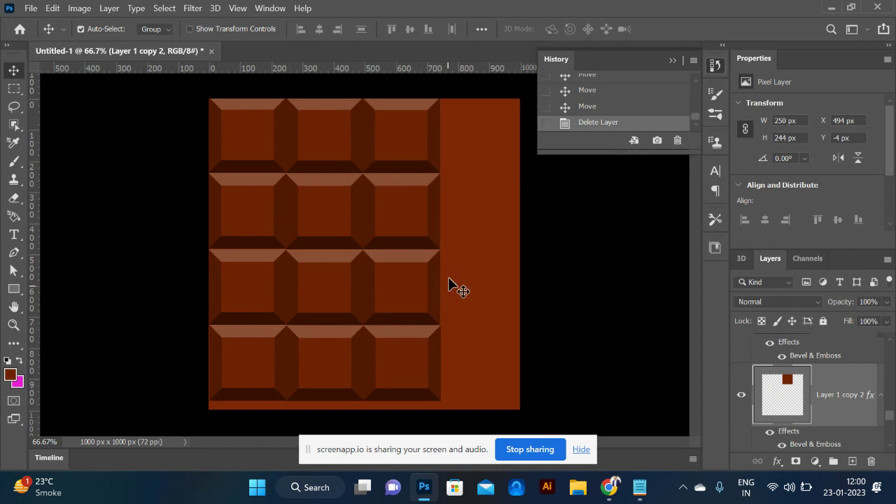
Step: Duplicate all four squares of the third column sideways to form a fourth column, and deselect
shift+click(412, 203)
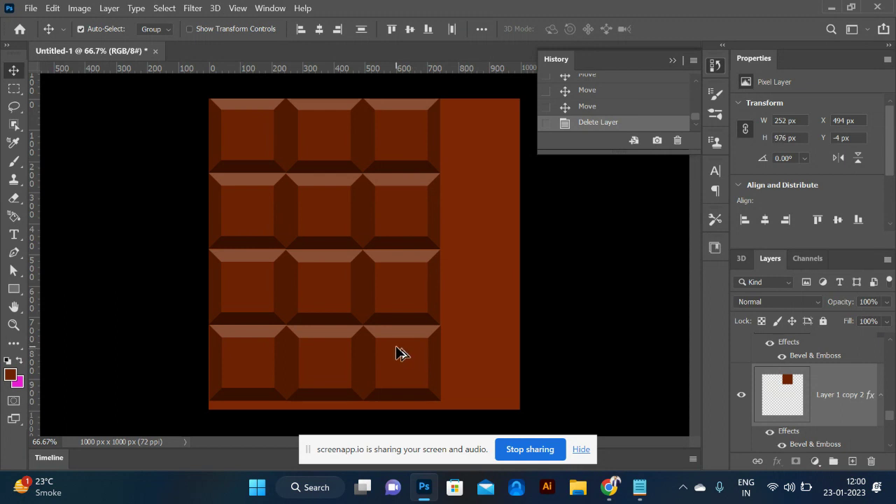
drag(396, 354, 474, 356)
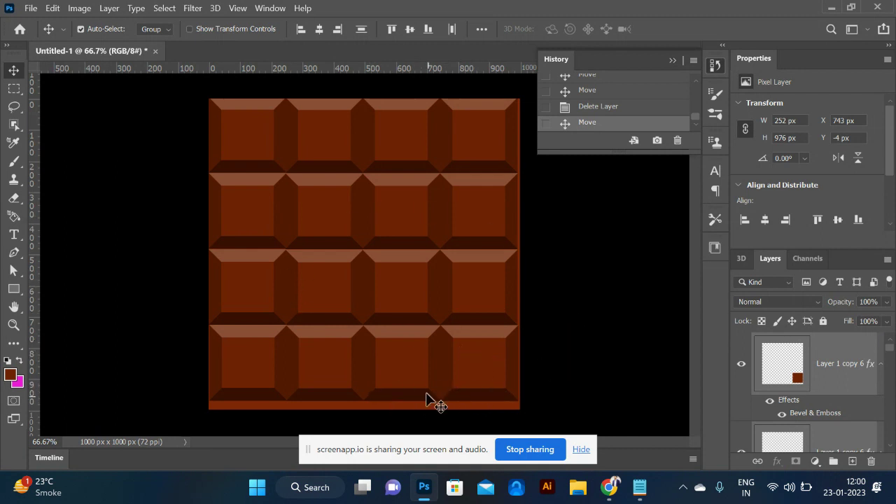
click(210, 117)
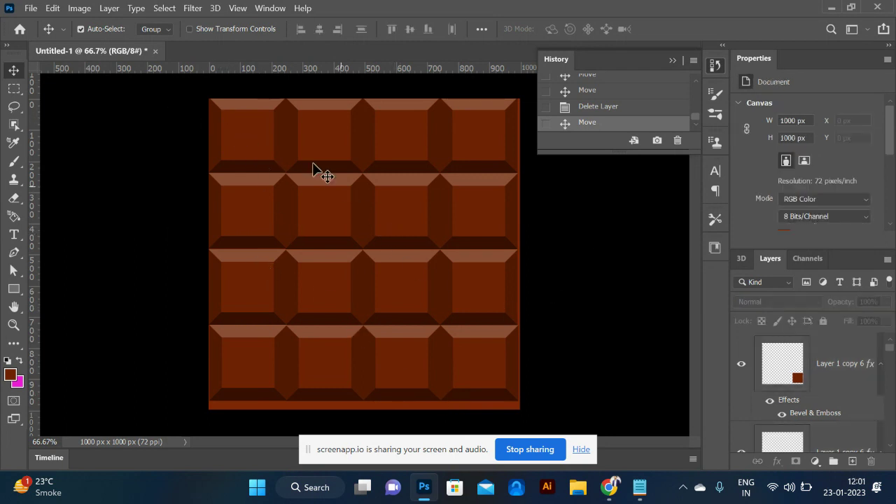
click(252, 144)
shift+click(339, 141)
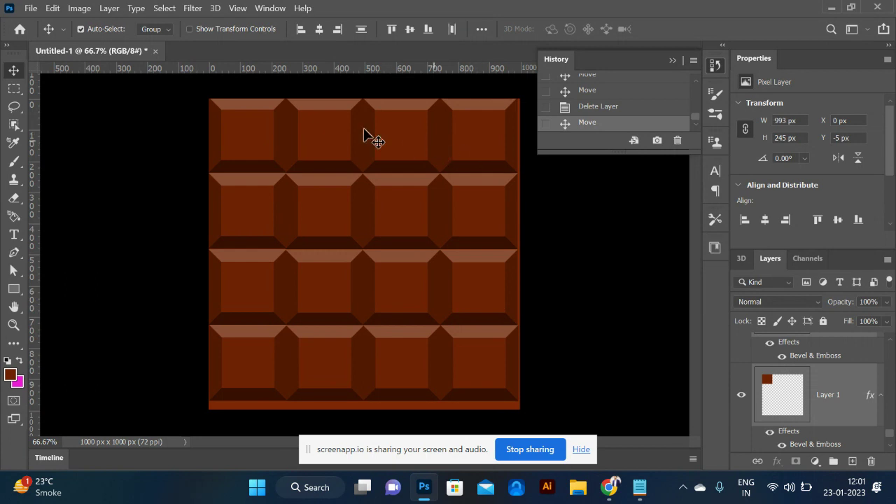
click(149, 121)
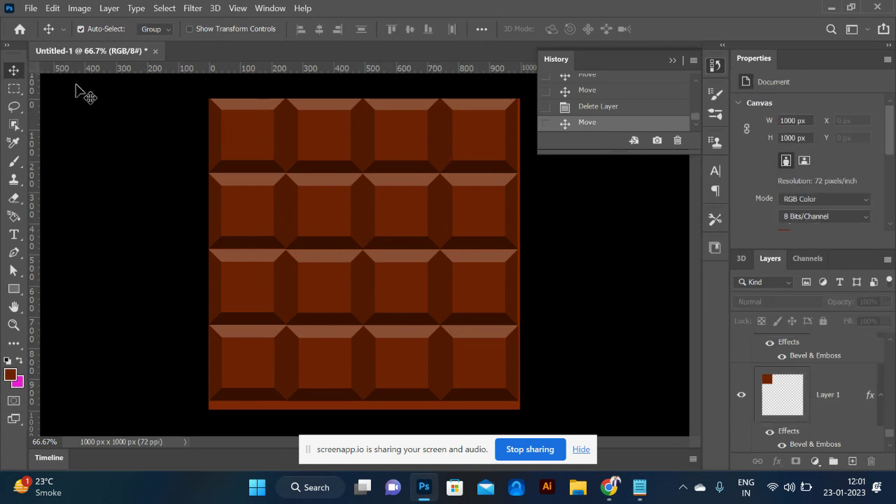
Step: Free Transform all the squares together to 101.81% width and 103.07% height so that they cover the canvas
drag(169, 104, 478, 370)
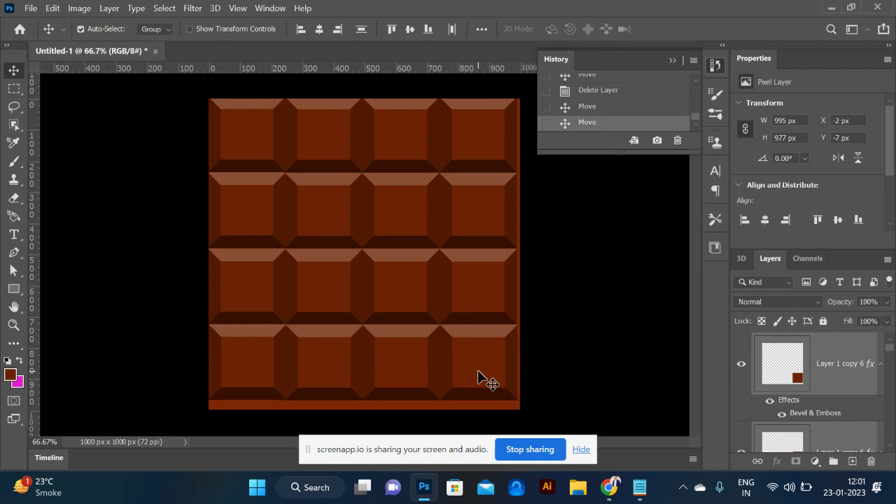
key(ctrl+t)
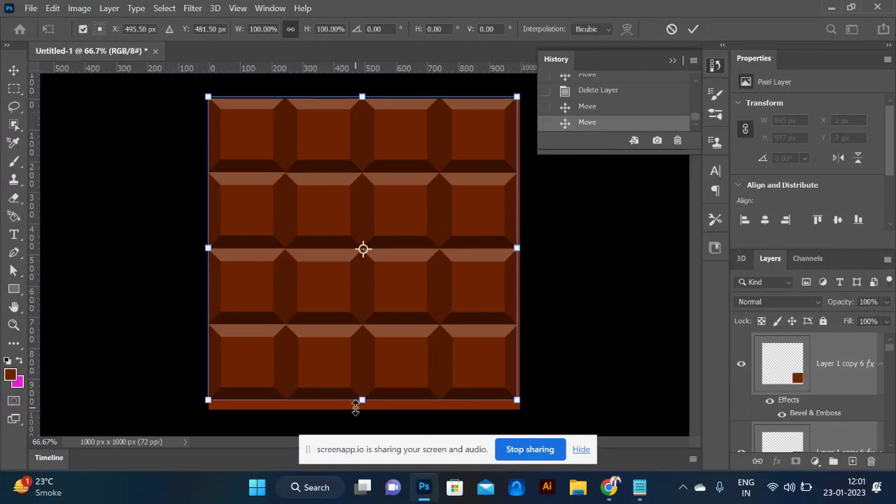
drag(359, 405, 360, 410)
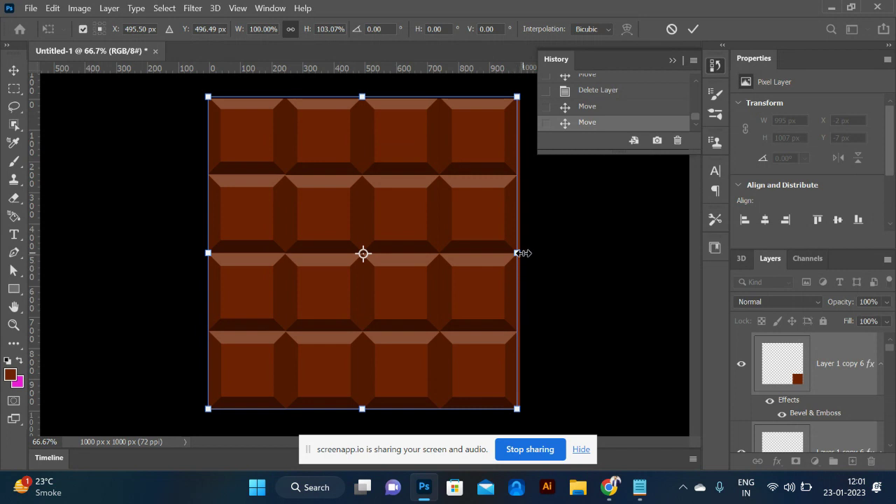
drag(523, 254, 529, 257)
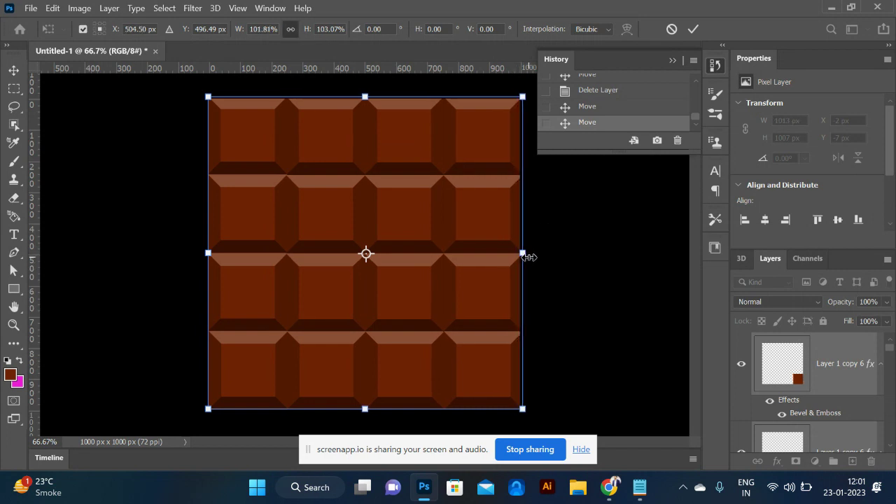
key(Return)
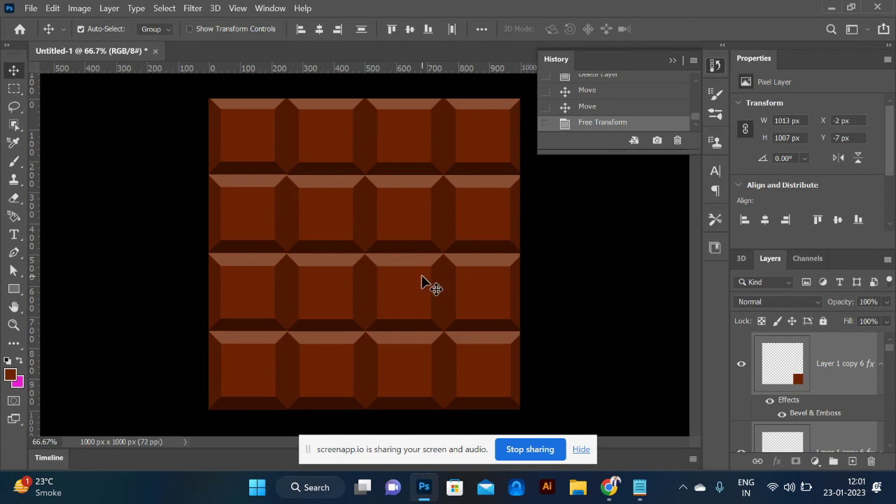
Step: Examine the whole chocolate grid at several zoom levels
key(ctrl+minus)
key(ctrl+minus)
key(ctrl+minus)
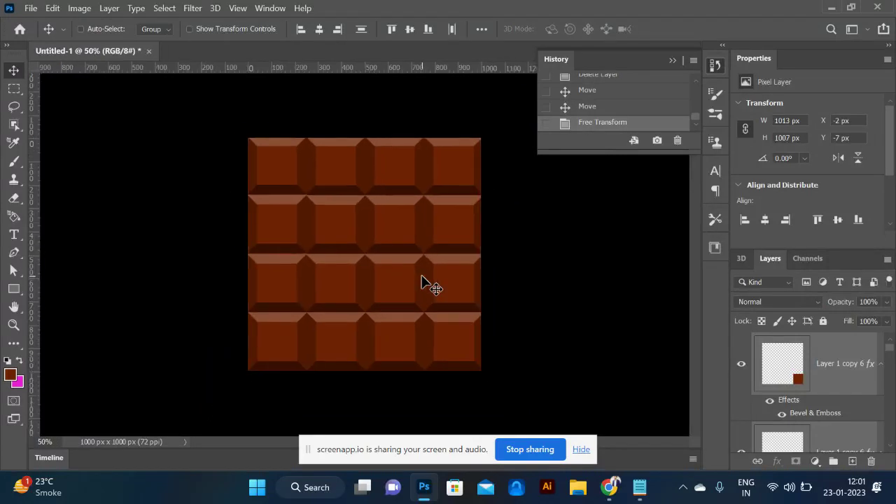
key(ctrl+minus)
key(ctrl+minus)
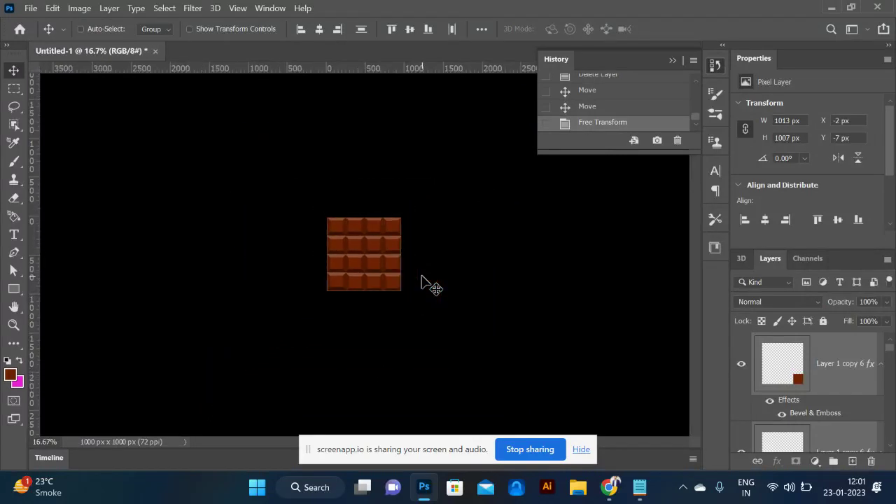
key(ctrl+plus)
key(ctrl+plus)
key(ctrl+plus)
key(ctrl+plus)
key(ctrl+plus)
key(ctrl+plus)
key(ctrl+plus)
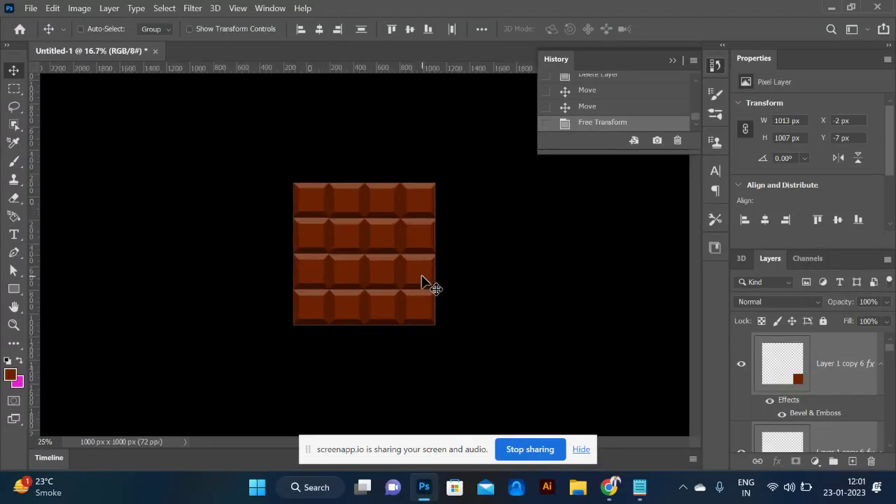
key(ctrl+minus)
key(ctrl+minus)
key(ctrl+minus)
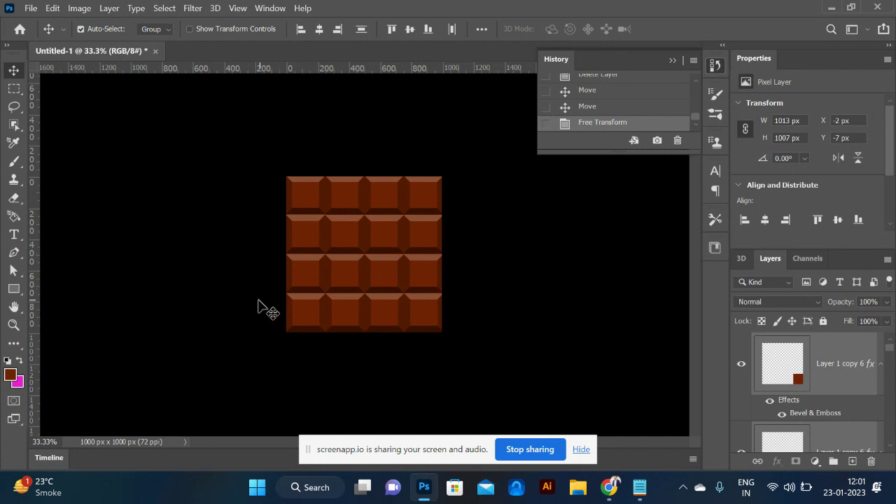
Step: Duplicate the bottom row of squares to just below the canvas and extend the canvas with Reveal All
drag(258, 302, 448, 348)
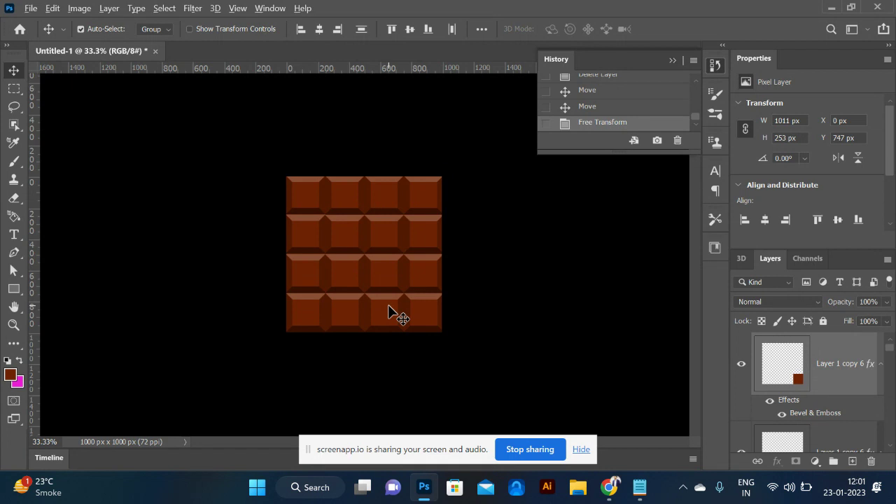
drag(388, 306, 389, 346)
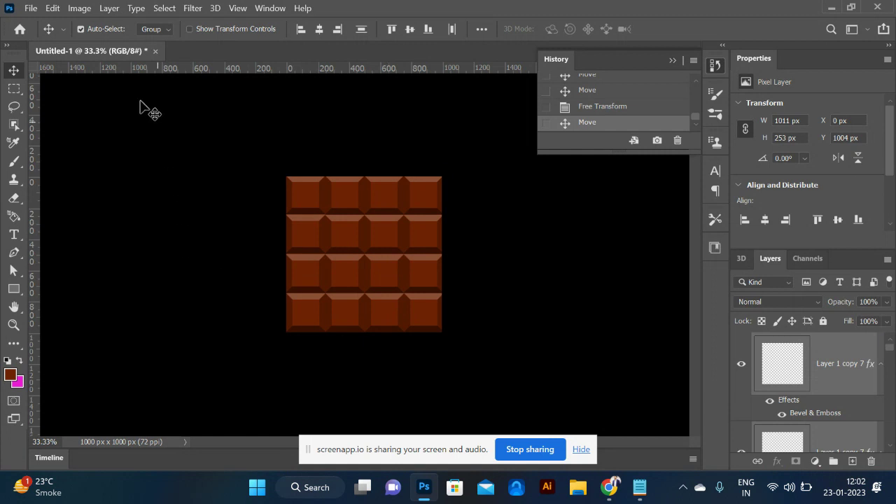
click(79, 10)
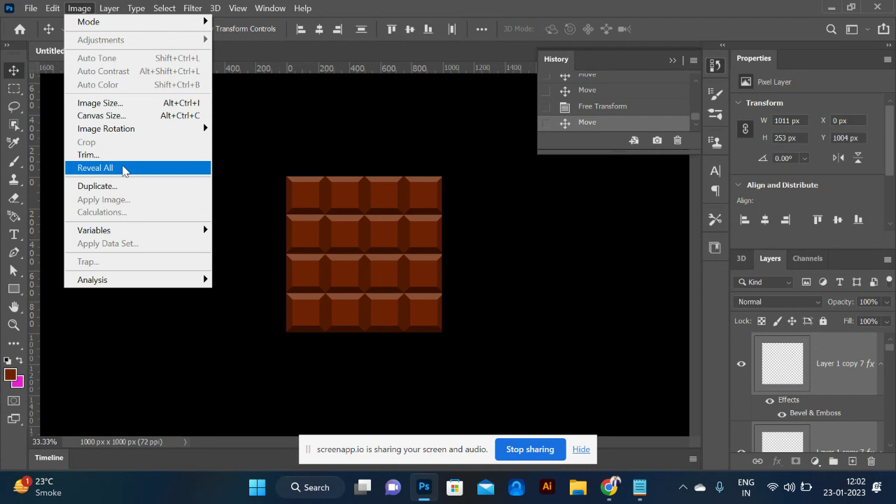
click(123, 169)
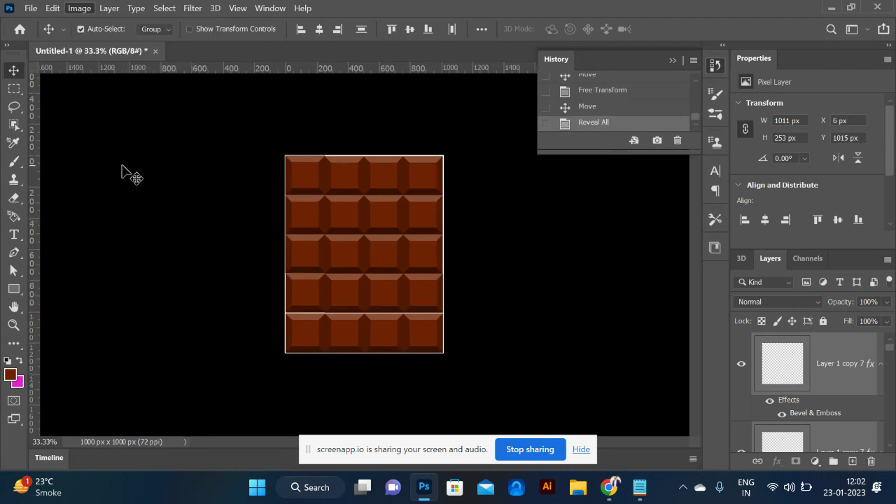
click(183, 284)
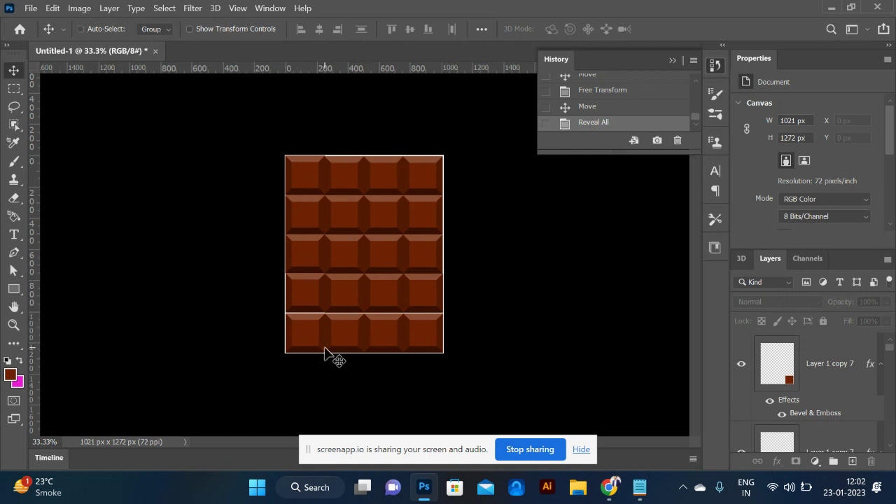
Step: Undo the Reveal All and the duplication of the bottom row
key(ctrl+z)
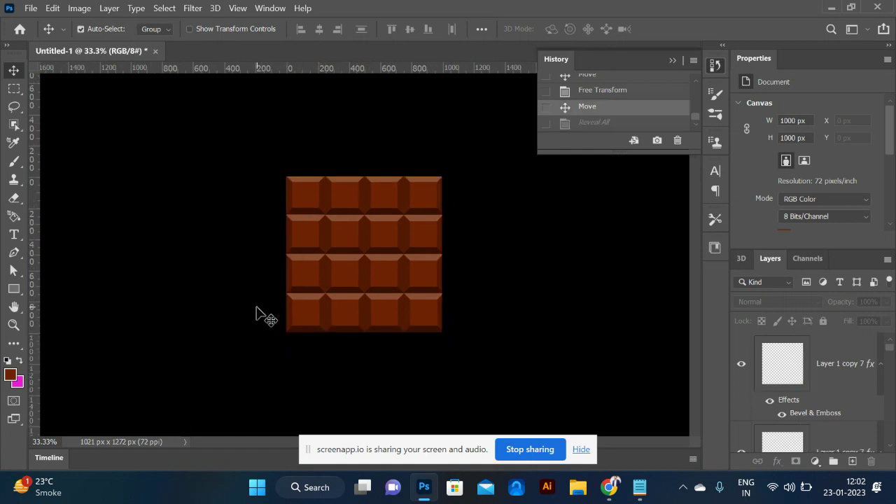
drag(256, 307, 466, 358)
key(ctrl+z)
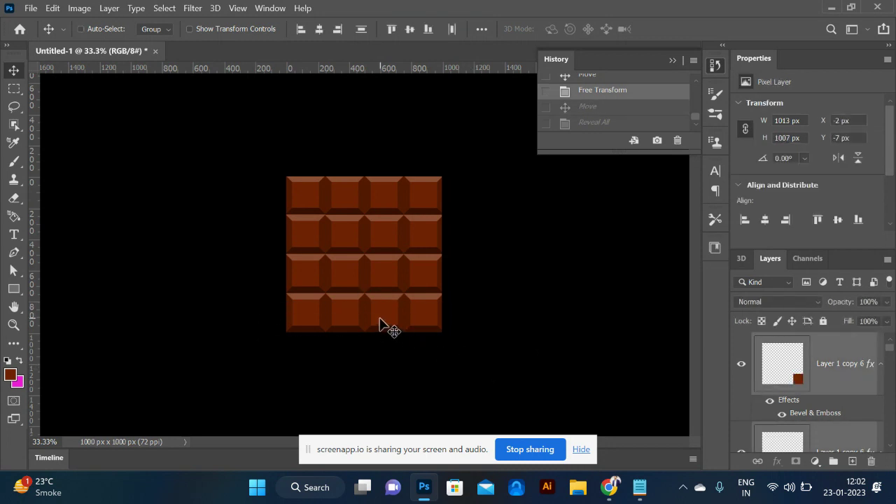
drag(380, 314, 380, 344)
key(ctrl+z)
Step: Duplicate the bottom row of squares about 278 px straight down and enlarge the canvas with Reveal All
drag(258, 310, 474, 350)
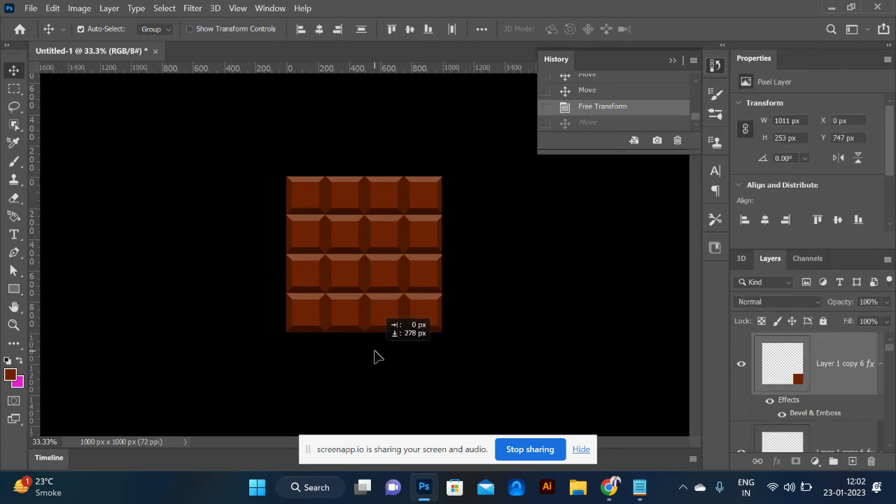
key(ctrl+shift+z)
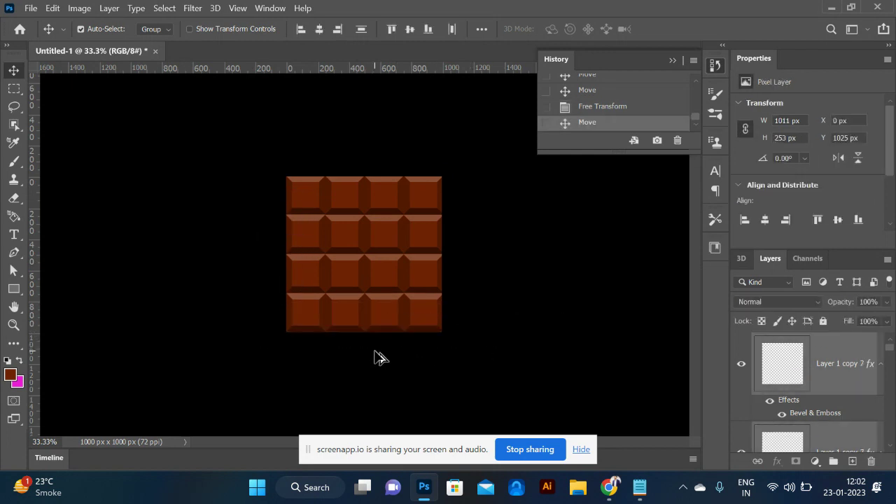
click(71, 10)
click(109, 169)
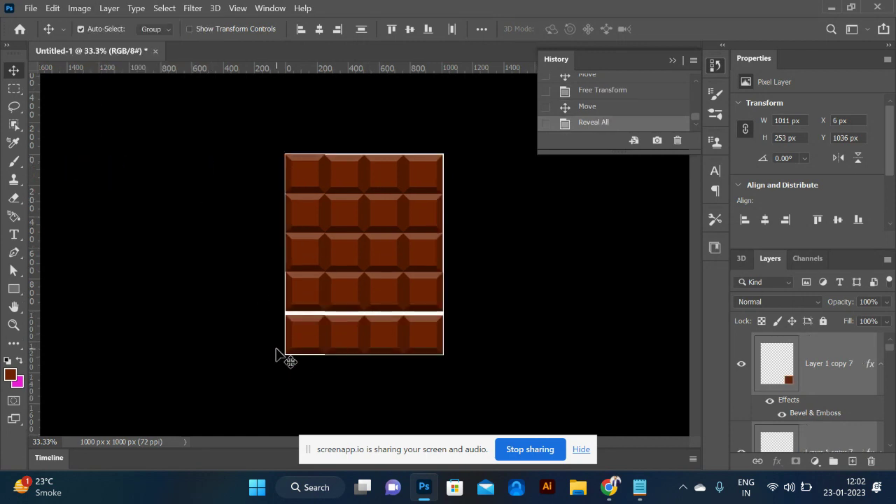
Step: Move the added bottom row up against the row above it, fine-tuning its Y position to 1007 px
click(277, 354)
drag(256, 319, 418, 340)
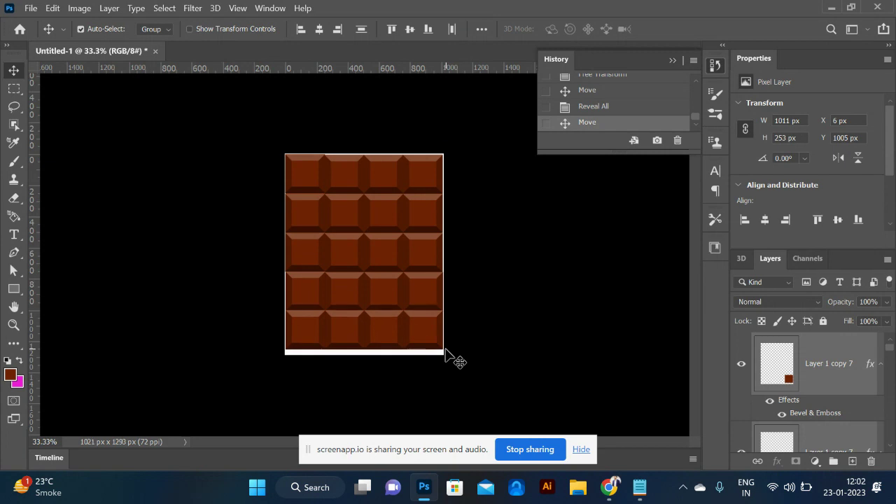
key(Down)
key(Down)
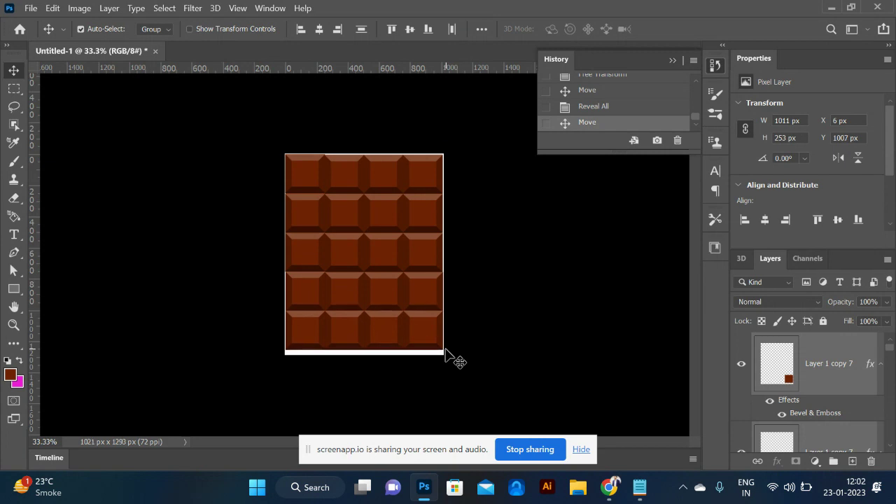
Step: Select all the chocolate squares and stretch them over the white strip, scaling to about 101.43% width and 102.86% height
key(ctrl+plus)
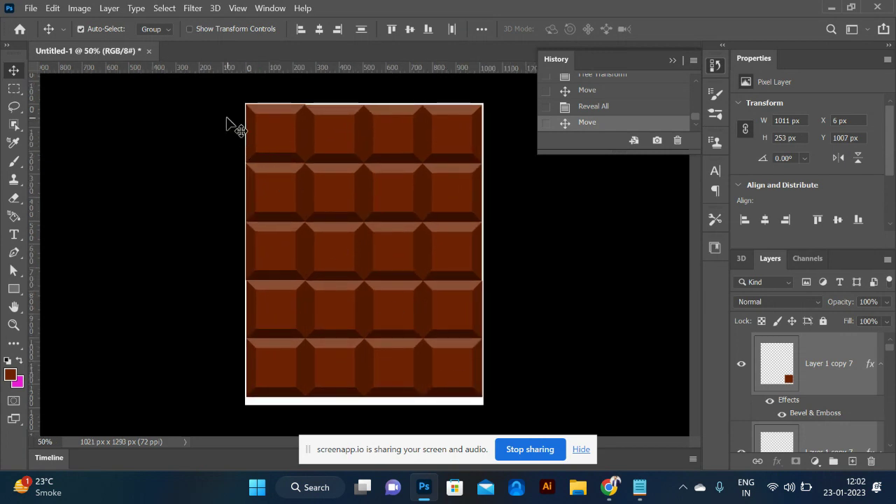
drag(226, 117, 483, 383)
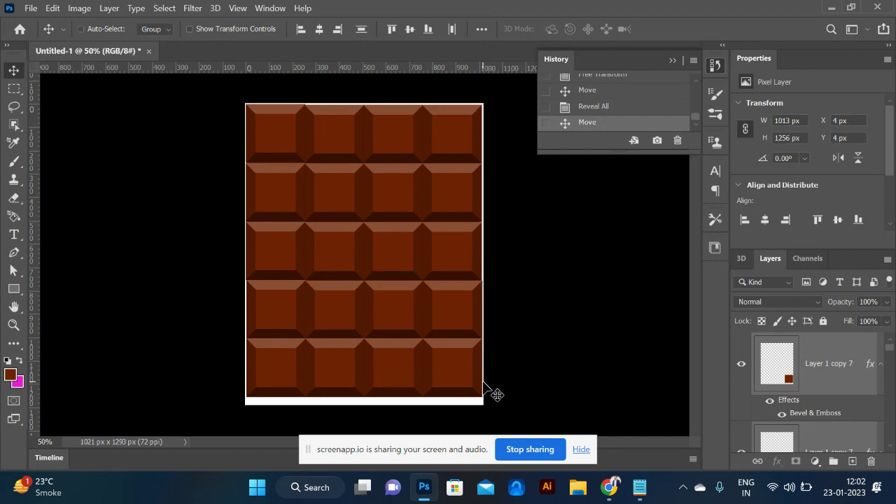
key(ctrl+t)
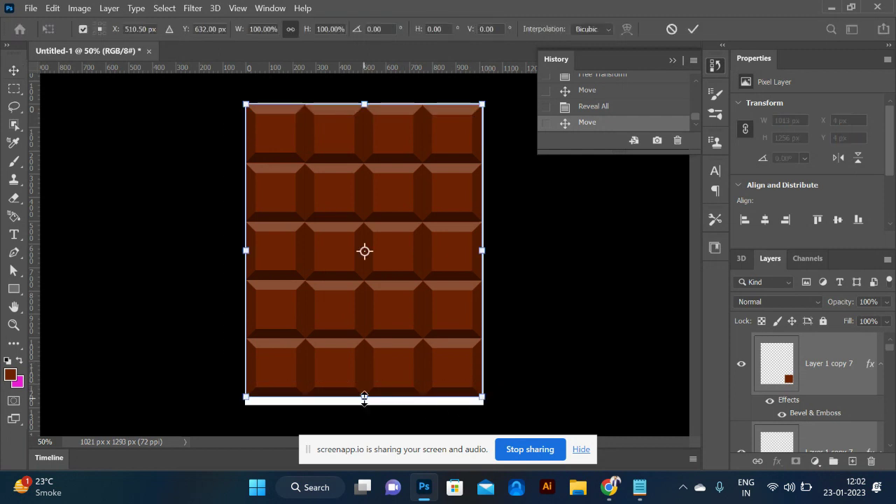
drag(364, 396, 364, 406)
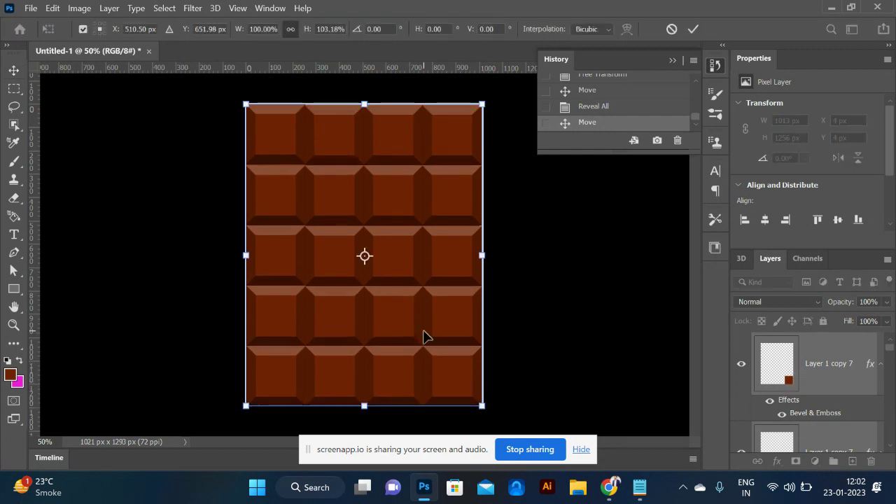
key(ctrl+z)
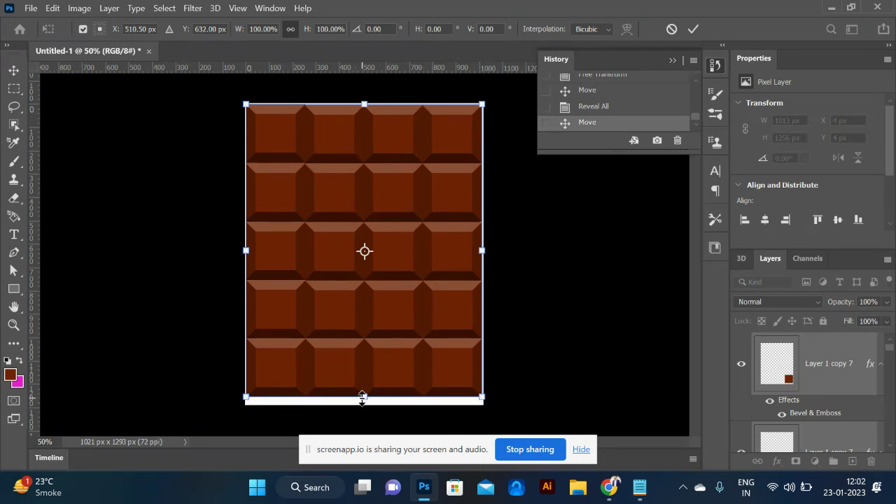
mouse_move(362, 397)
mouse_down()
mouse_move(362, 408)
mouse_move(362, 352)
mouse_move(364, 410)
mouse_move(372, 387)
mouse_move(374, 406)
mouse_up()
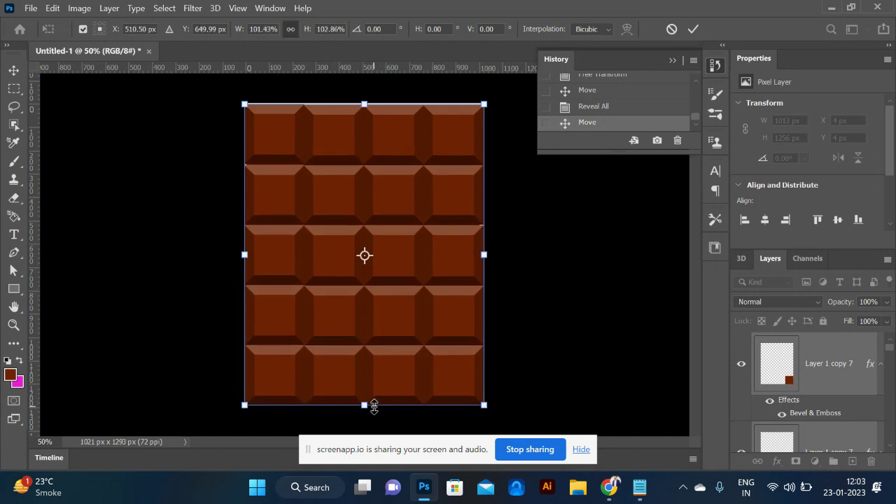
key(Return)
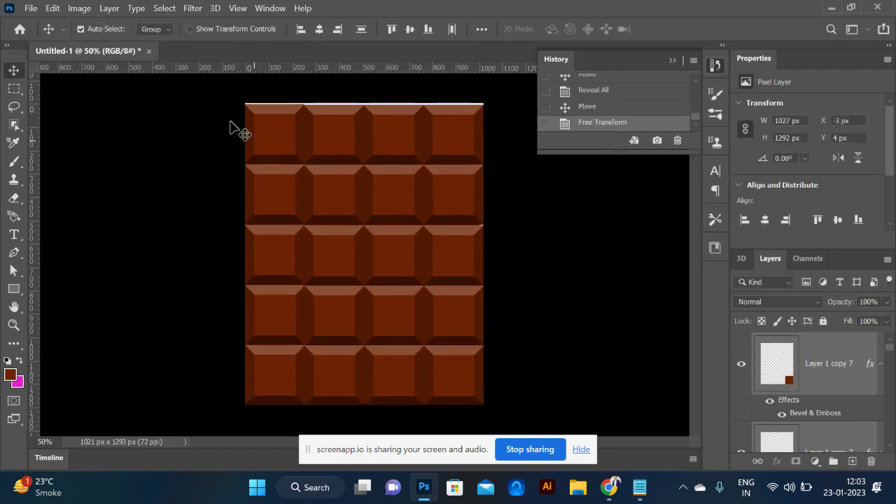
Step: Nudge all the selected chocolate squares up to a Y position of -6 px to cover the white line along the top edge
drag(223, 115, 501, 396)
key(Up)
key(Up)
key(Up)
key(Up)
key(Up)
key(Up)
key(Up)
key(Up)
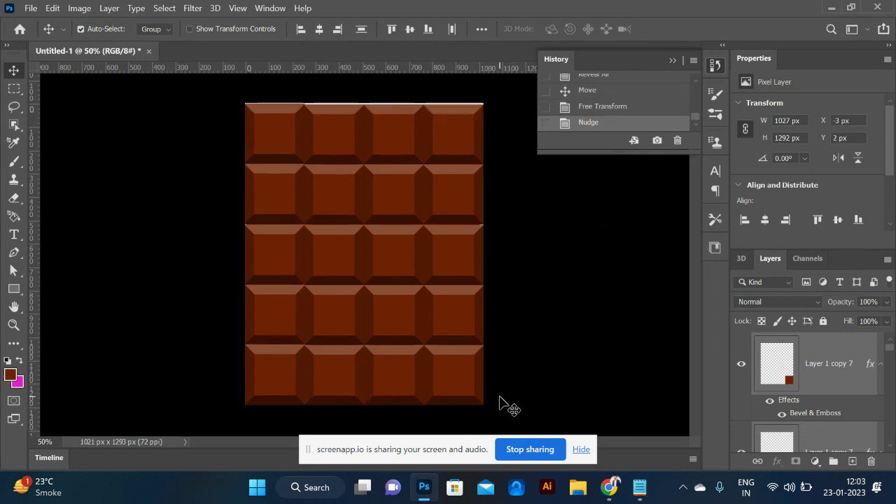
key(Up)
key(Up)
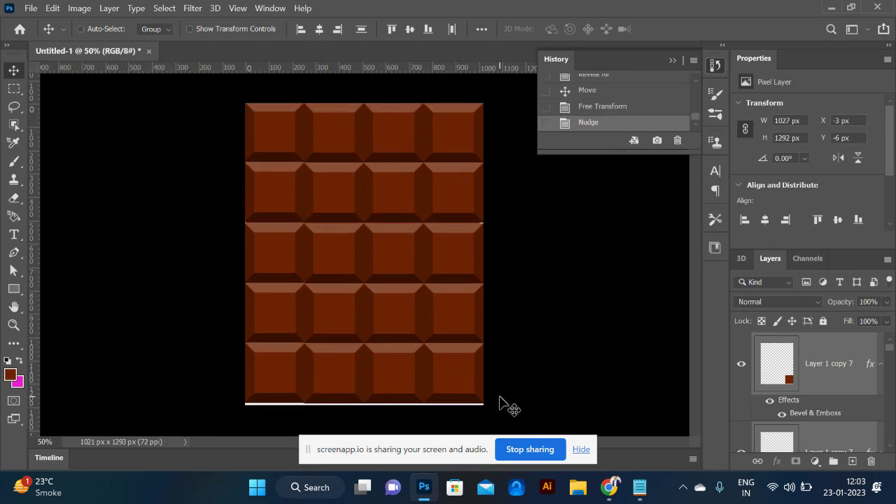
Step: Stretch the bottom edge of the selected squares past the canvas edge, to a total height of 1312 px
key(ctrl+t)
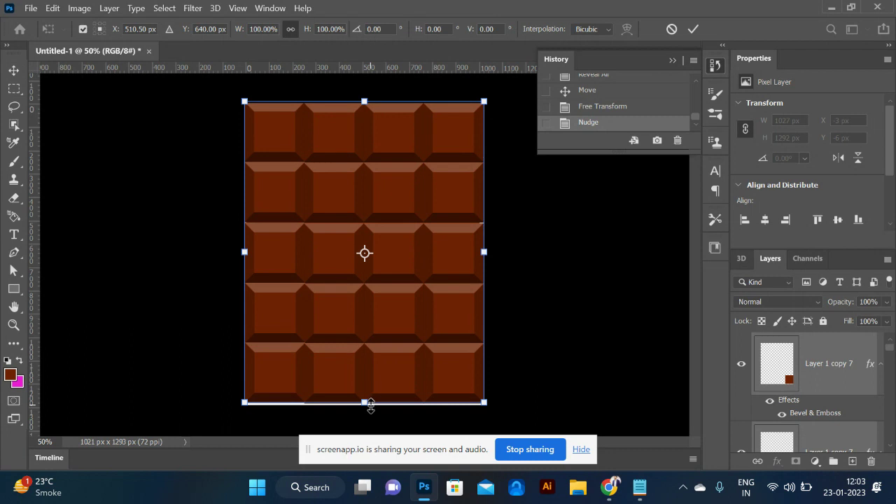
drag(371, 407, 367, 411)
key(Return)
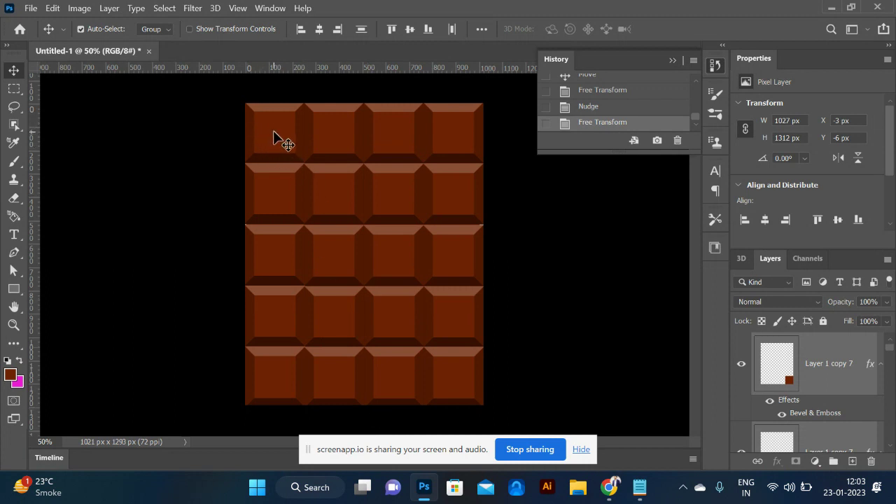
Step: Add a horizontal text layer reading "ADBURY" in Poppins Black on the bar's top-left square
key(ctrl+plus)
key(ctrl+plus)
key(ctrl+plus)
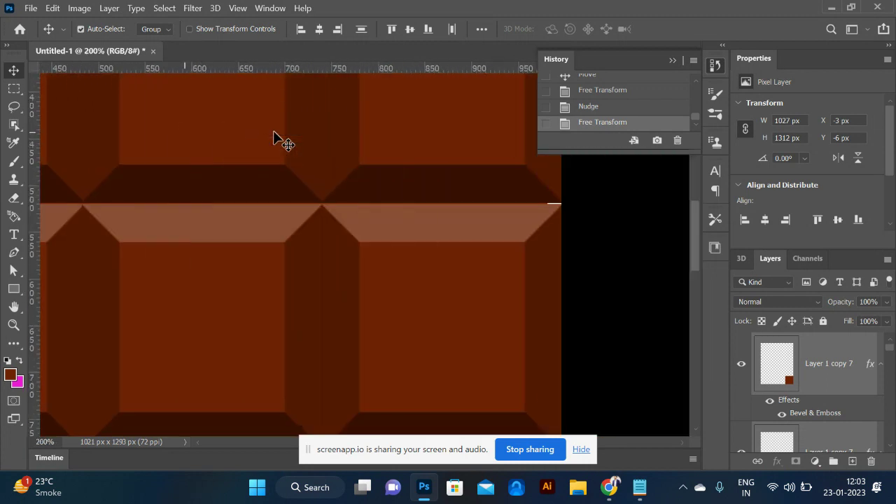
scroll(273, 130, right, 1)
scroll(273, 130, left, 10)
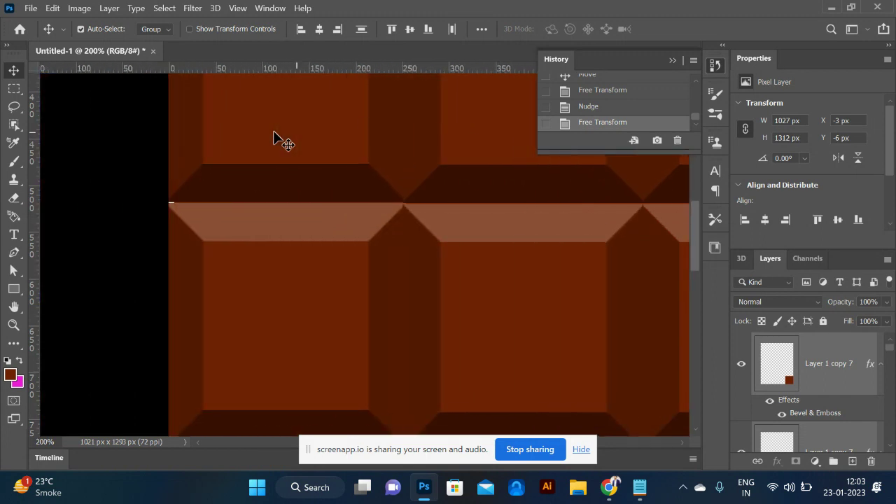
scroll(273, 131, up, 4)
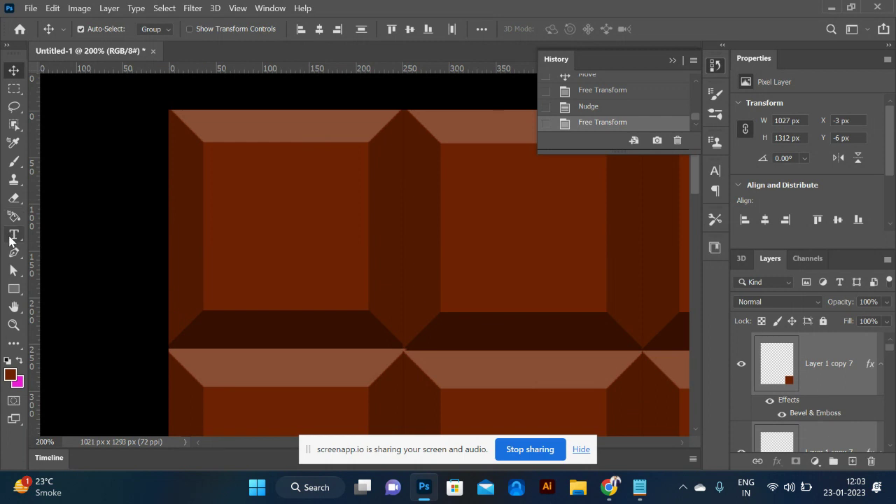
key(t)
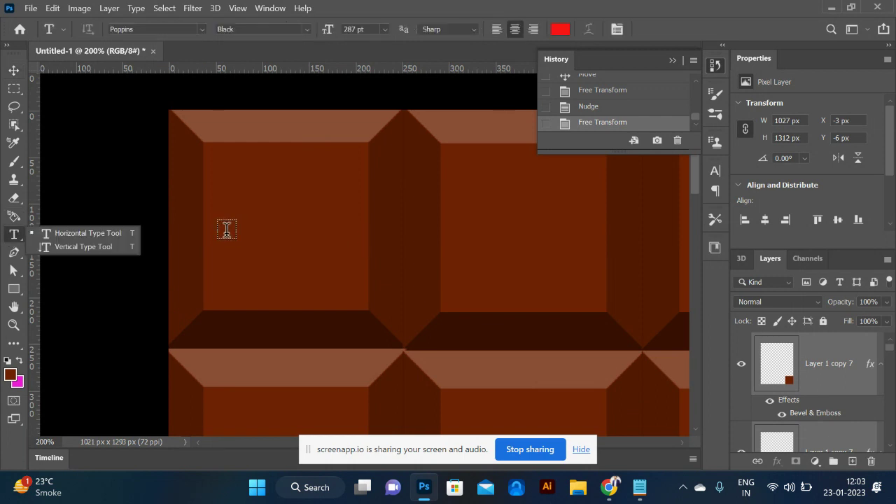
click(227, 229)
text(C)
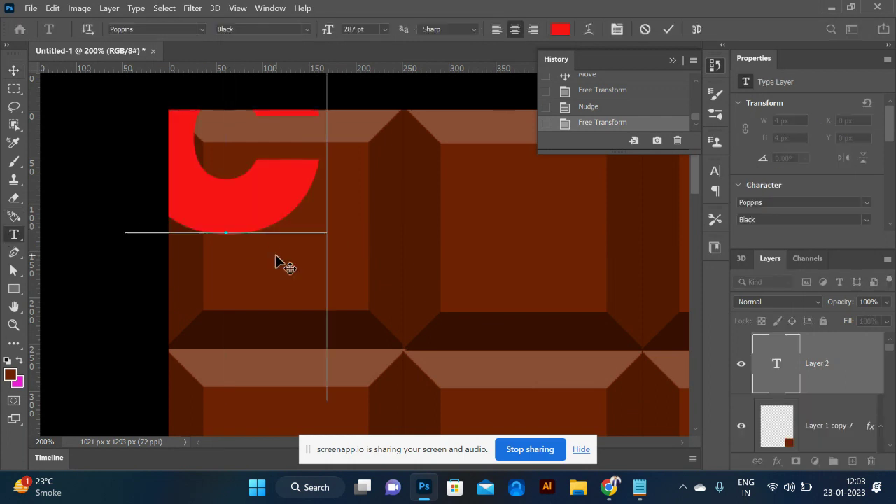
text(AD)
key(BackSpace)
key(BackSpace)
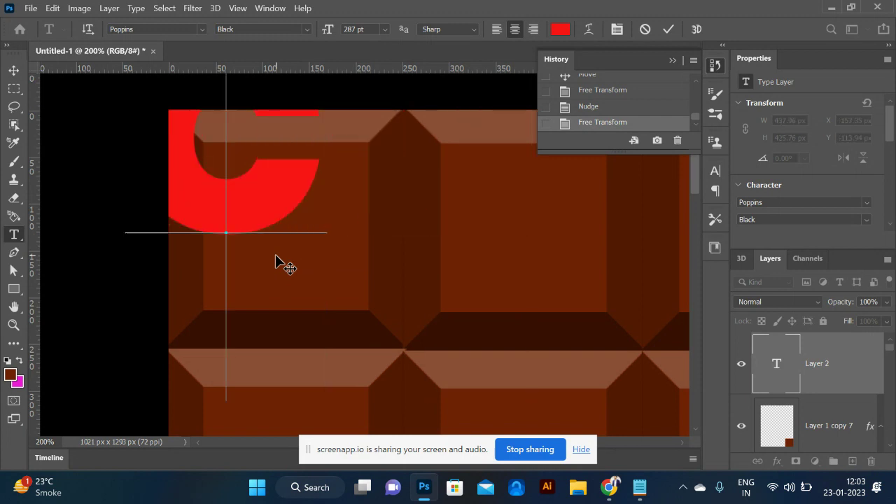
key(BackSpace)
key(Caps_Lock)
text(A)
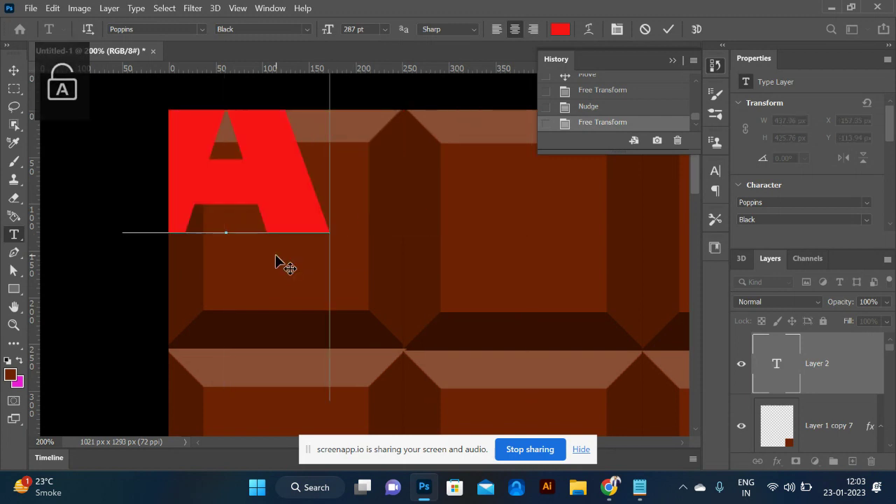
text(DBURY)
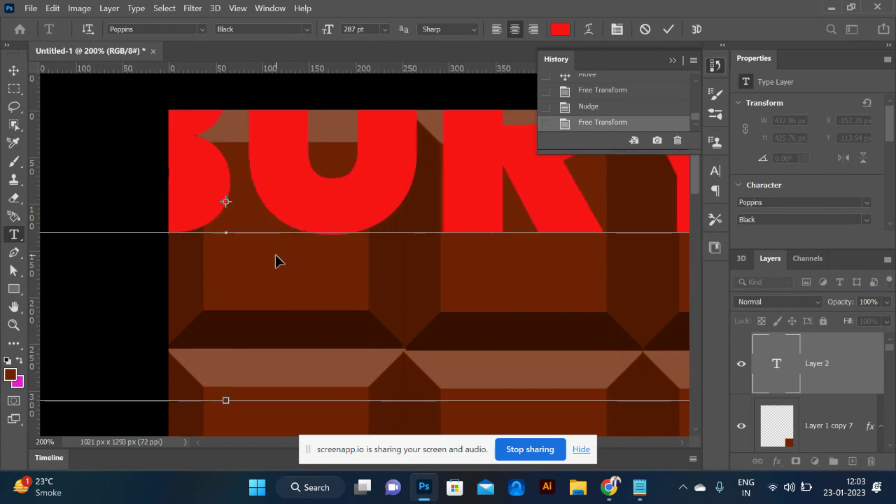
Step: Change the whole text to lowercase "adbury" and set its font size to 18 pt
key(ctrl+a)
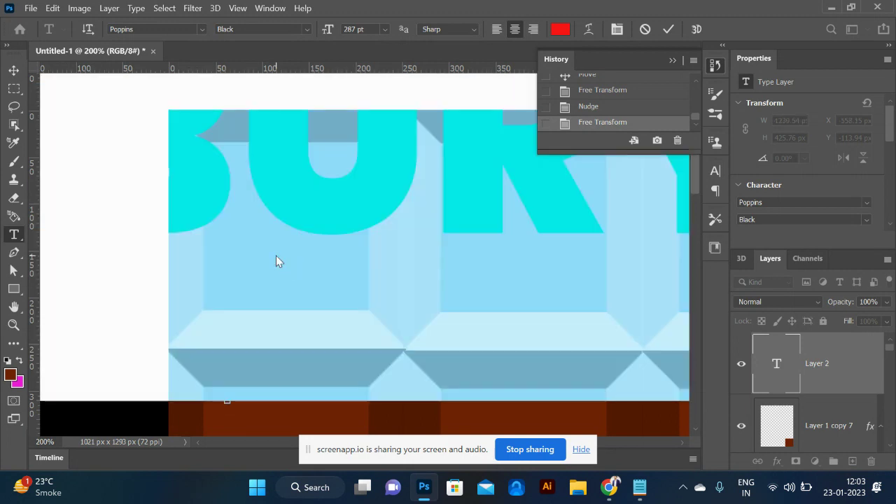
key(ctrl+shift+k)
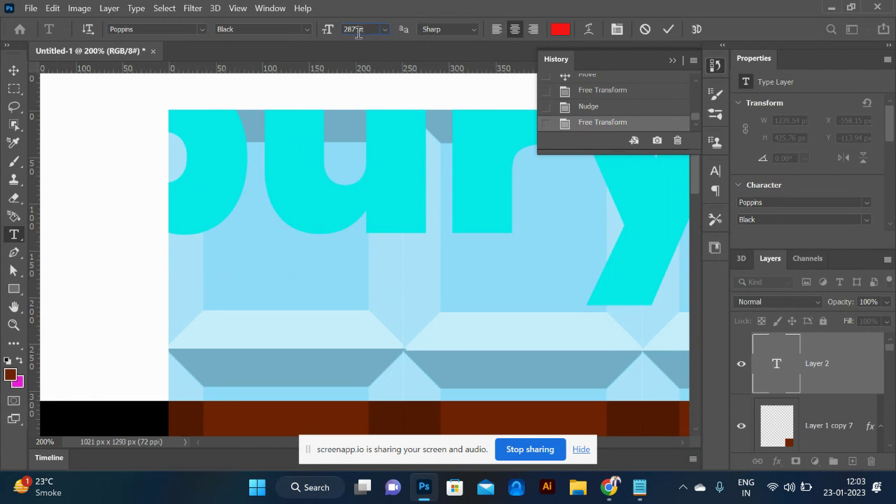
scroll(358, 32, down, 17)
scroll(358, 32, down, 16)
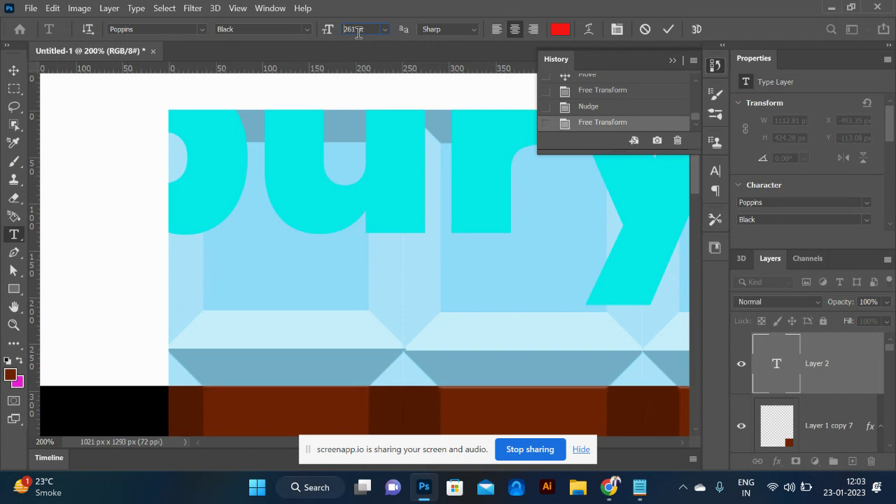
click(384, 32)
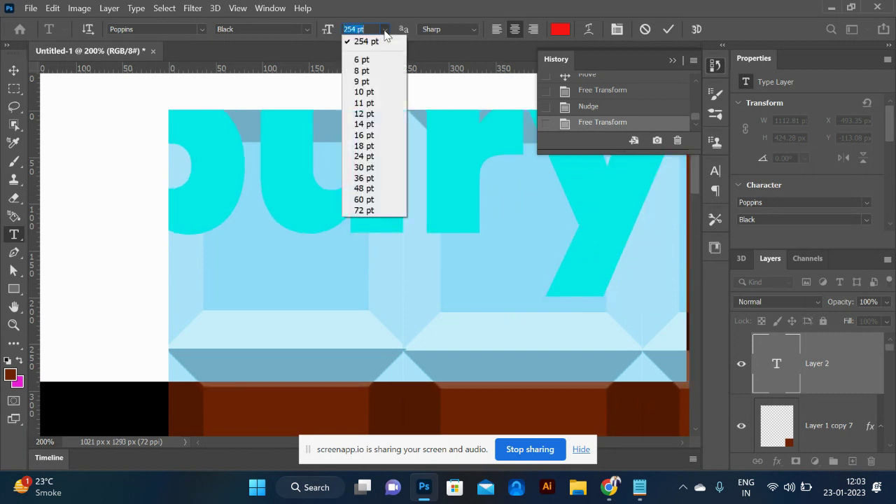
click(369, 135)
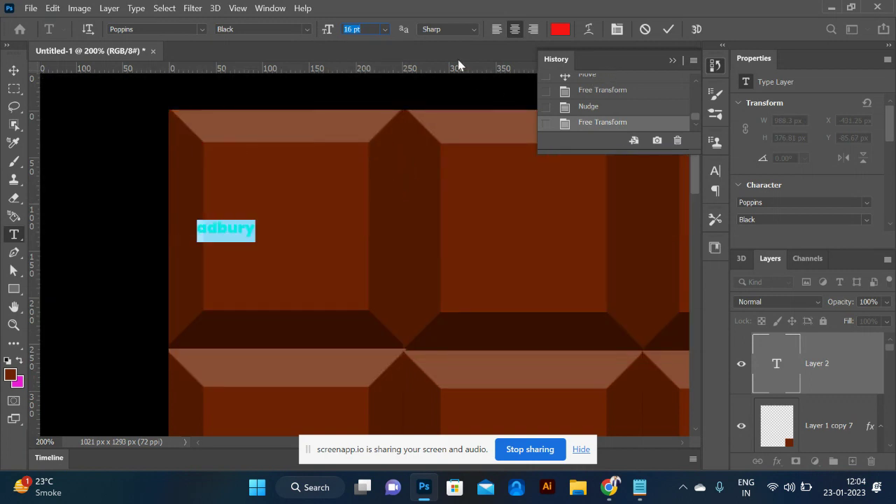
click(384, 31)
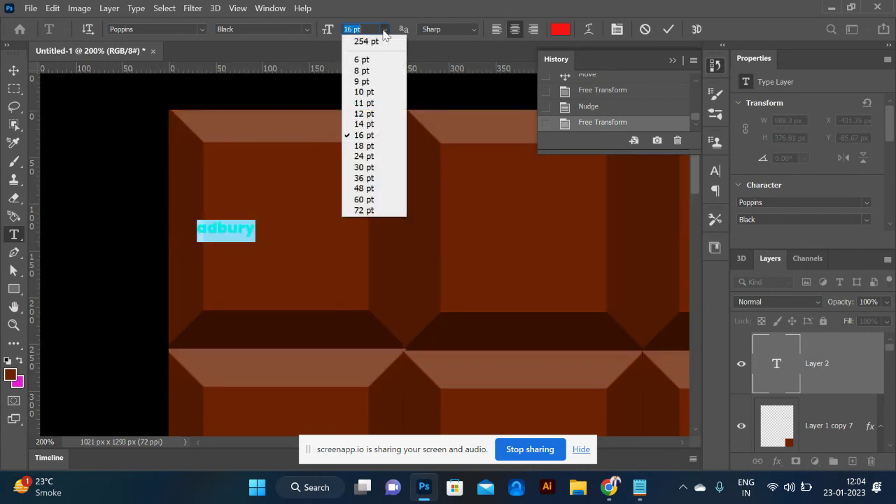
click(379, 147)
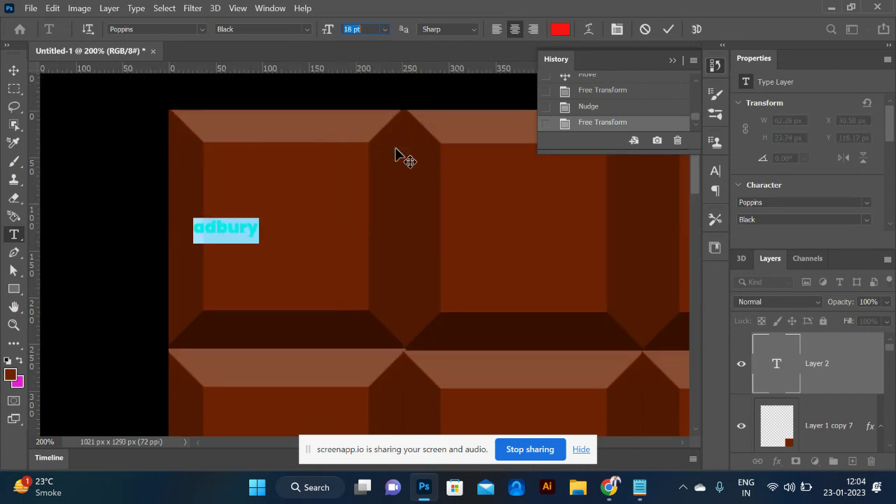
click(668, 29)
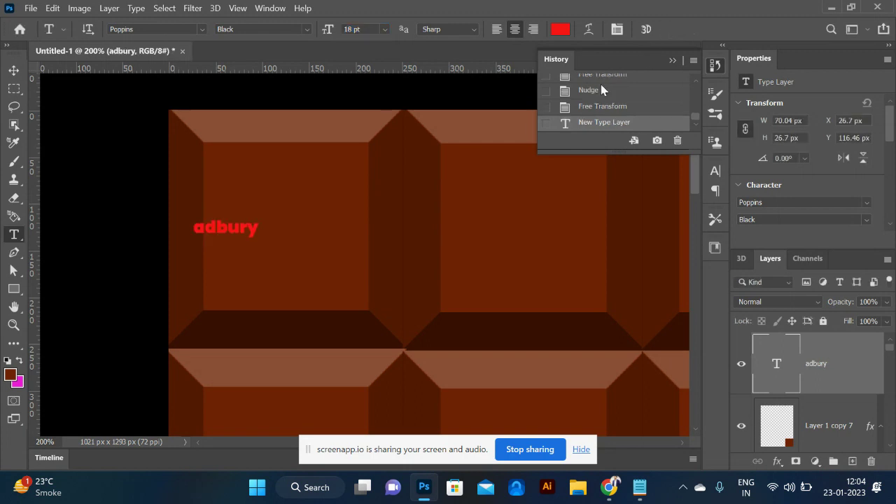
Step: Insert a capital C at the start of the text to read "Cadbury" and move it to the middle of the top-left square
click(194, 227)
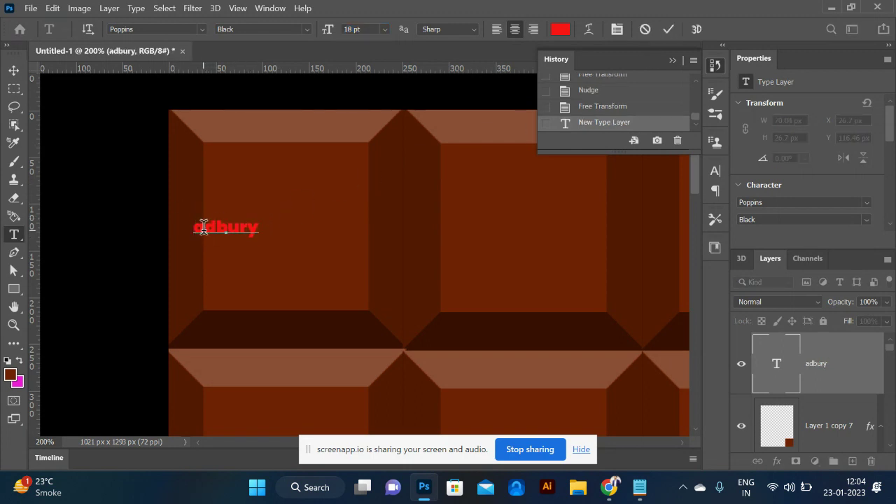
text(C)
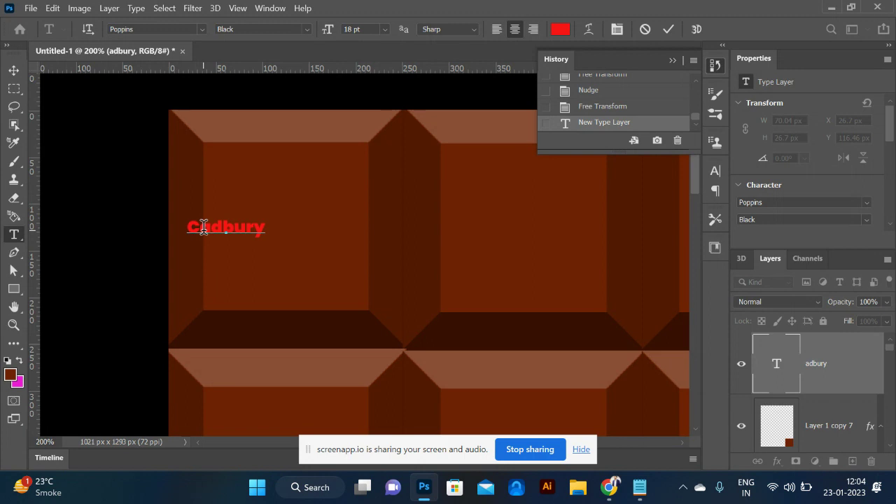
click(13, 70)
drag(237, 229, 290, 230)
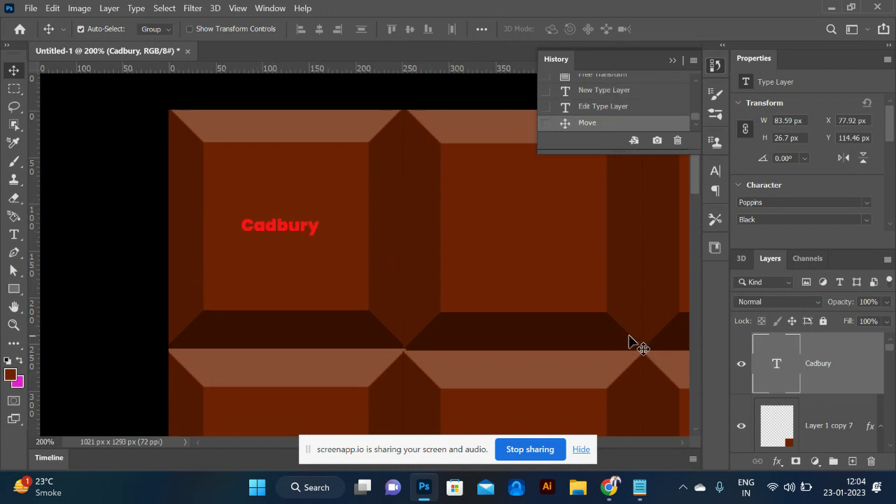
Step: Fill the "Cadbury" text with the brown foreground colour and add a Bevel & Emboss effect to its layer
key(alt+BackSpace)
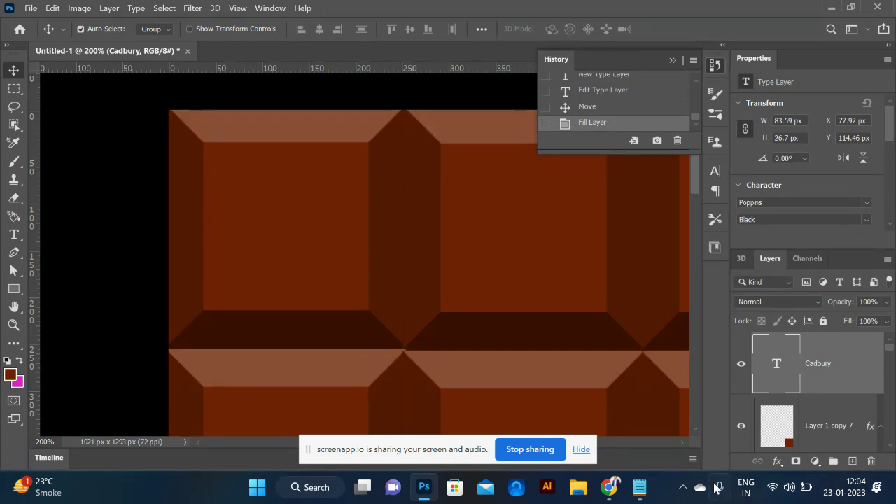
click(777, 462)
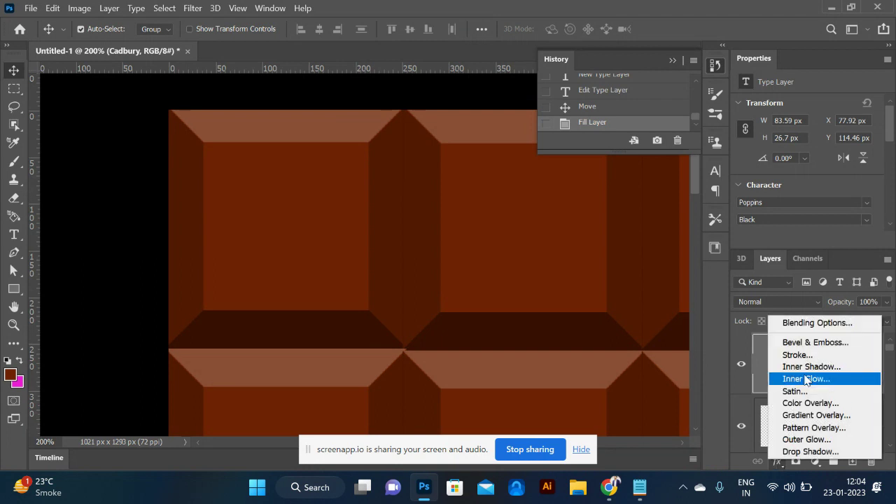
click(798, 342)
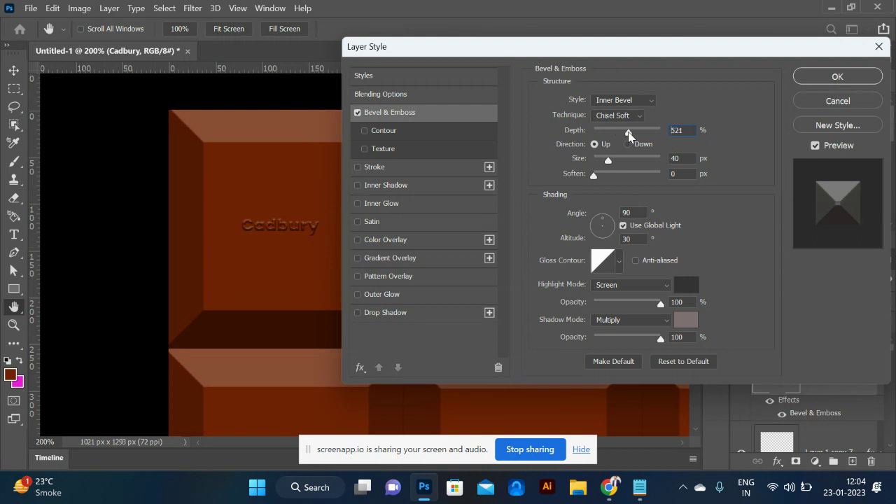
Step: Set the text bevel's depth to 376% and its style to Emboss
drag(628, 133, 619, 133)
click(631, 105)
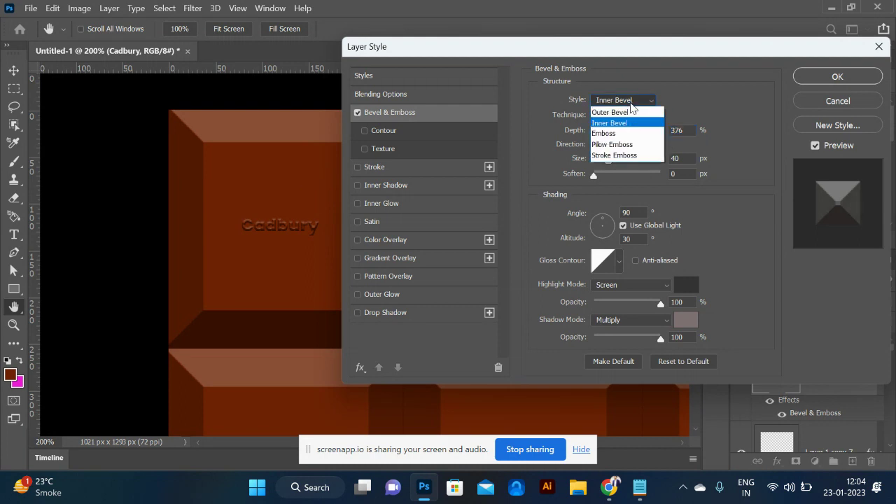
click(629, 134)
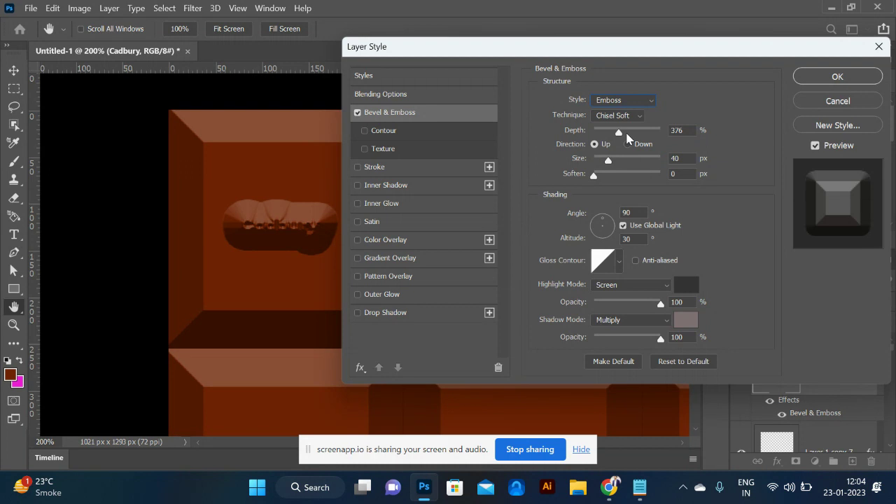
Step: Set the "Cadbury" text's bevel depth to 230% and its size to 2 px, and apply the layer style
drag(619, 133, 595, 160)
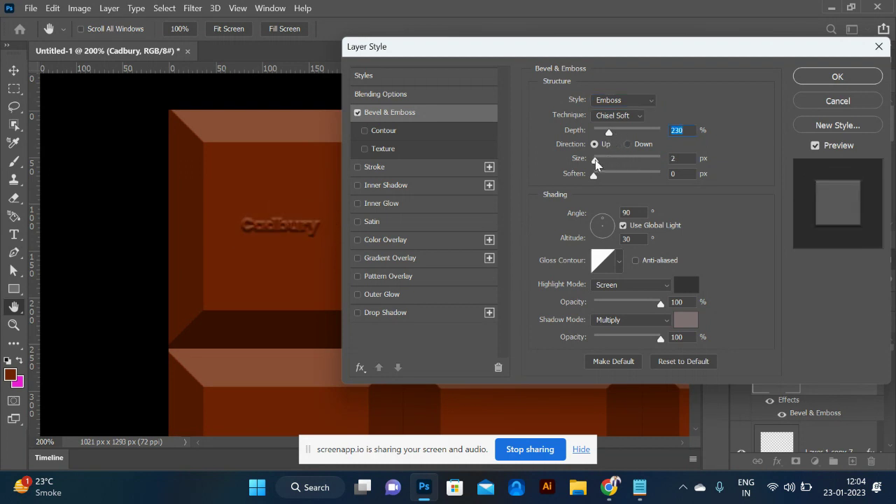
click(813, 81)
Step: Scale the "Cadbury" text to about 167% and rotate it about -39° so it sits diagonally in the top-left square
key(ctrl+plus)
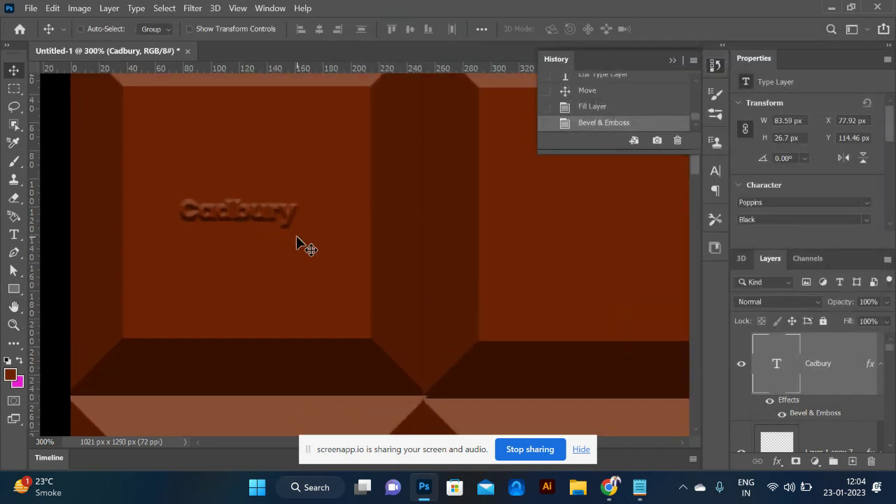
scroll(297, 235, right, 3)
scroll(296, 236, left, 2)
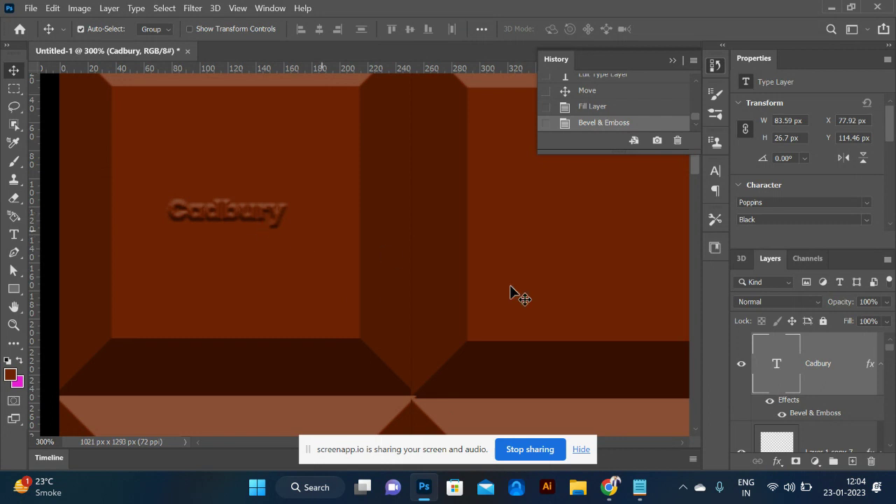
key(ctrl+t)
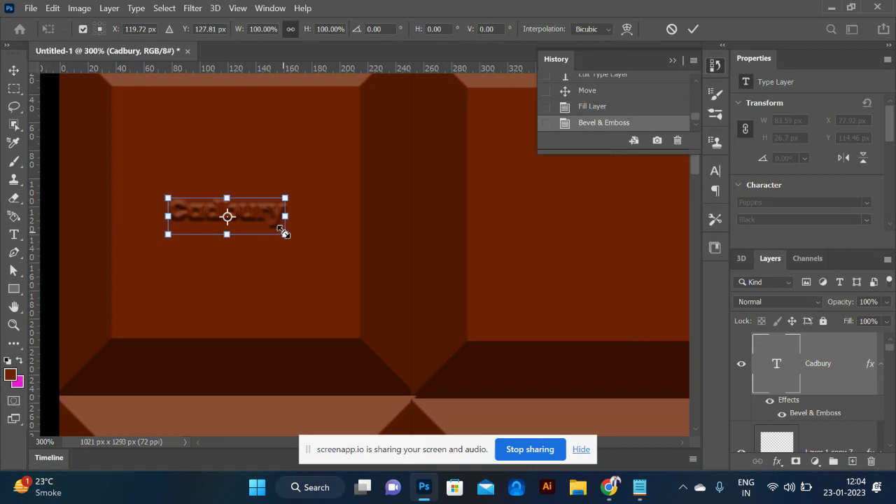
drag(284, 230, 316, 264)
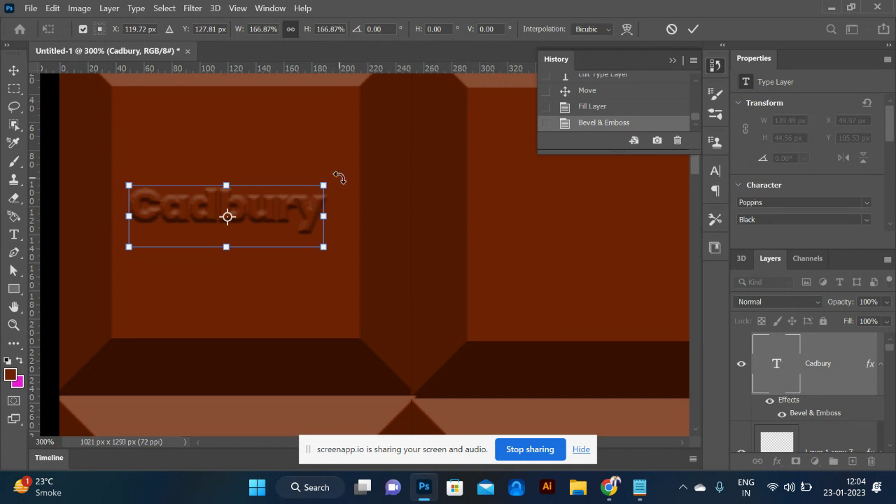
drag(339, 177, 290, 116)
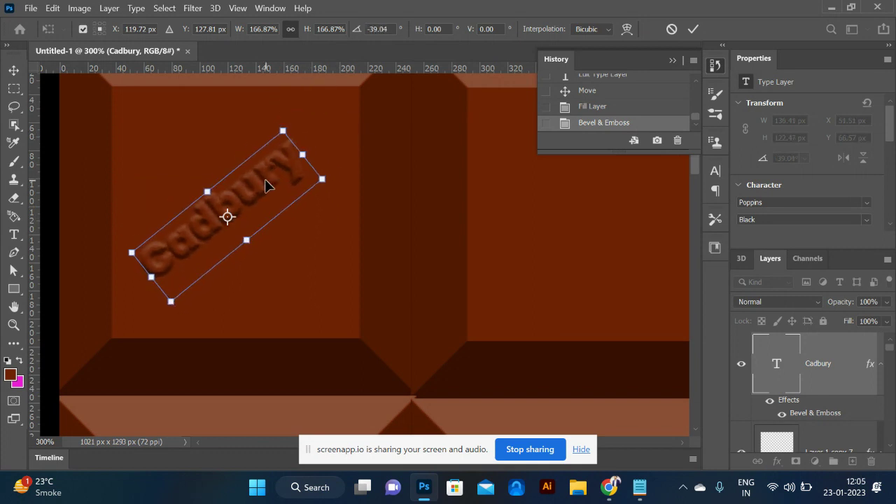
drag(266, 179, 274, 185)
key(Return)
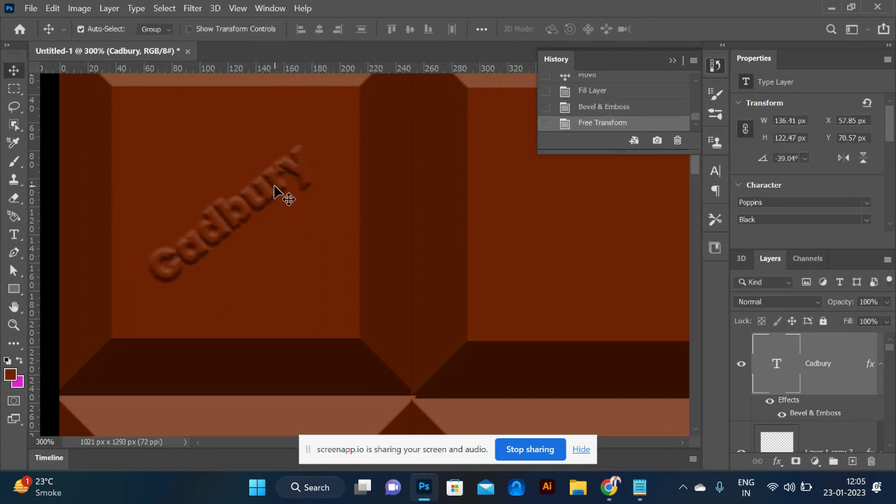
Step: Duplicate the diagonal "Cadbury" text across the top row so each of the other three squares gets a copy
key(ctrl+minus)
key(ctrl+minus)
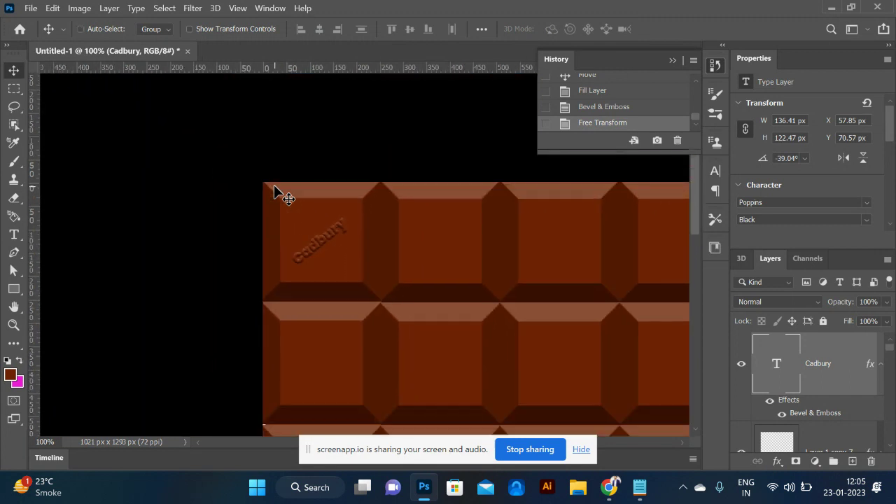
drag(315, 253, 553, 252)
scroll(553, 252, left, 2)
scroll(553, 252, right, 3)
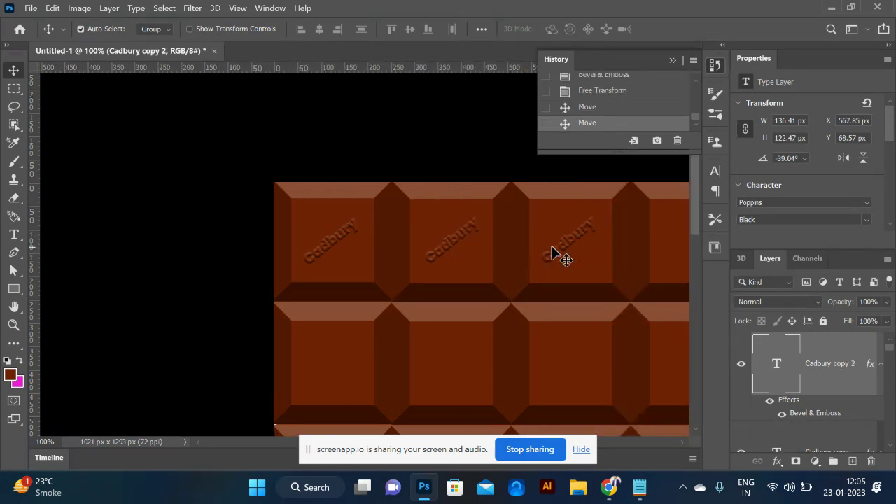
scroll(553, 252, right, 2)
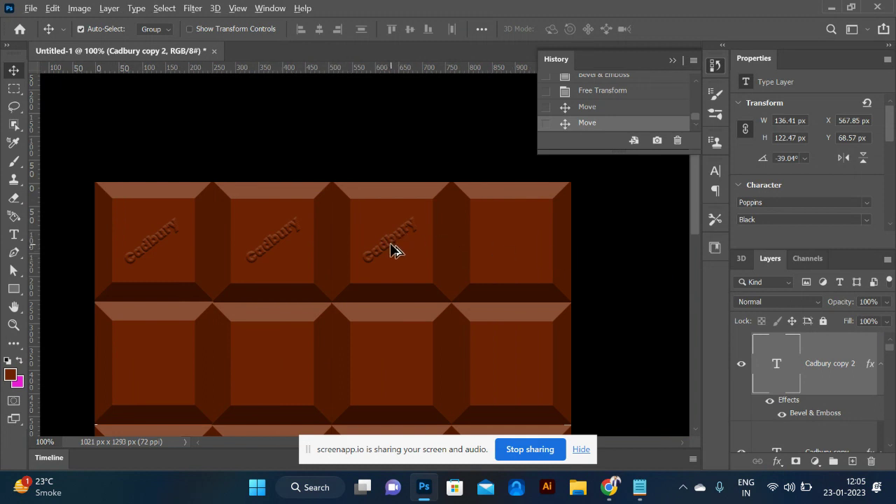
drag(394, 250, 514, 250)
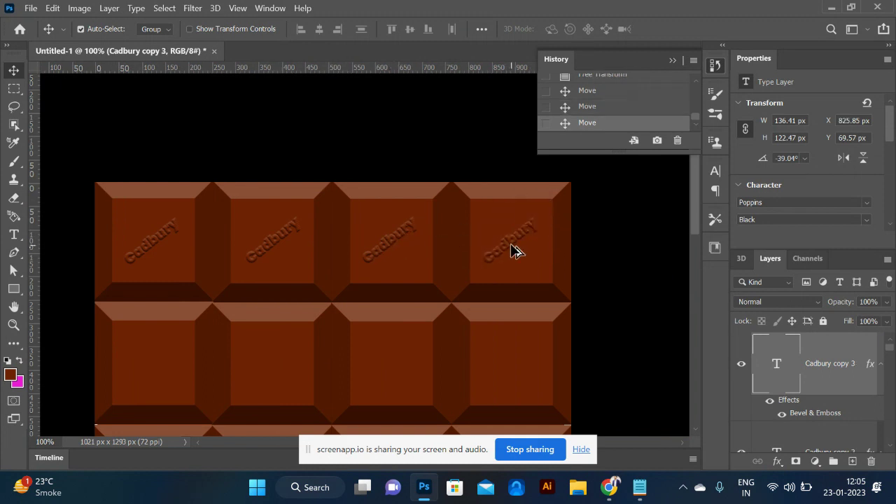
Step: Select the four top-row "Cadbury" texts together and duplicate them onto the second, third and fourth rows of squares
shift+click(285, 248)
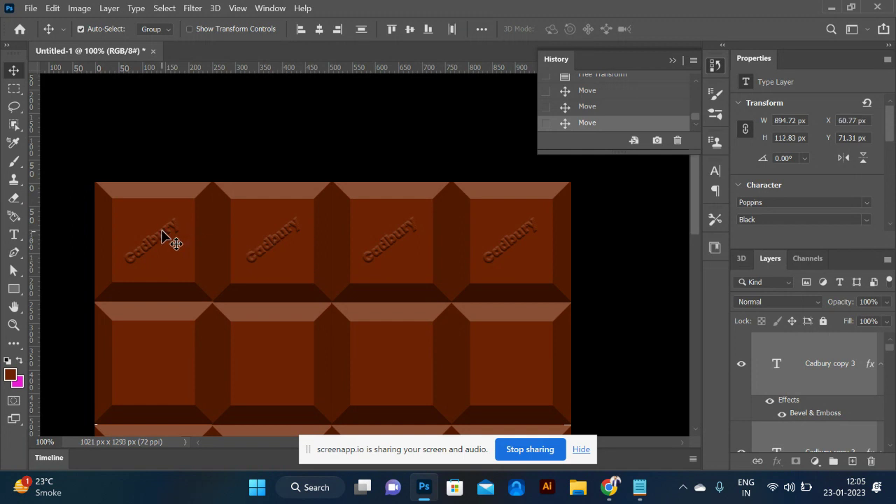
drag(163, 236, 158, 355)
scroll(161, 357, down, 5)
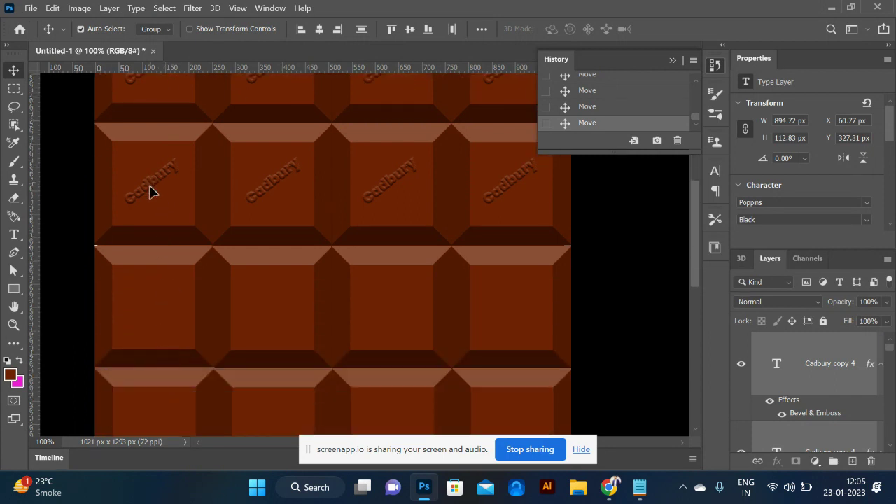
drag(149, 185, 158, 314)
scroll(160, 314, down, 2)
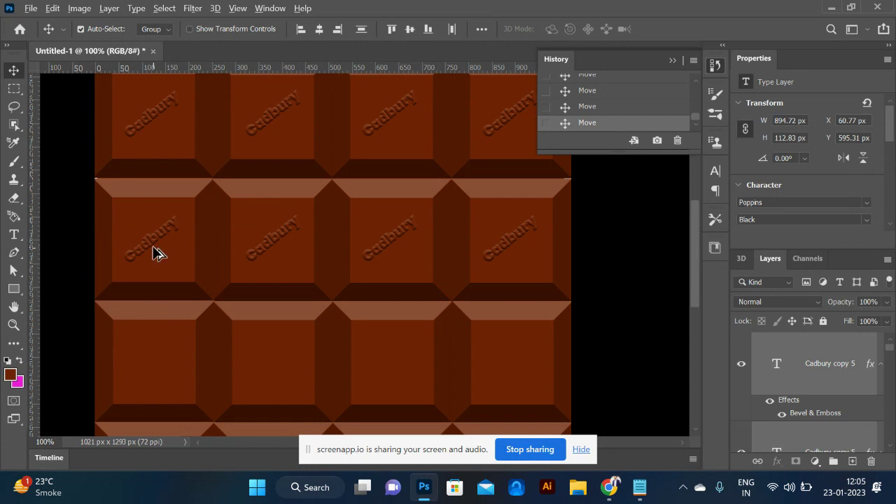
drag(158, 253, 159, 365)
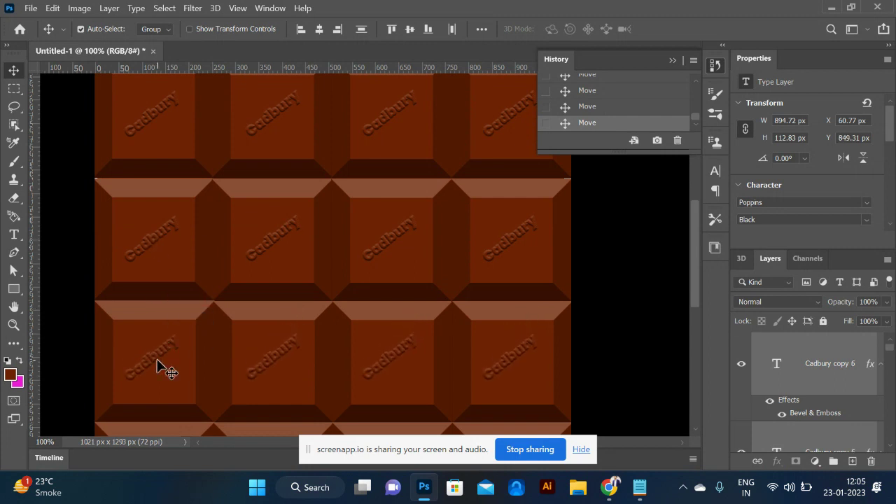
Step: Set the bevel depth of the second row's first "Cadbury" text to 292%, trying Pillow Emboss before returning the style to Emboss
click(142, 127)
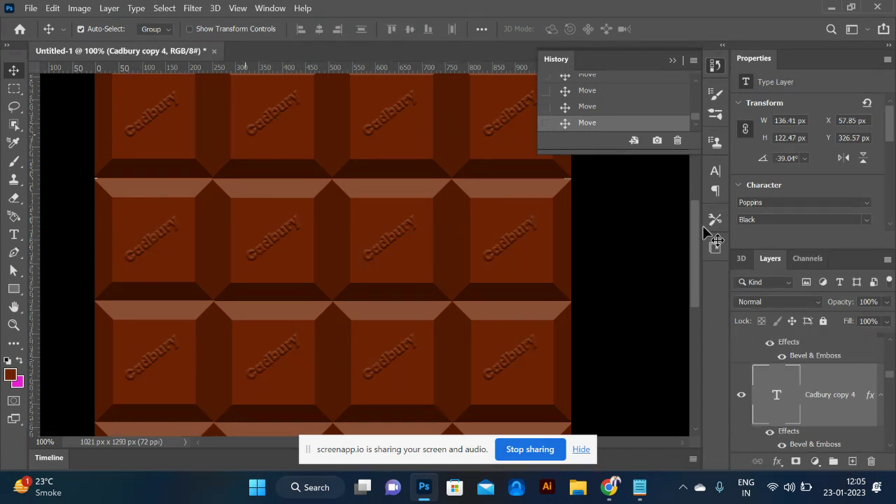
double_click(810, 448)
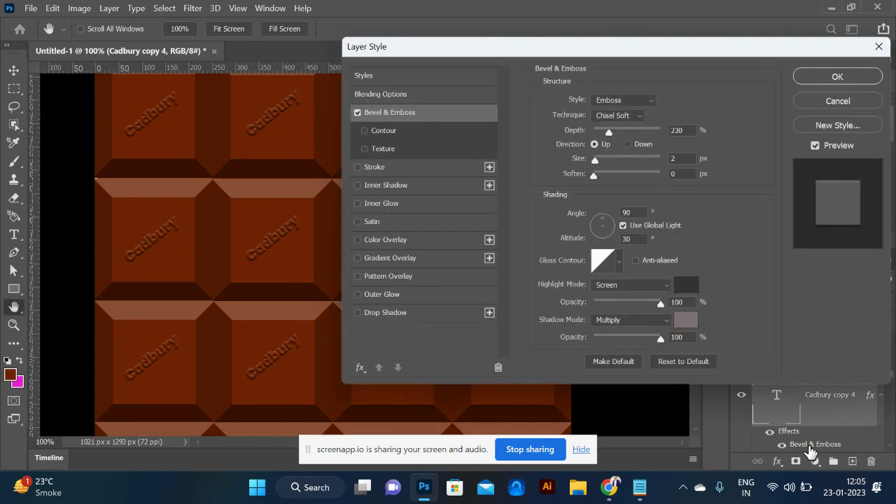
click(638, 101)
click(630, 145)
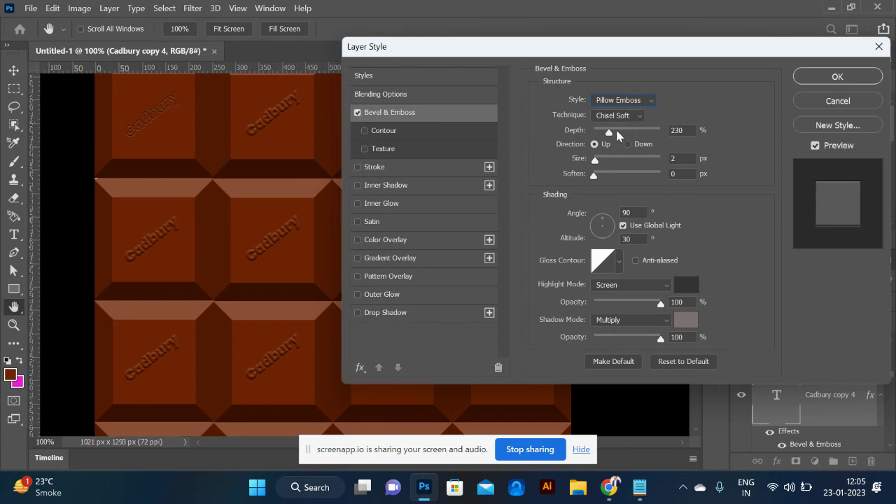
drag(609, 132, 614, 135)
click(633, 105)
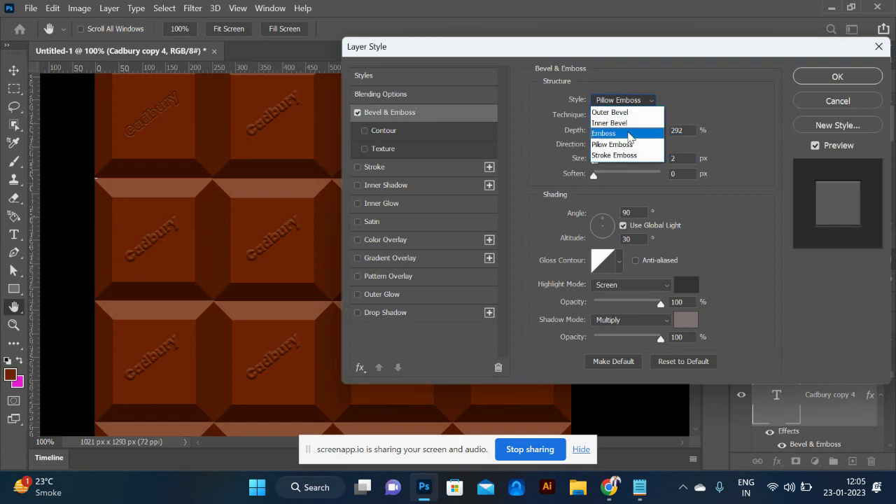
click(629, 133)
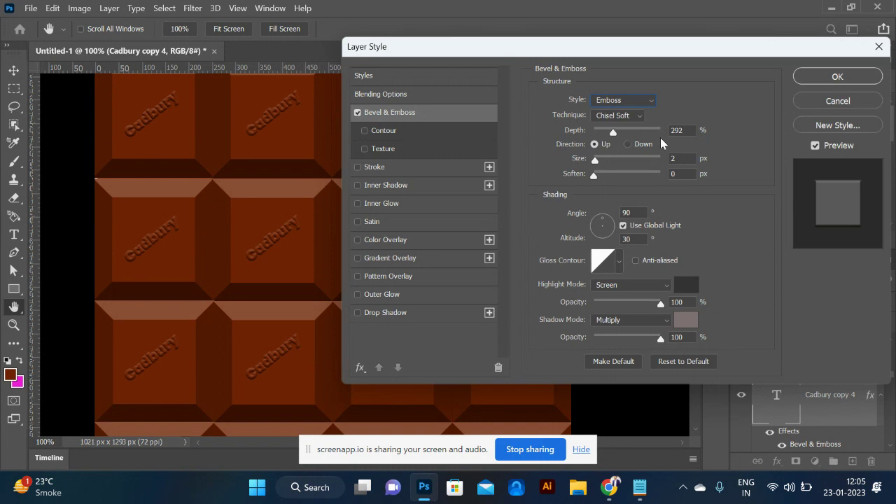
click(823, 78)
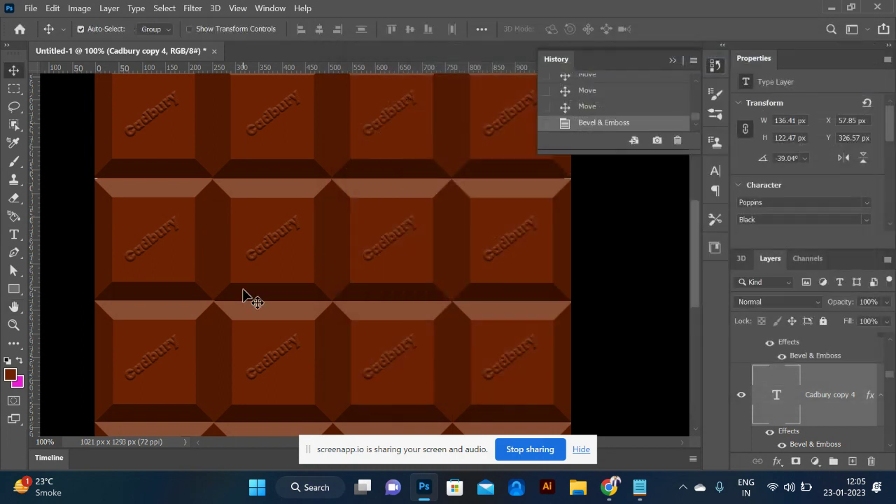
Step: Select the four "Cadbury" texts in the fourth row, duplicate them and move the copies onto the fifth row of squares
key(ctrl+minus)
key(ctrl+minus)
key(ctrl+minus)
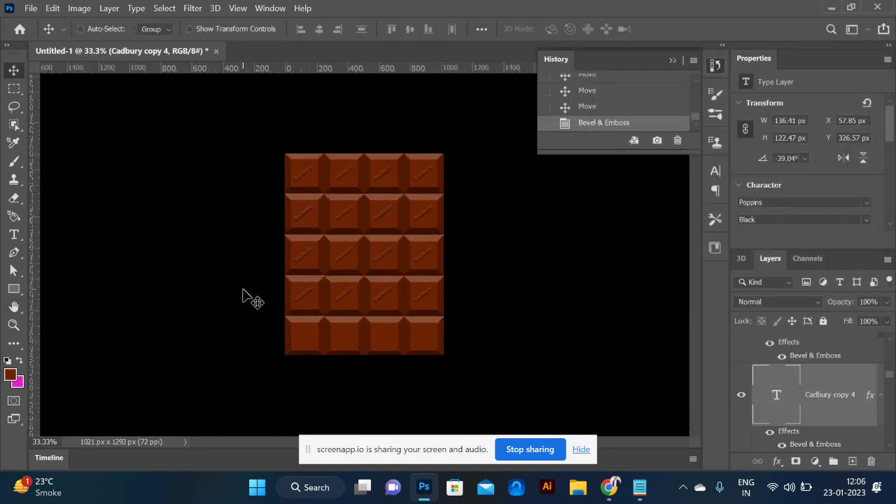
key(ctrl+plus)
key(ctrl+plus)
key(ctrl+plus)
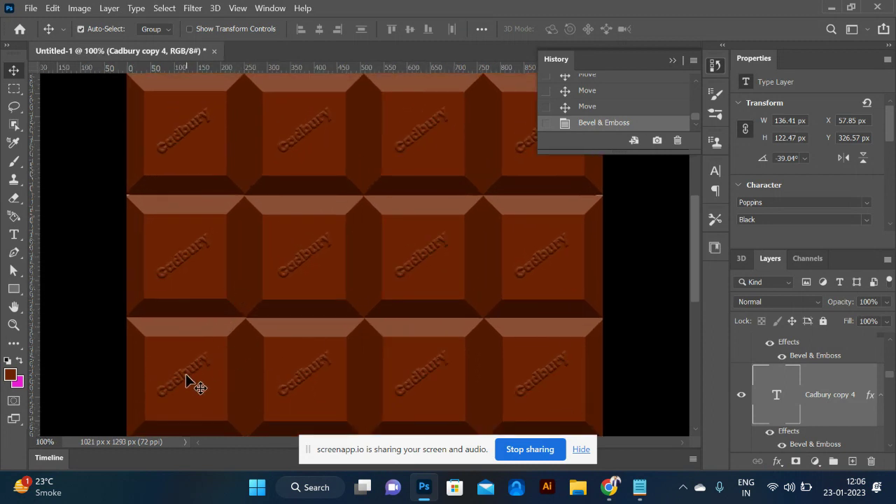
ctrl+click(187, 380)
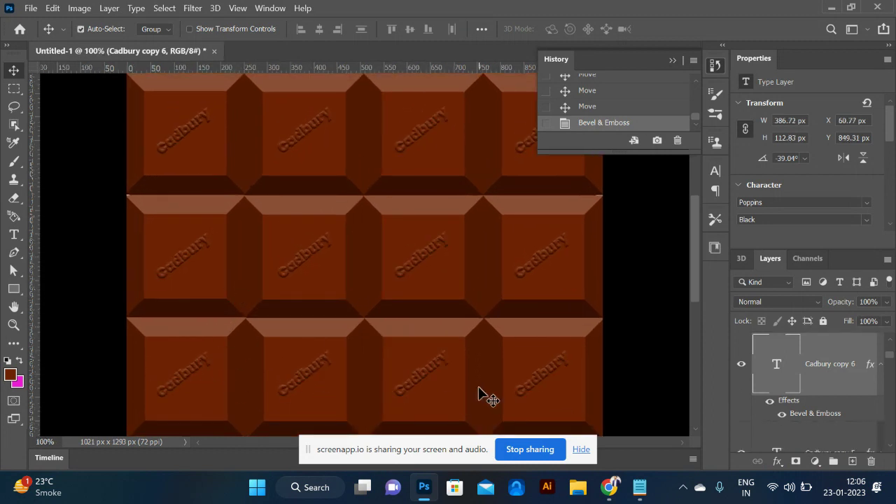
ctrl+shift+click(437, 367)
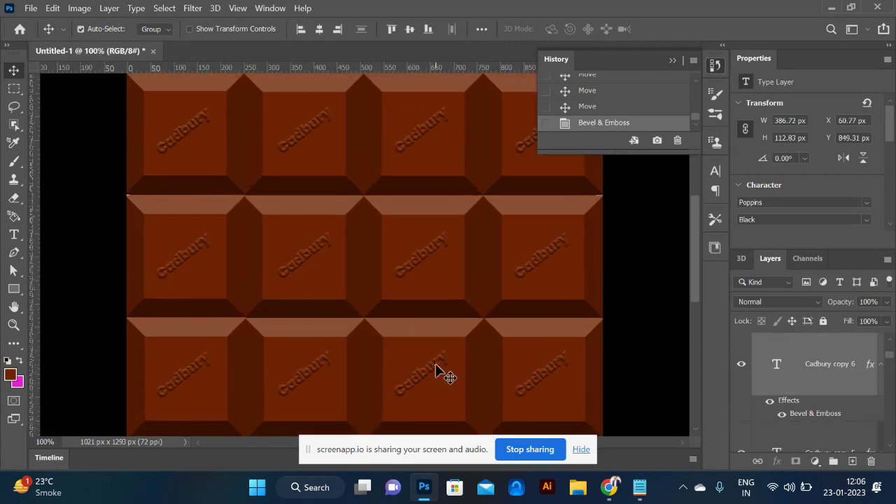
ctrl+shift+click(537, 388)
scroll(536, 387, down, 3)
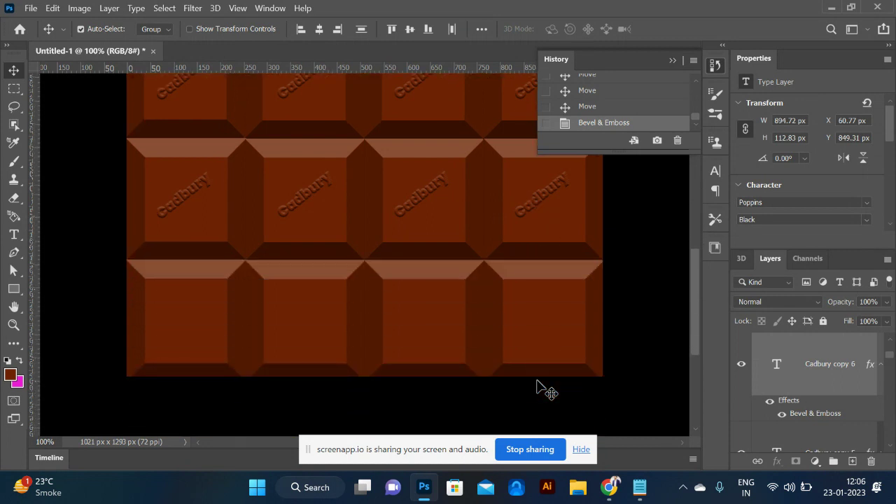
key(ctrl+j)
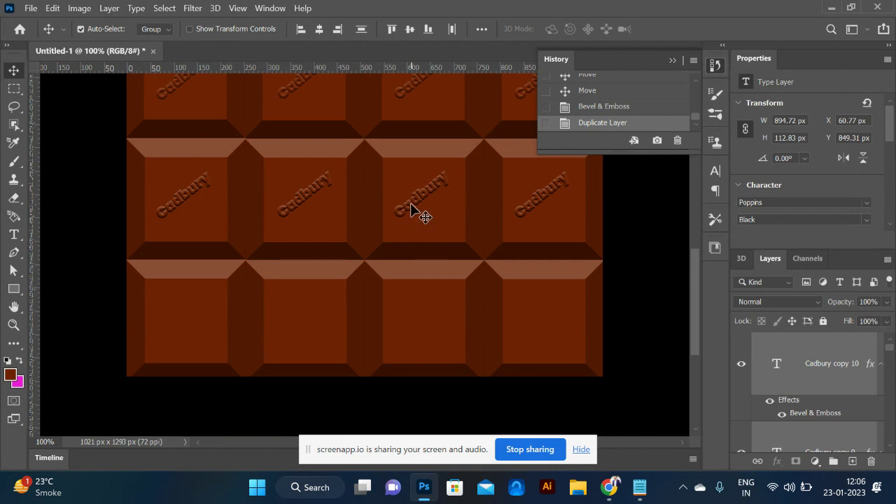
drag(411, 208, 407, 329)
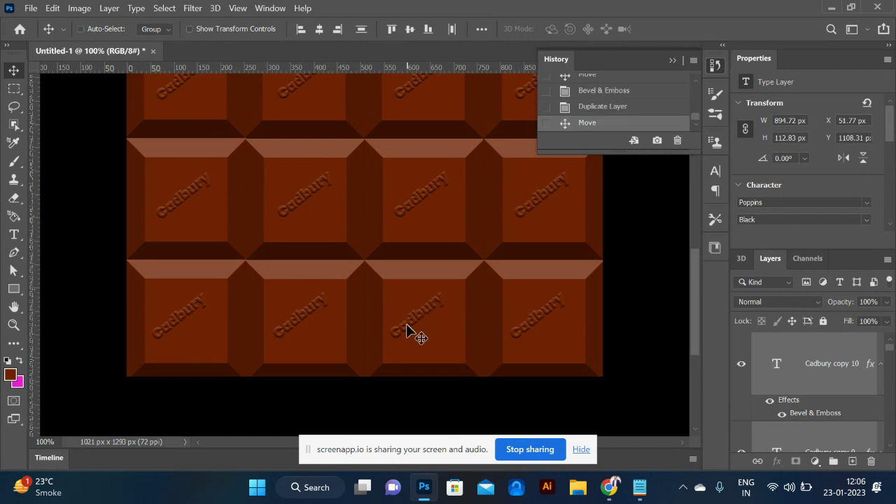
Step: Save the design on the computer's Desktop as a Photoshop file named "chocolate" with Maximize Compatibility enabled
key(ctrl+minus)
key(ctrl+minus)
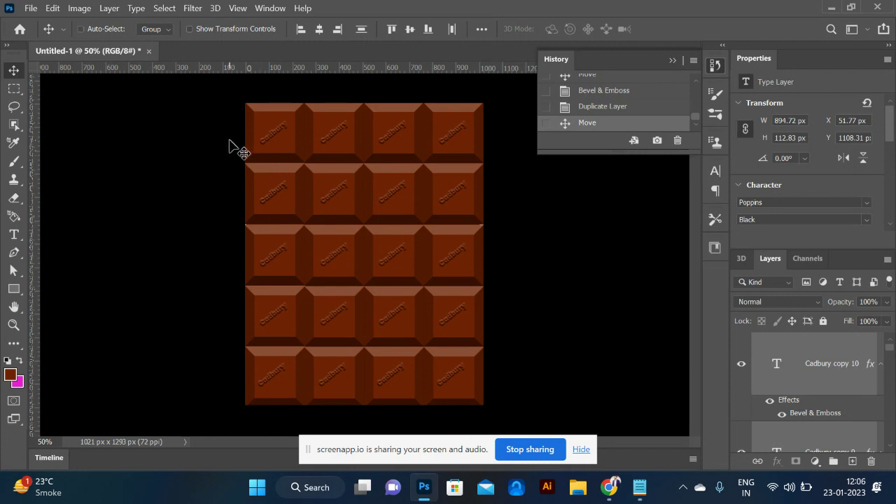
key(ctrl+s)
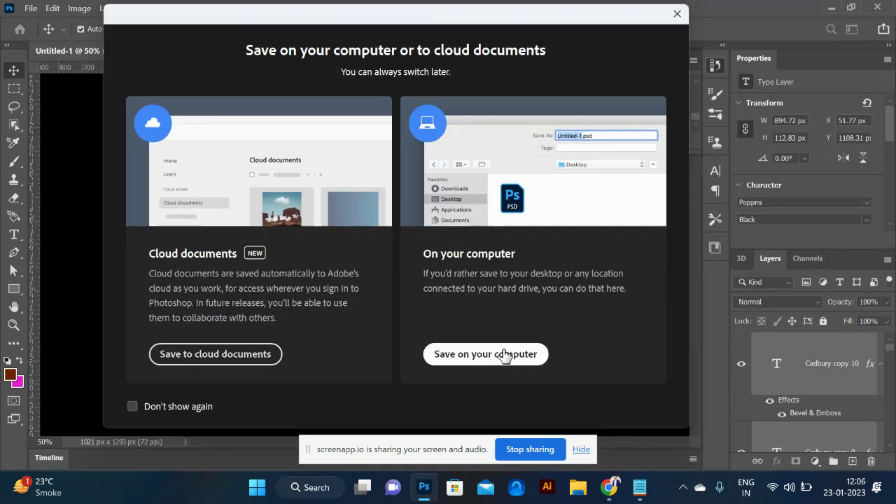
click(504, 354)
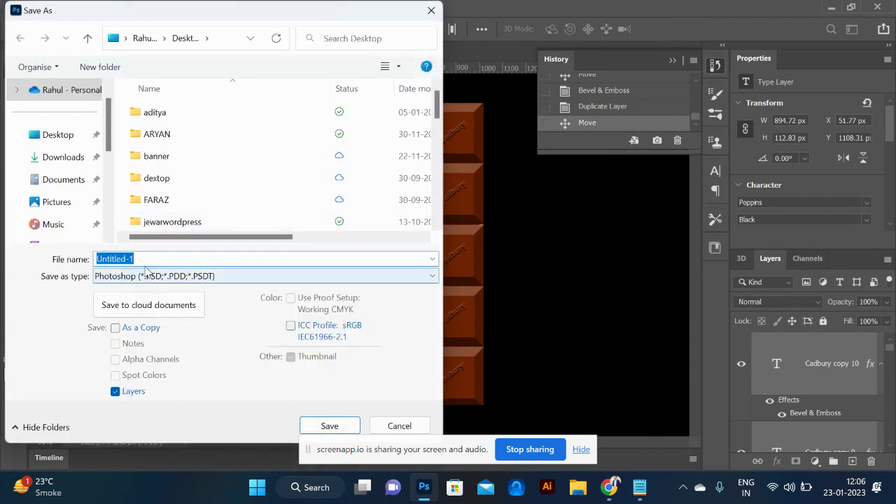
text(cho)
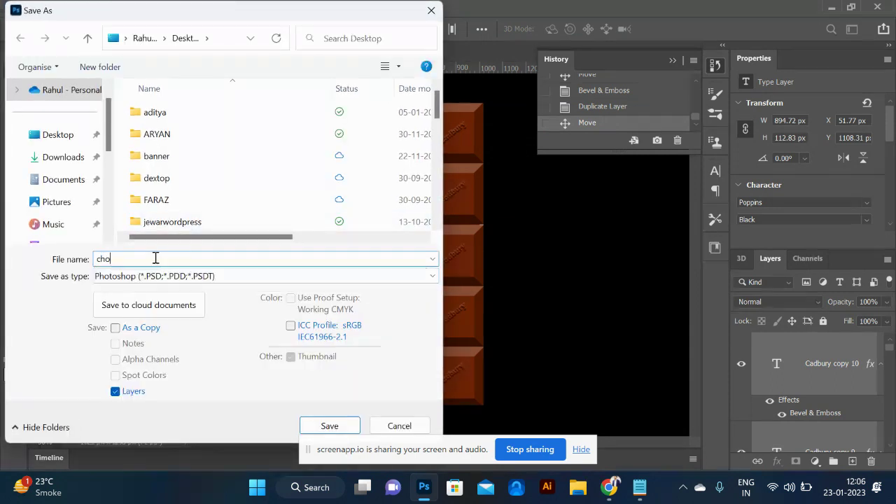
text(colate)
key(Return)
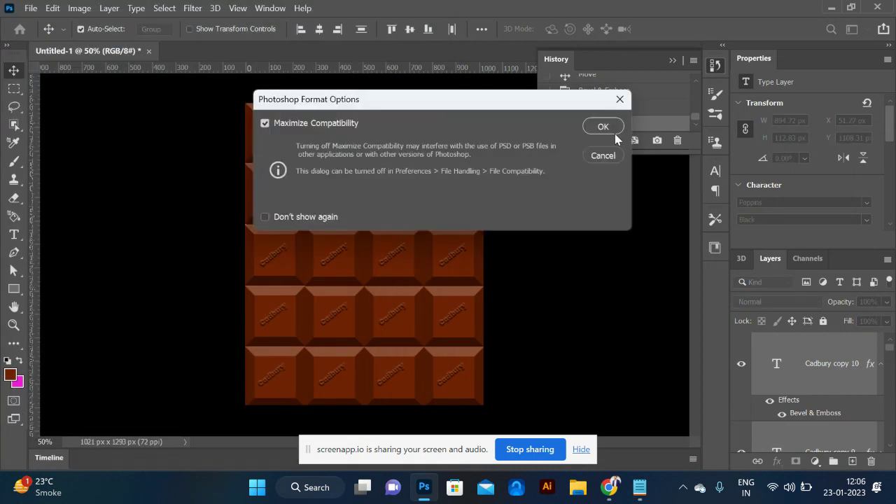
click(614, 132)
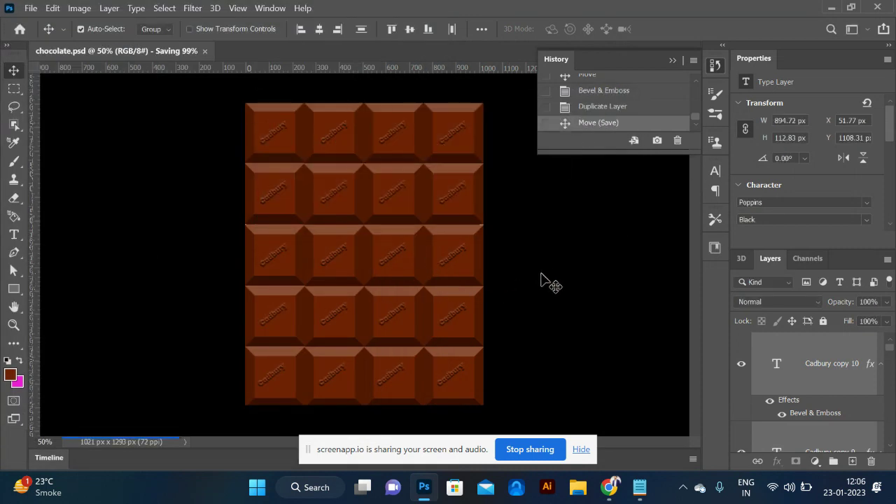
Step: Save a JPEG copy of the design named "chocolate" in the computer's Music folder at quality 12, Maximum
click(31, 8)
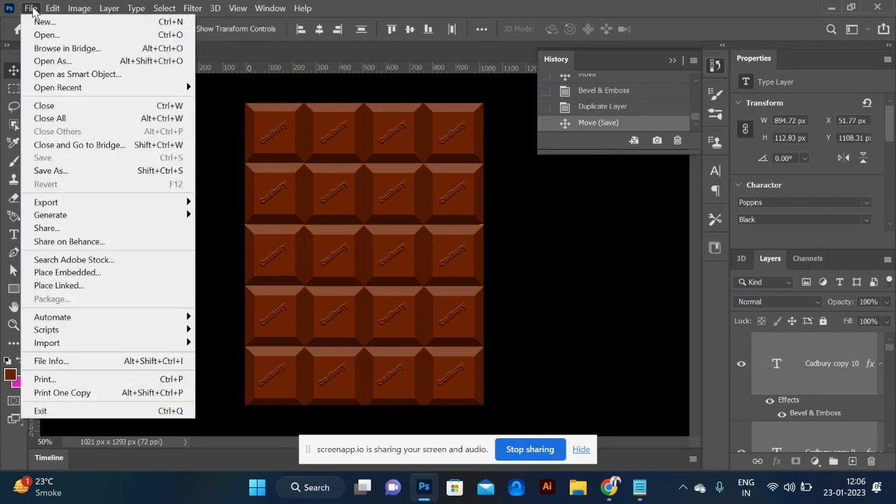
click(83, 173)
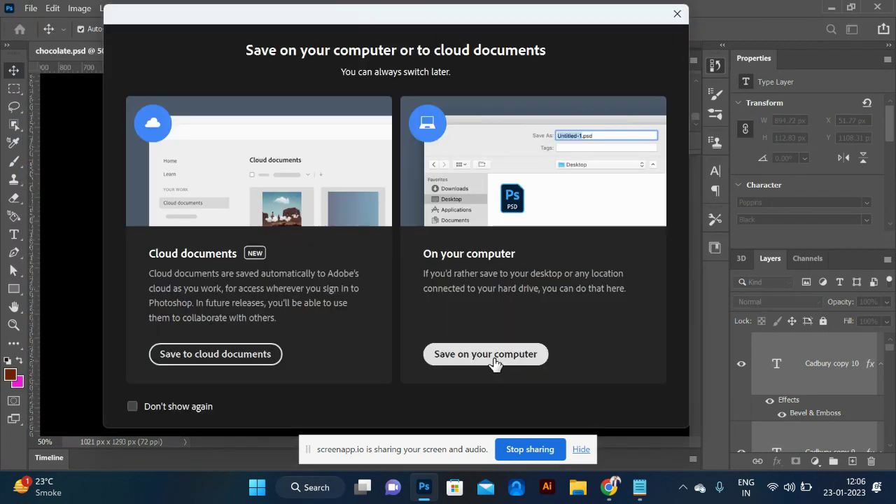
click(494, 359)
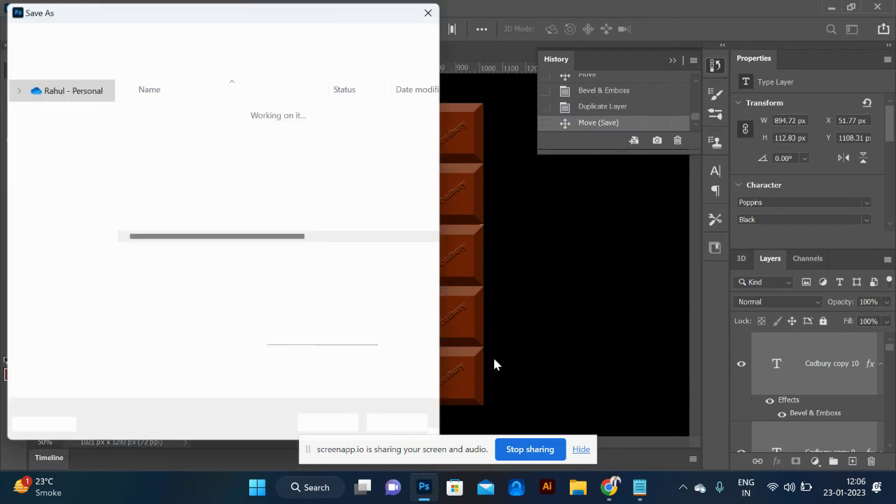
click(280, 276)
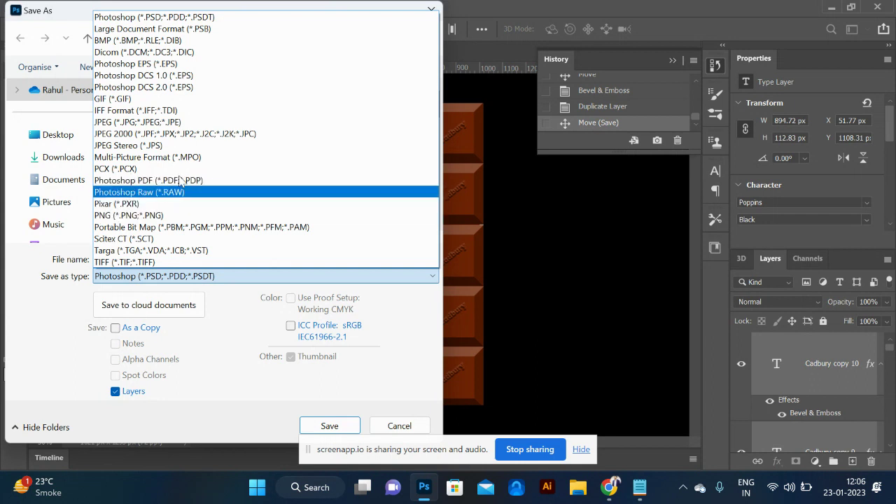
click(163, 123)
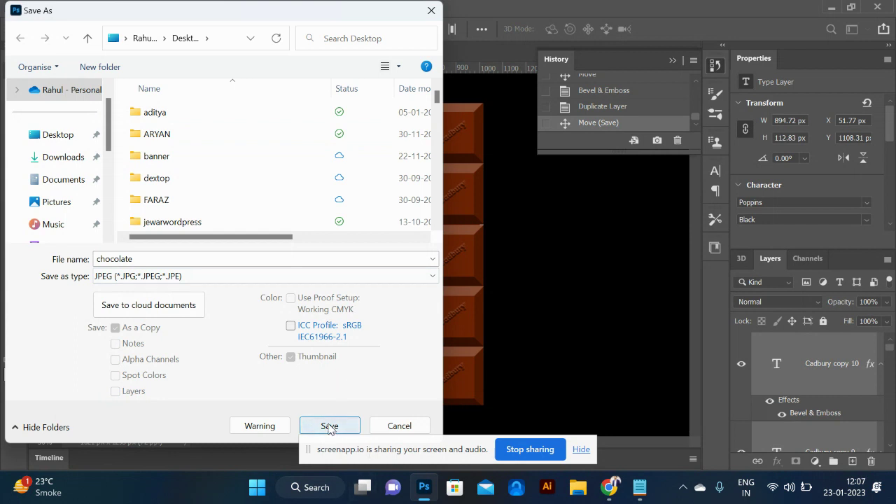
click(19, 223)
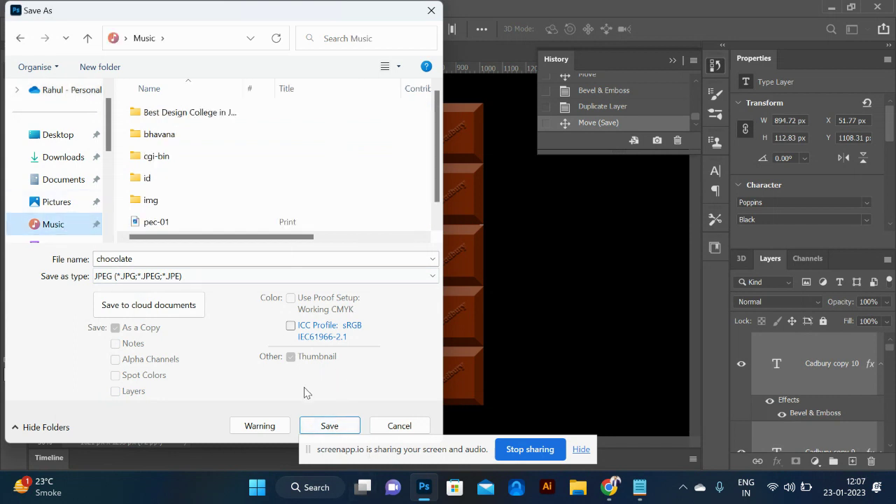
click(329, 426)
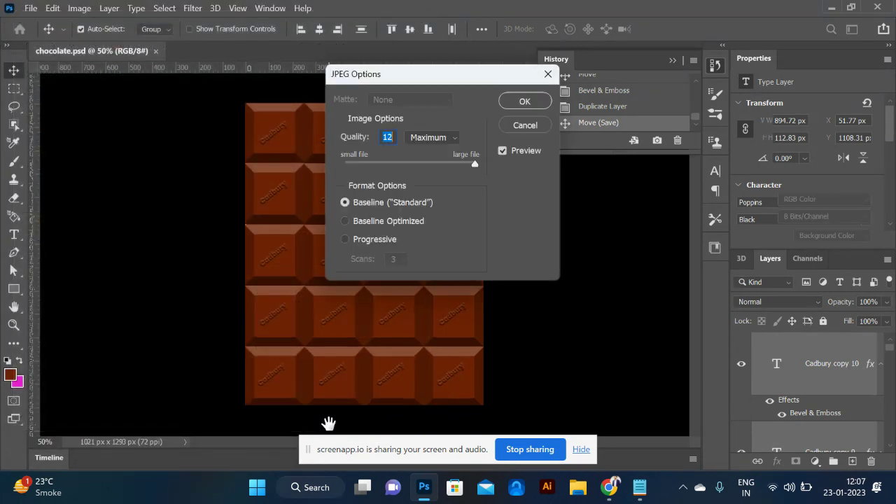
click(524, 101)
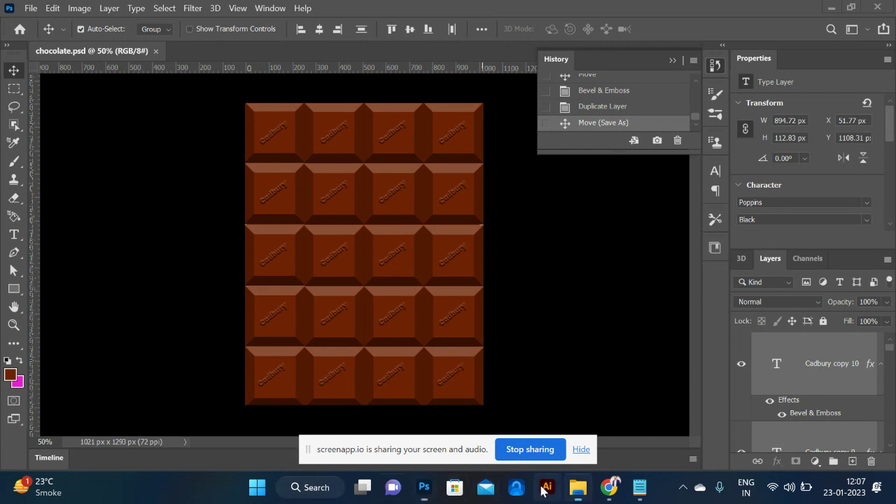
Step: Switch to File Explorer and view the saved "chocolate" image from the Music folder
click(577, 488)
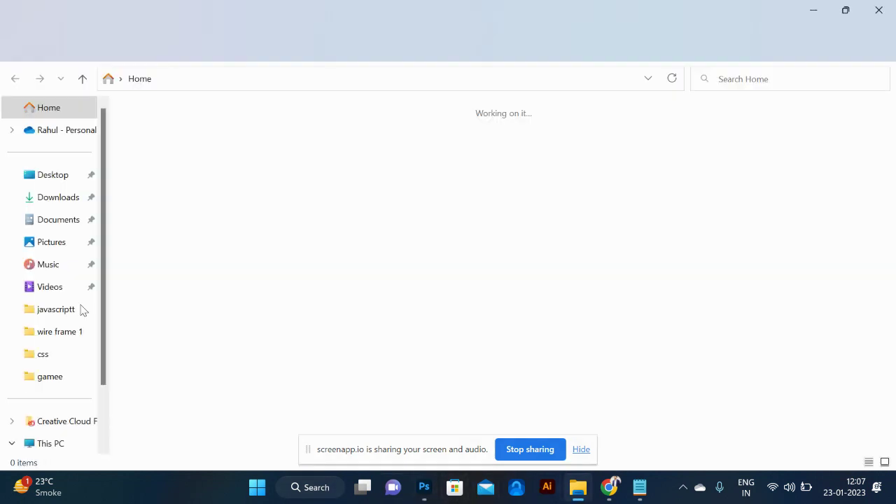
click(49, 265)
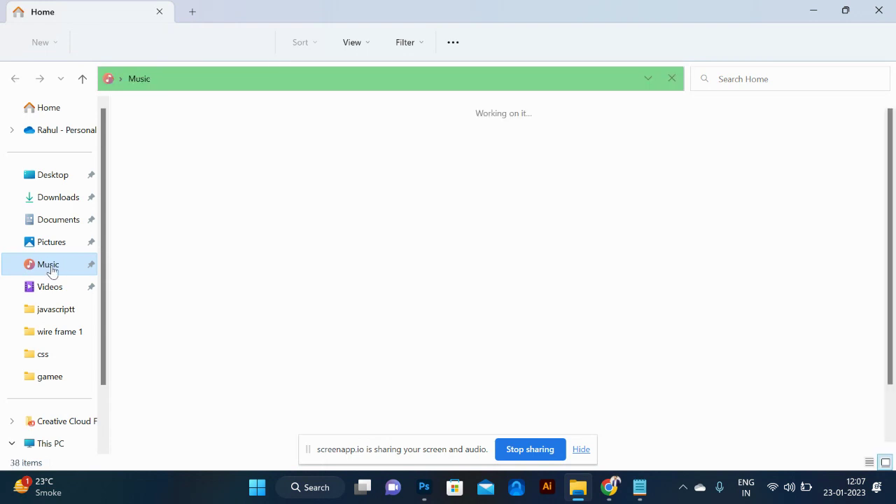
double_click(226, 260)
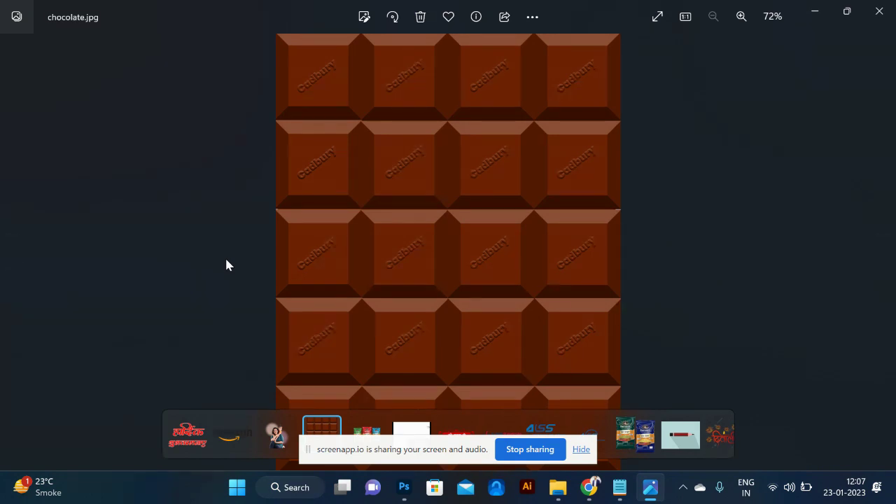
click(880, 11)
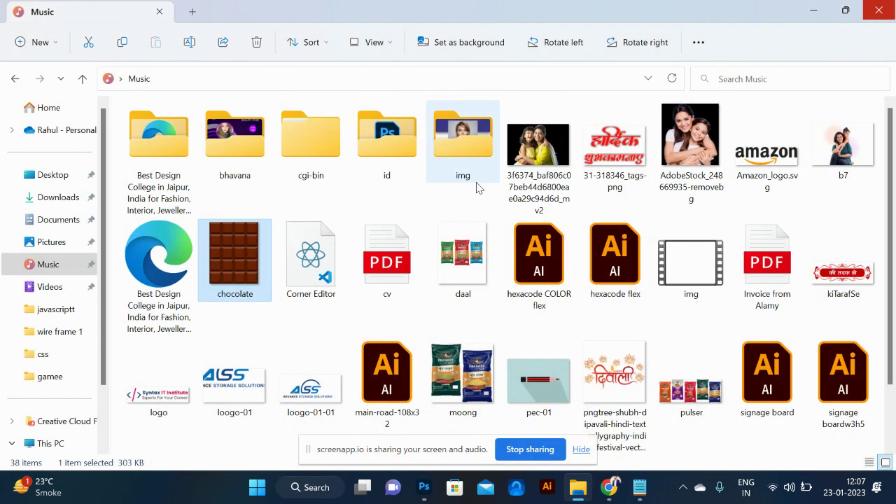
double_click(249, 253)
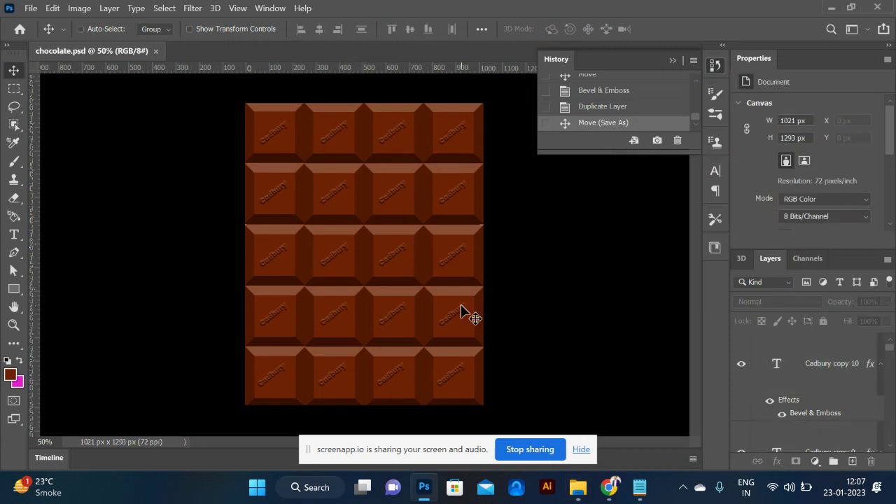
Step: Create a 1000 x 1000 px document at 72 ppi in Photoshop and fill its background with light grey #dfd7d5
key(ctrl+n)
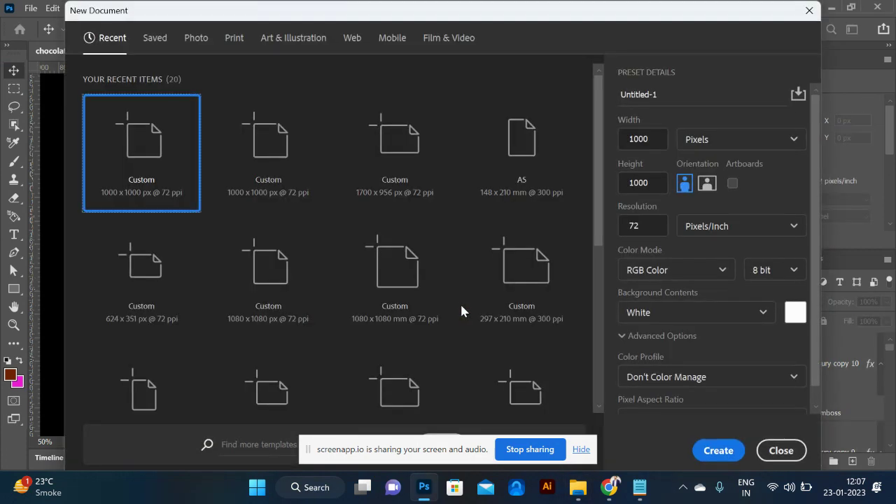
click(714, 454)
click(12, 375)
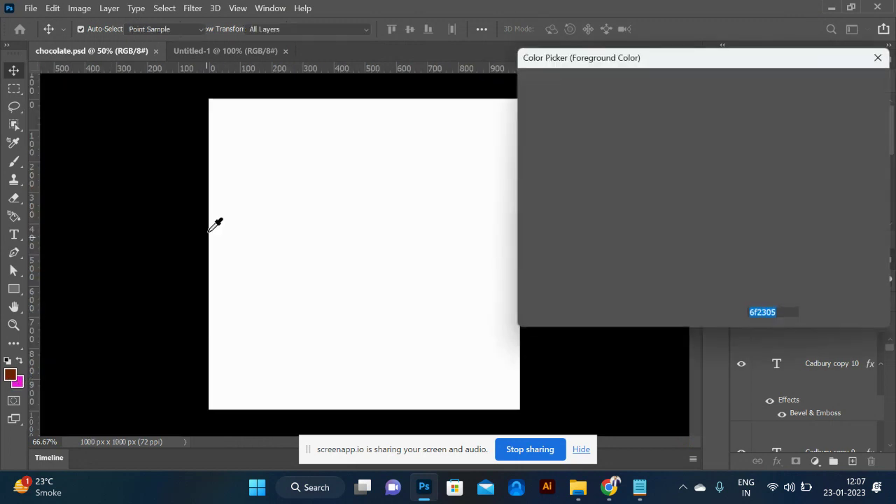
click(533, 112)
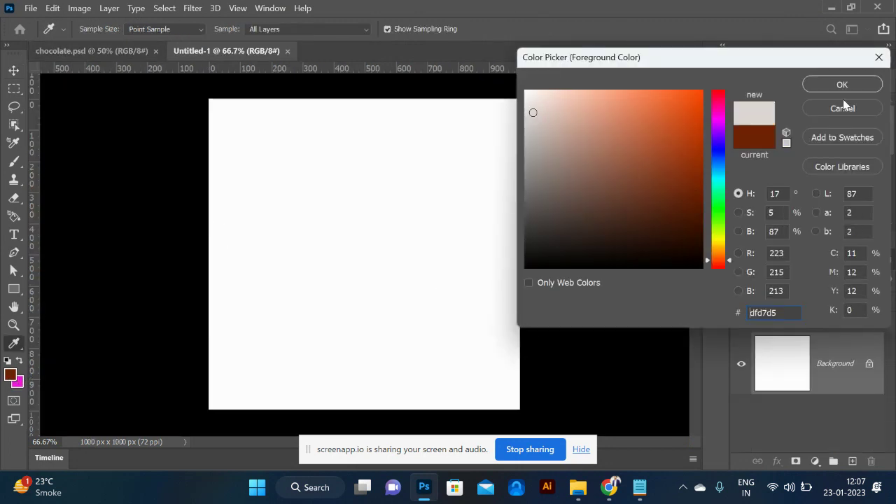
click(852, 89)
key(alt+BackSpace)
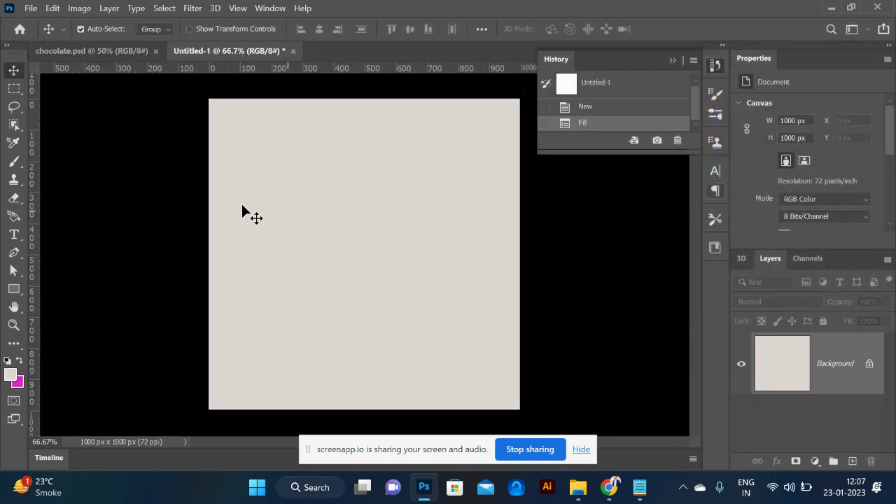
Step: Make an elliptical selection about 776 px wide and 505 px high and position it around the middle of the canvas
click(14, 91)
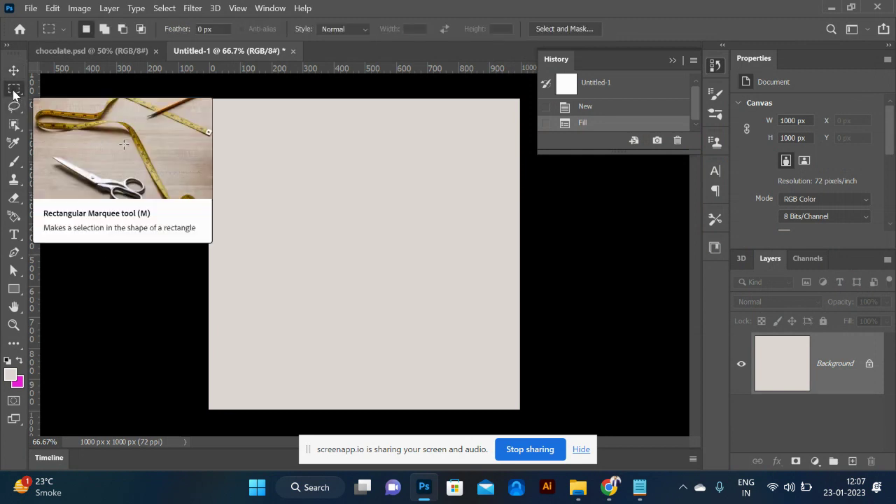
right_click(14, 93)
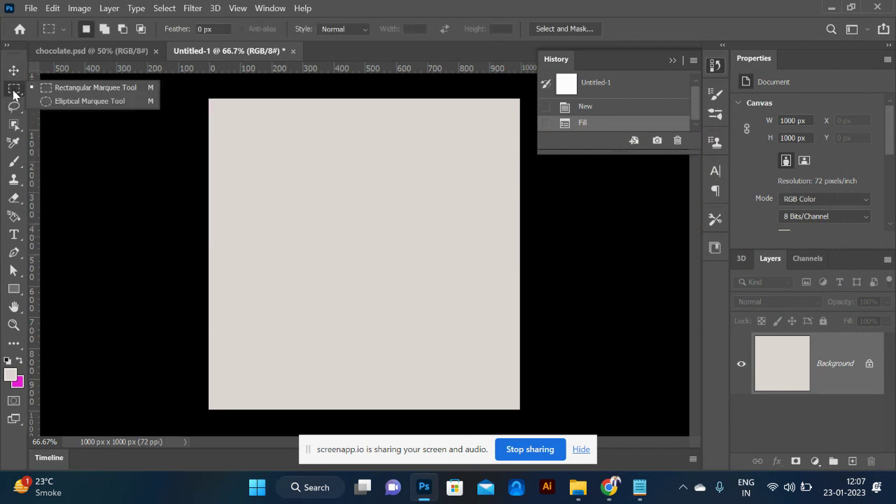
click(68, 102)
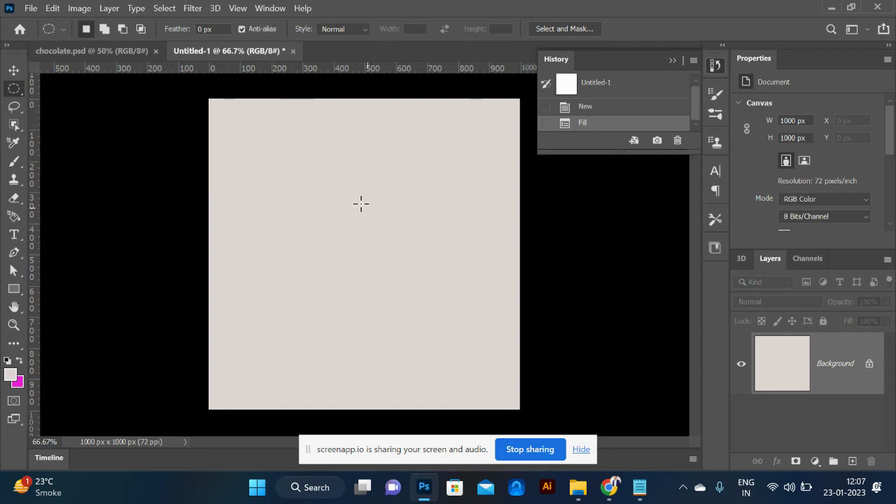
drag(252, 189, 492, 346)
drag(352, 264, 342, 243)
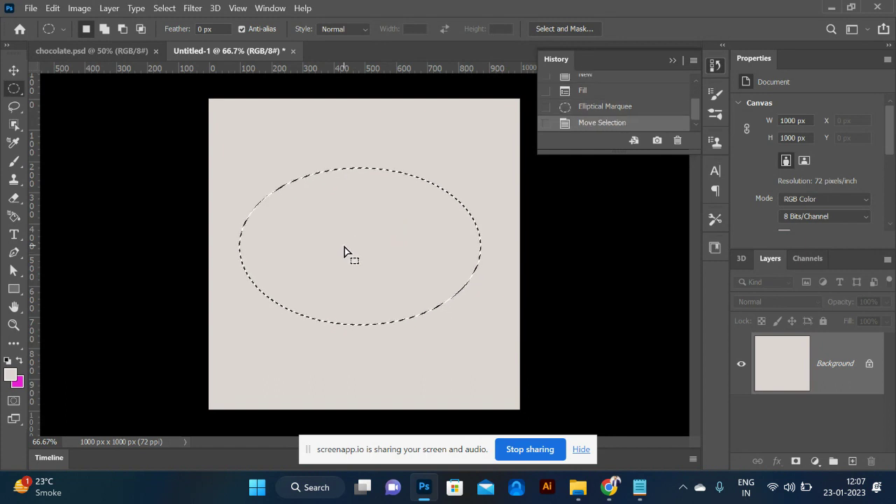
Step: Fill the elliptical selection with white #ffffff on a new layer and deselect it
click(11, 375)
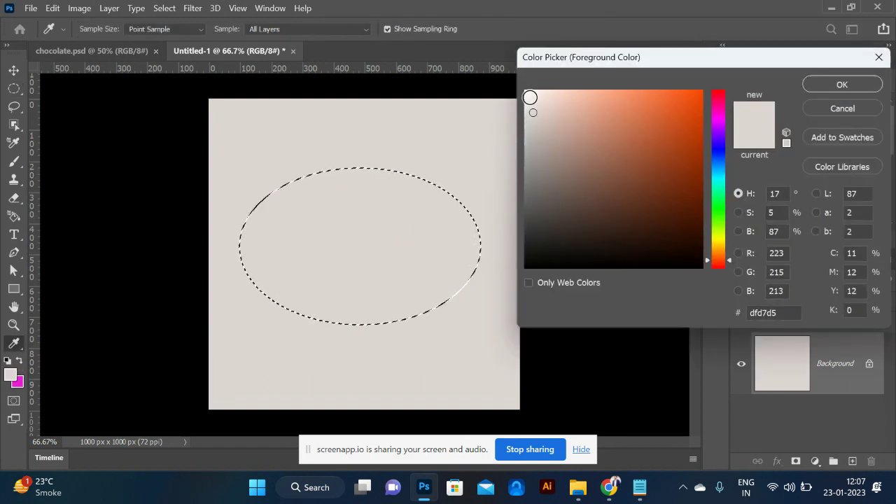
drag(530, 96, 524, 90)
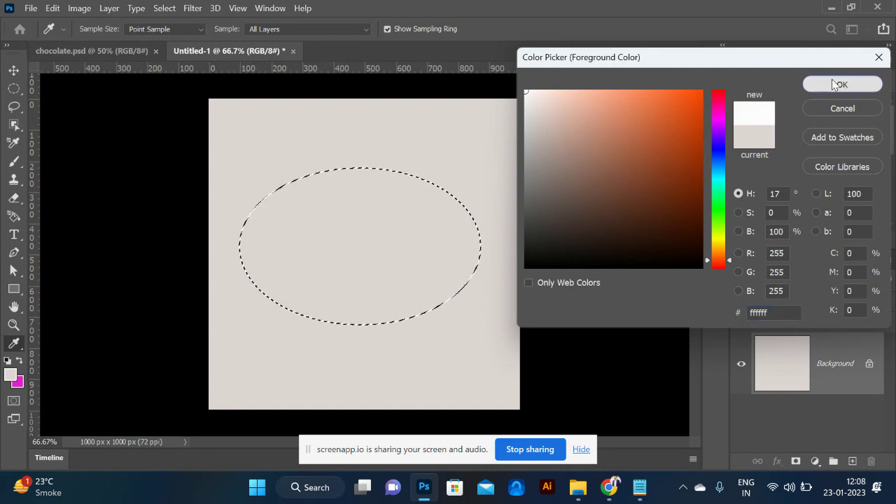
click(836, 82)
click(852, 461)
key(alt+BackSpace)
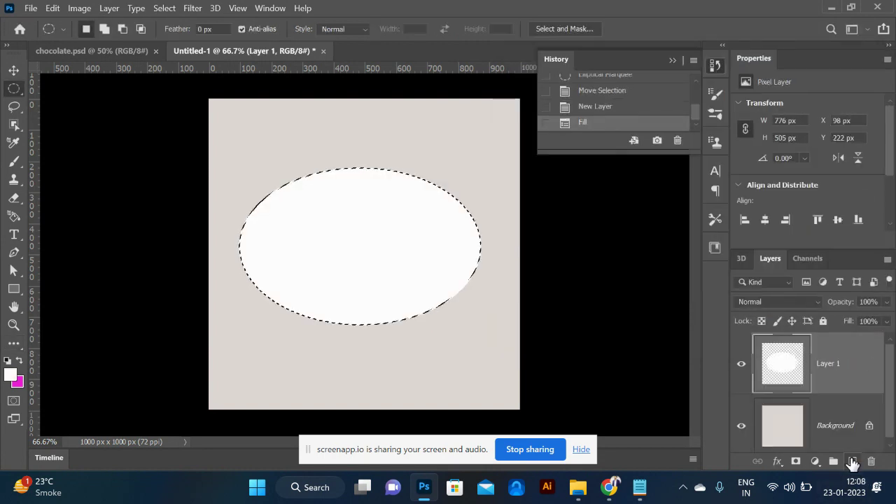
key(ctrl+d)
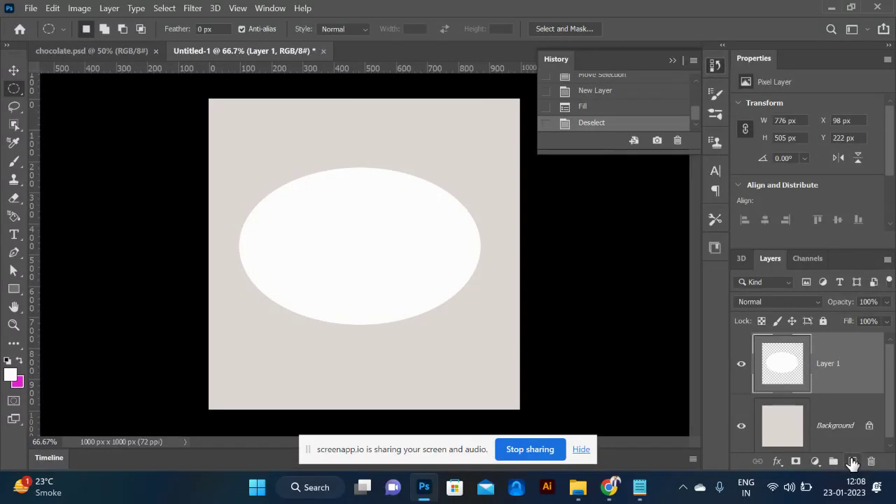
Step: Add a Bevel & Emboss effect to the white ellipse with the Inner Bevel style and a size of 70 px
click(779, 461)
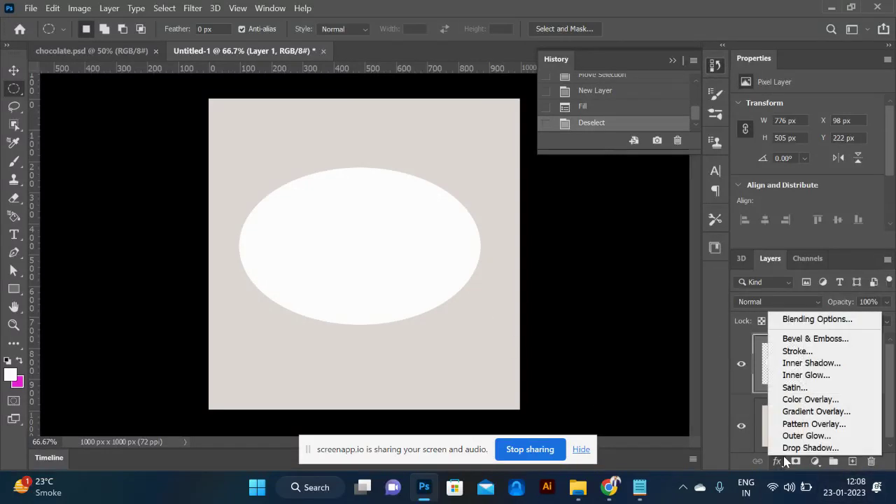
click(812, 340)
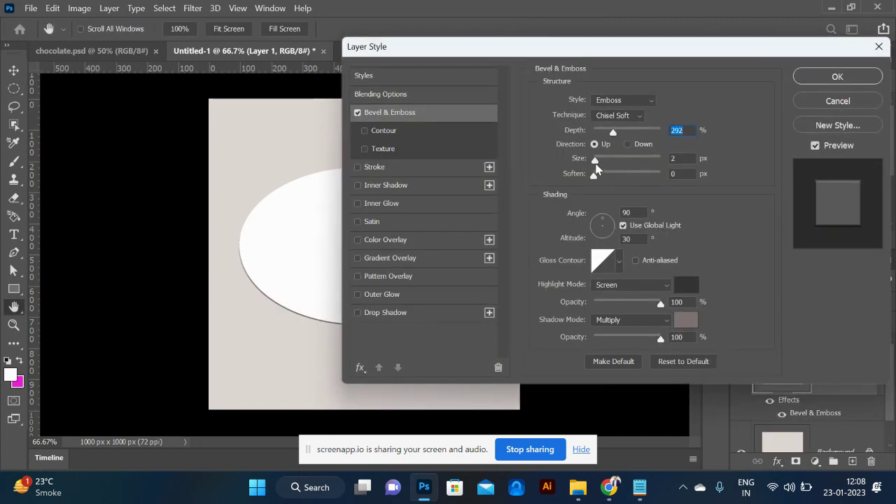
drag(595, 160, 617, 161)
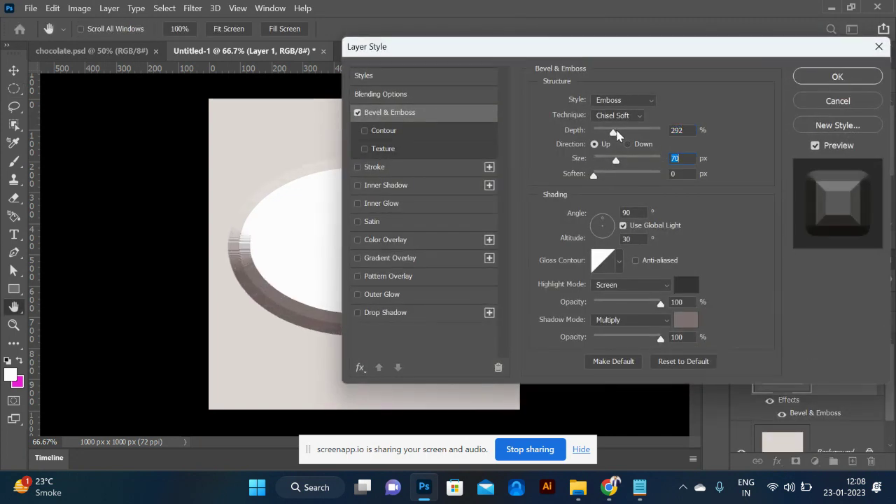
click(617, 104)
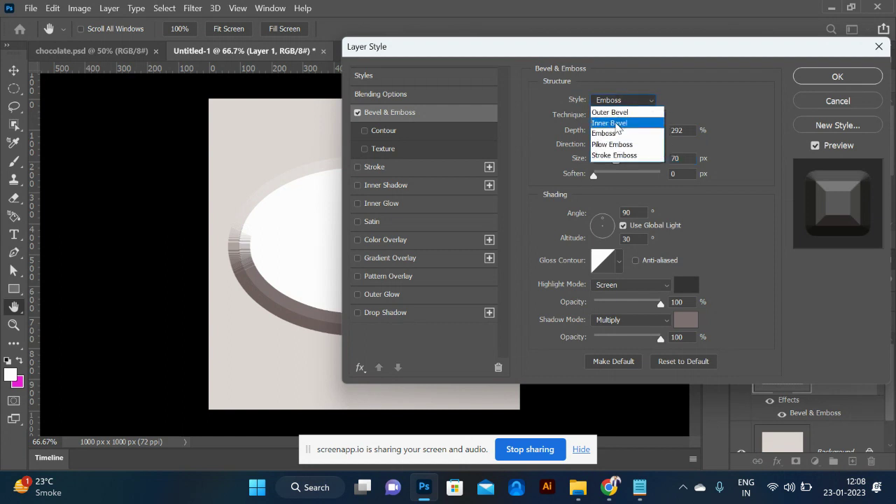
click(616, 123)
drag(516, 48, 689, 43)
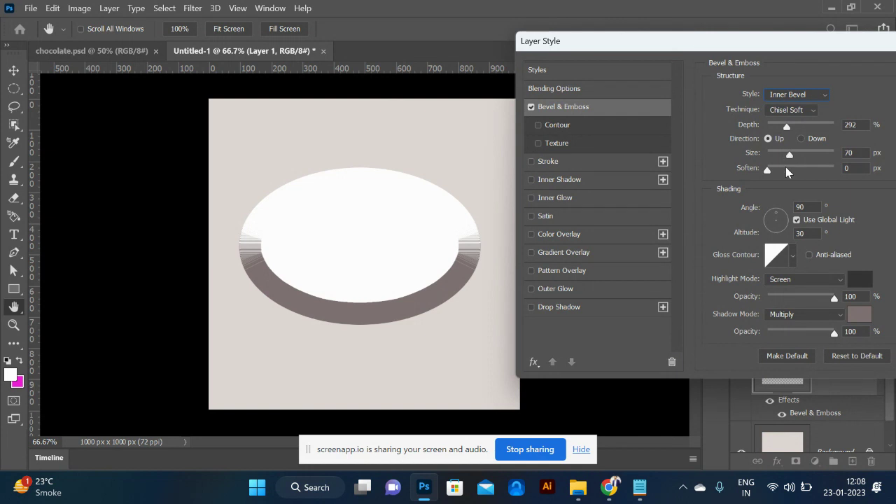
Step: Set the ellipse bevel's soften to 15 px, depth to 63% and size to 43 px
drag(767, 170, 819, 169)
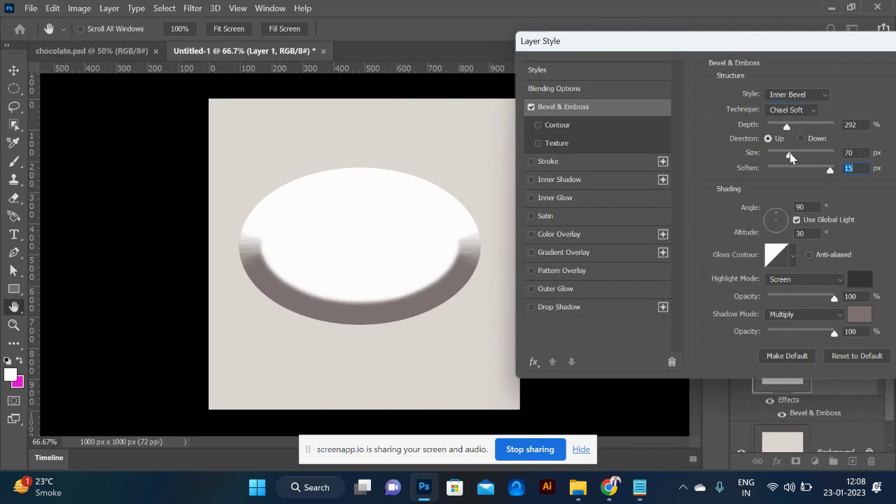
drag(786, 131, 773, 132)
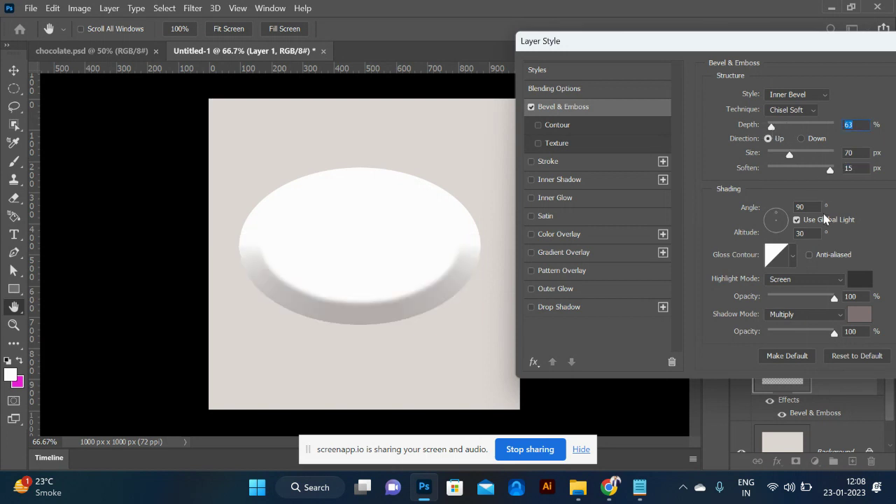
mouse_move(789, 155)
mouse_down()
mouse_move(806, 154)
mouse_move(785, 154)
mouse_up()
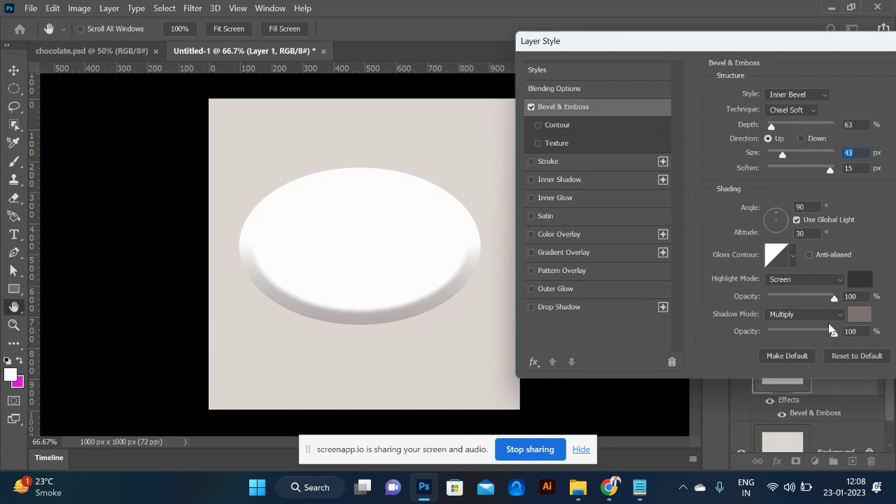
Step: Change the ellipse's bevel style to Emboss and set its size to 103 px
click(834, 297)
click(803, 96)
click(798, 128)
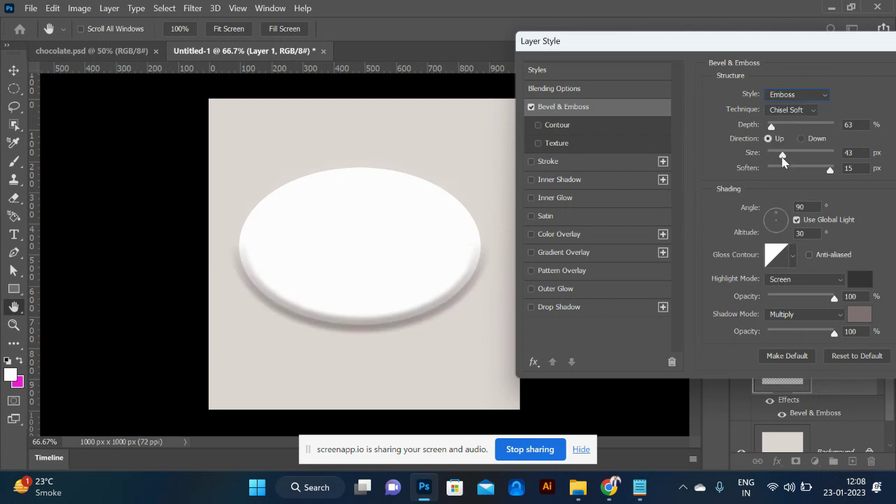
drag(783, 157, 799, 155)
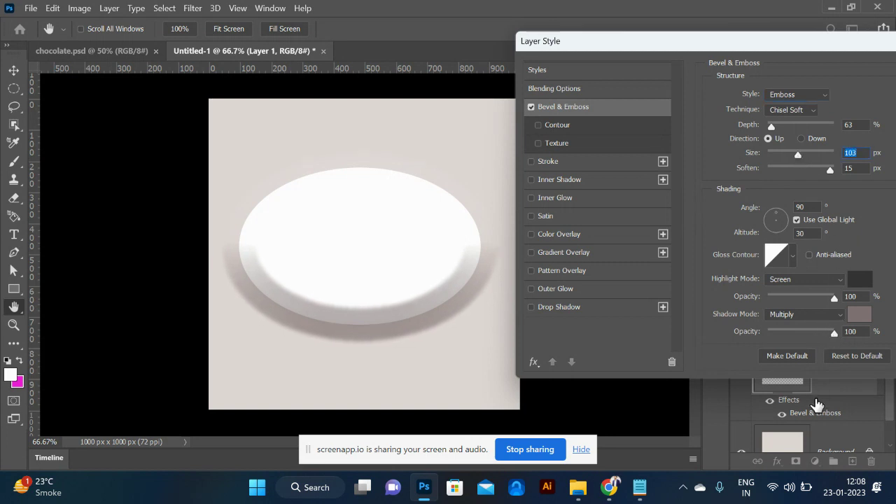
Step: Apply the Emboss bevel settings to the white ellipse
drag(735, 42, 469, 19)
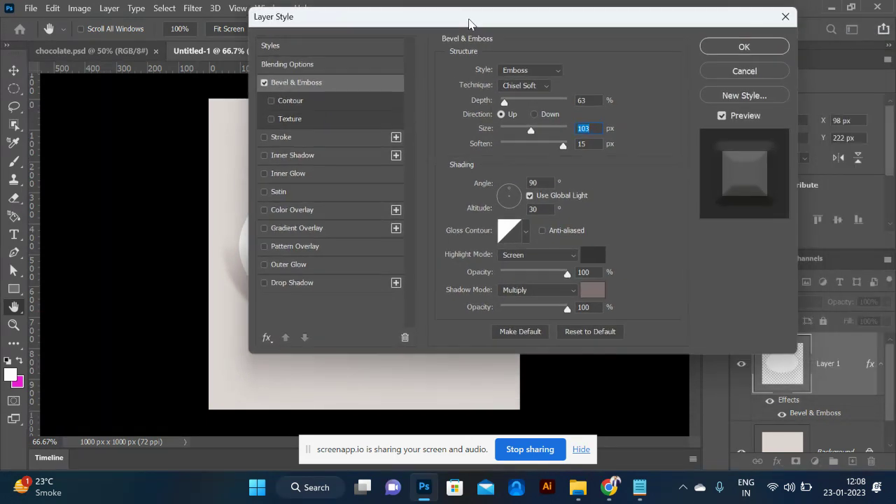
click(721, 47)
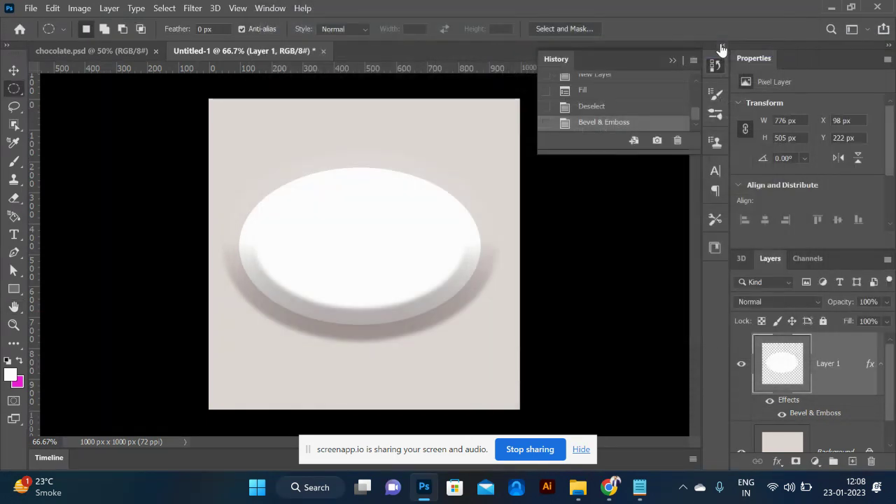
key(ctrl+plus)
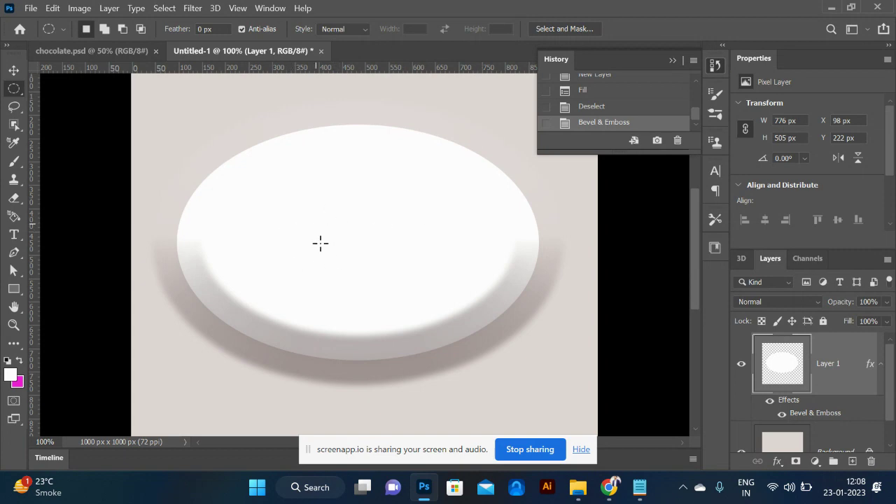
Step: Switch to the Chrome browser and search the web for "dove png"
key(alt+Tab)
key(alt+Tab)
key(alt+Tab)
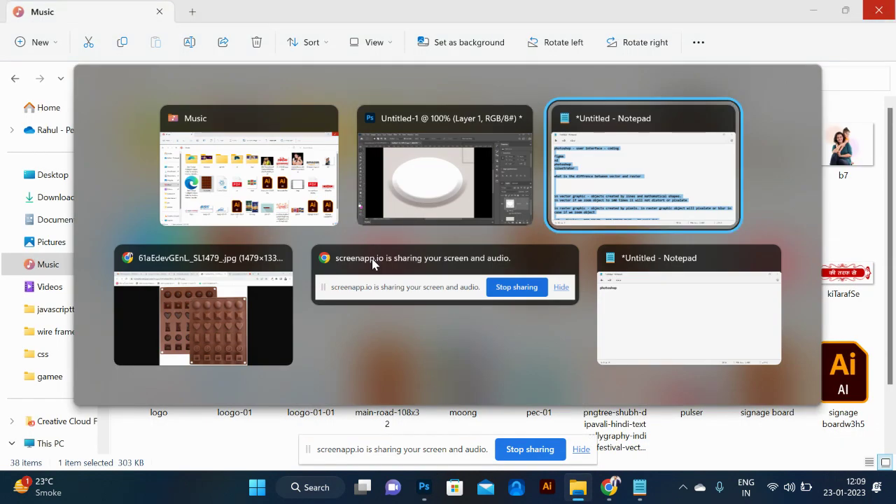
key(alt+Tab)
click(455, 39)
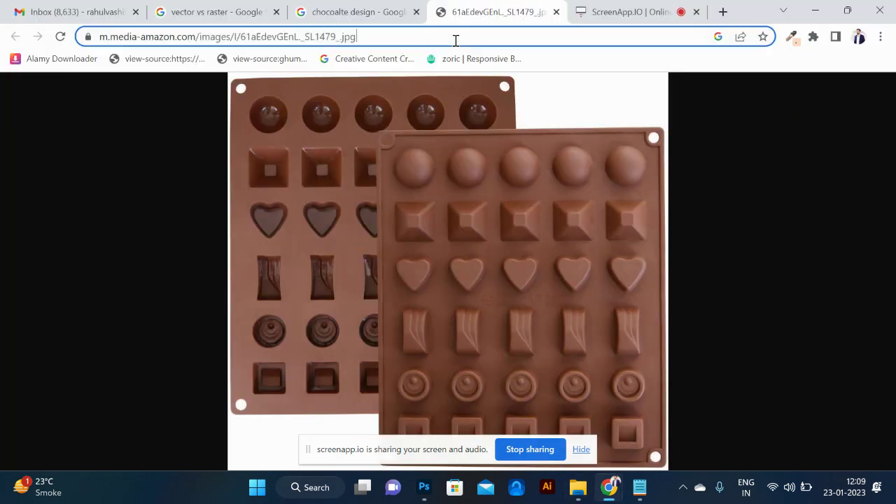
text(dove )
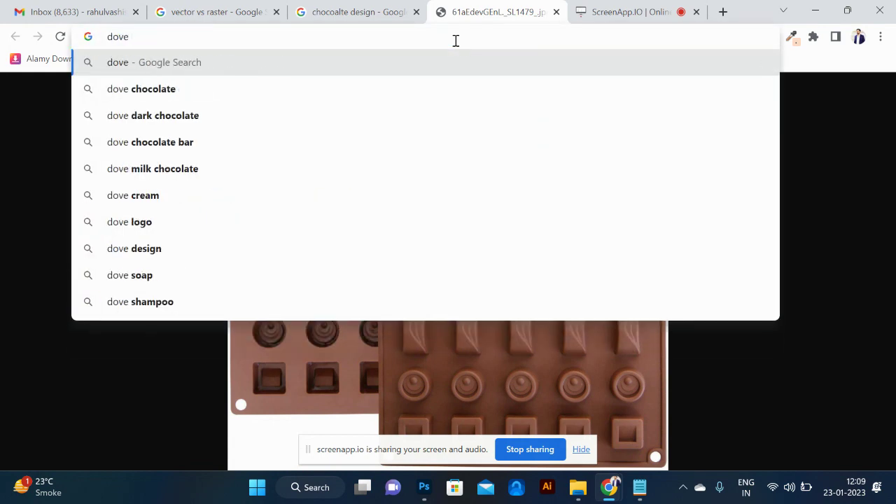
text(png)
key(Return)
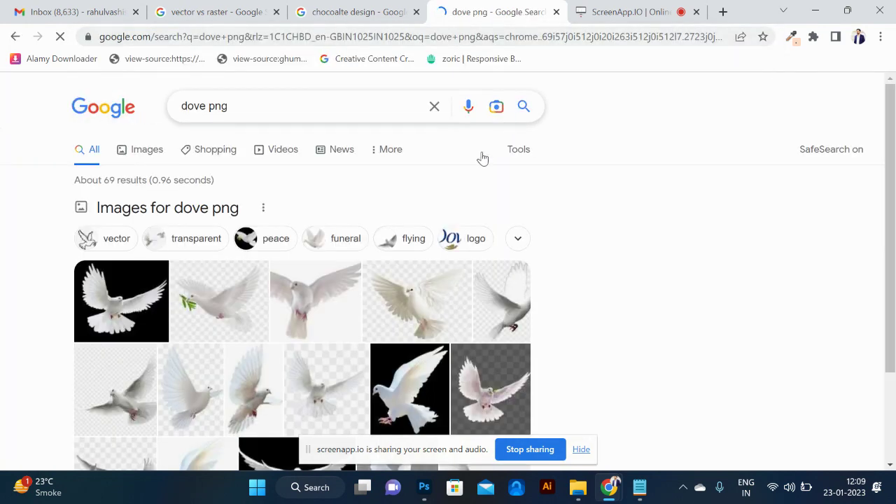
Step: Refine the search to "dove logo png" and show only image results
click(242, 109)
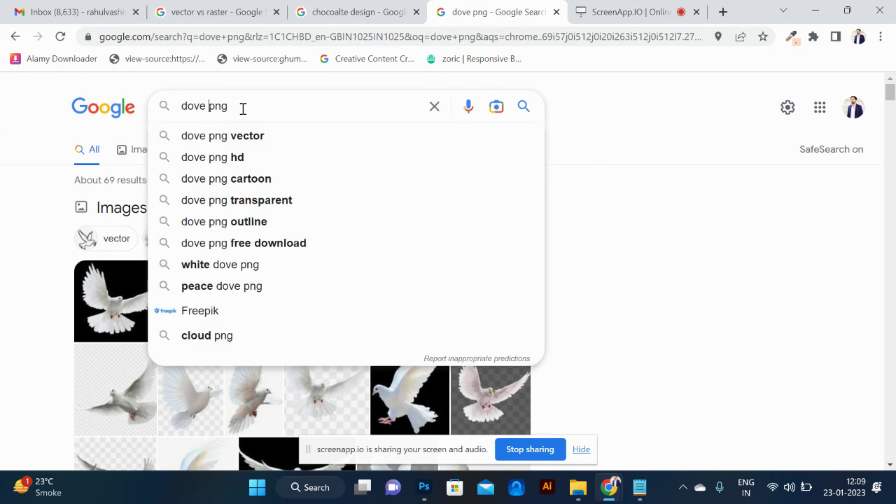
text(logo)
key(Return)
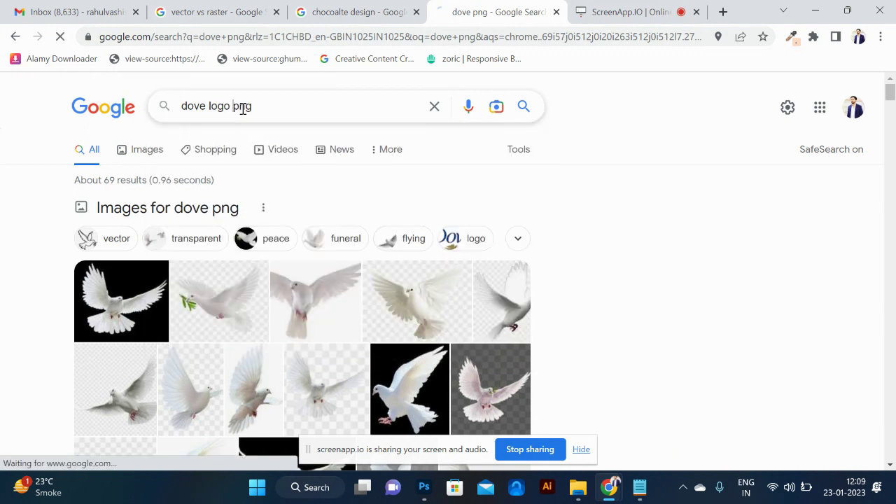
scroll(324, 231, down, 1)
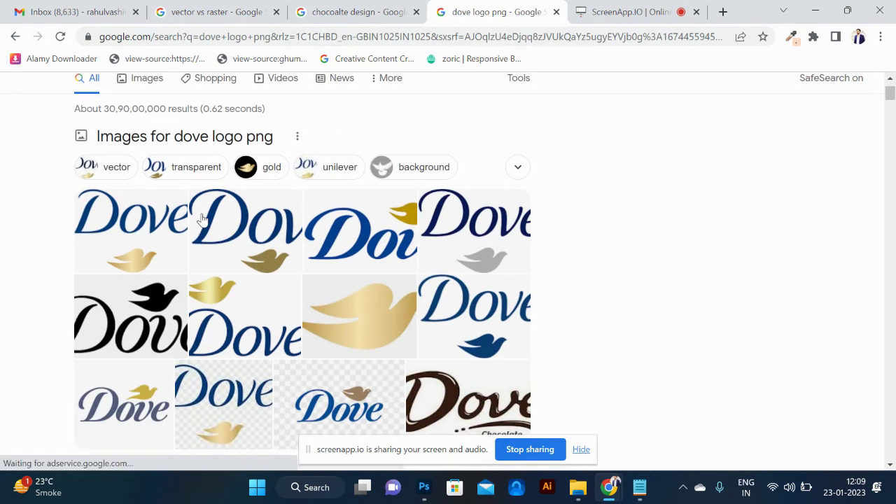
scroll(175, 170, up, 1)
click(147, 149)
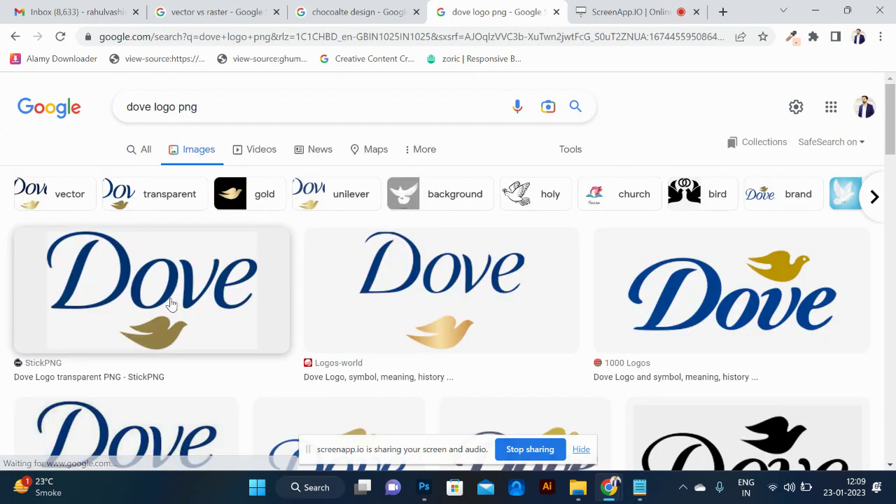
Step: Filter the Dove logo image results by the Transparent colour option
click(574, 150)
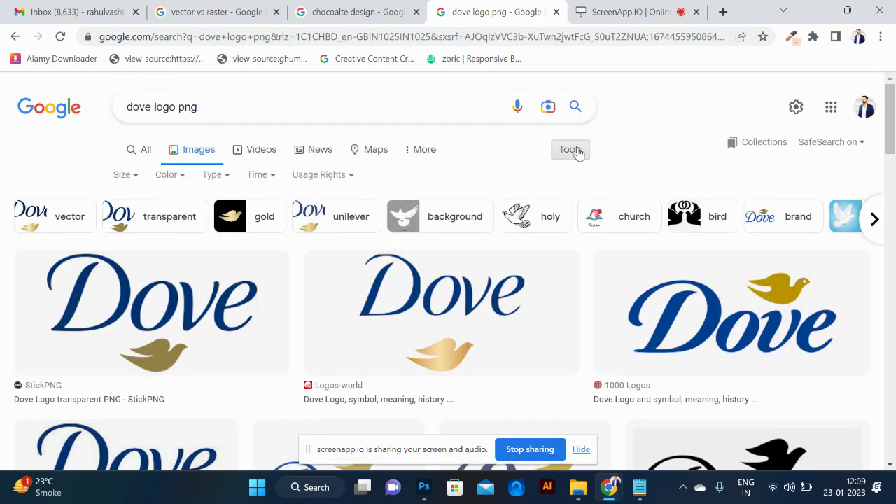
click(171, 175)
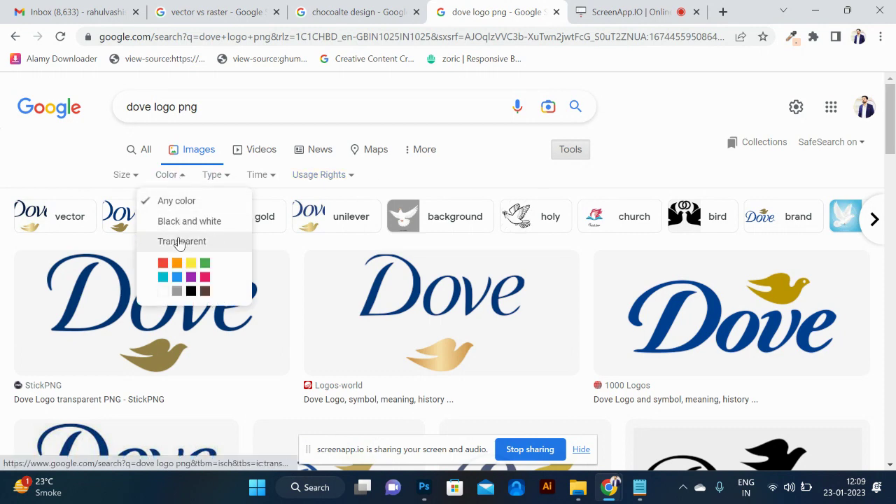
click(180, 242)
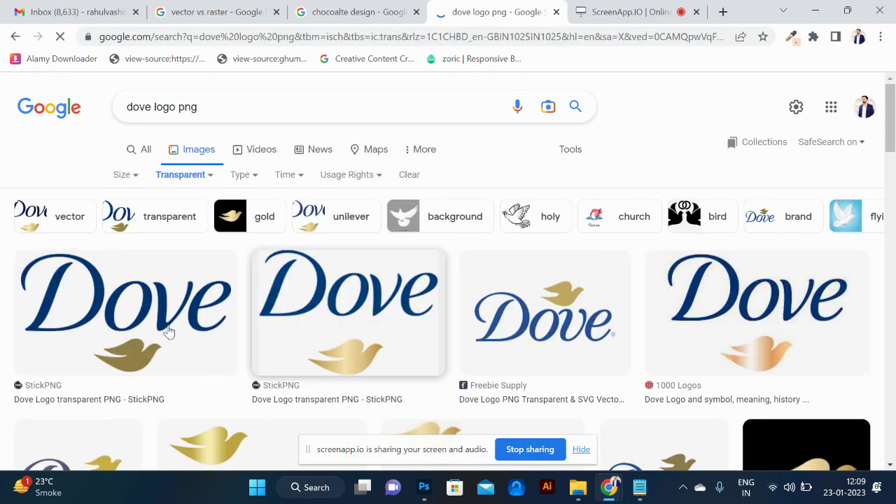
Step: Save the blue Dove logo from StickPNG as a PNG image under its suggested file name
click(159, 328)
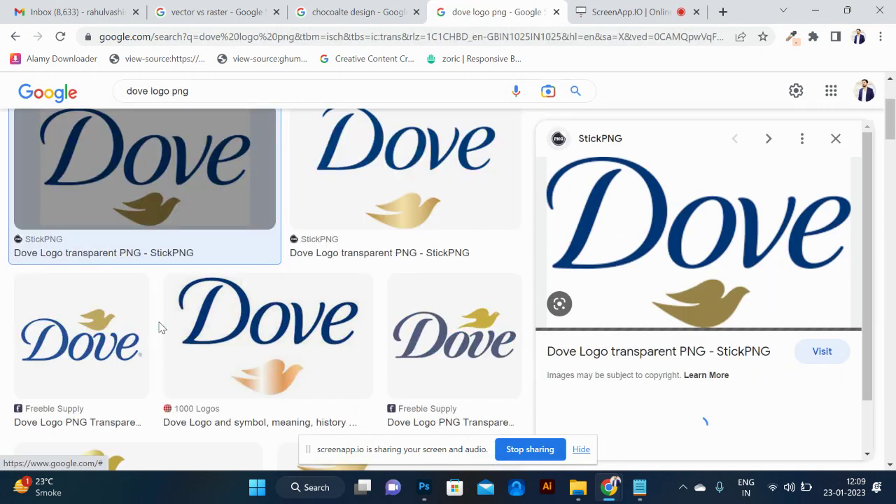
right_click(712, 256)
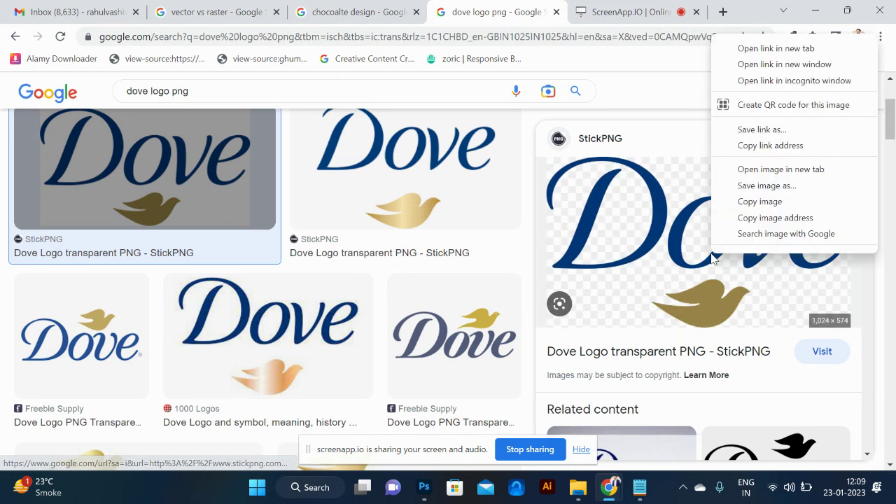
click(767, 185)
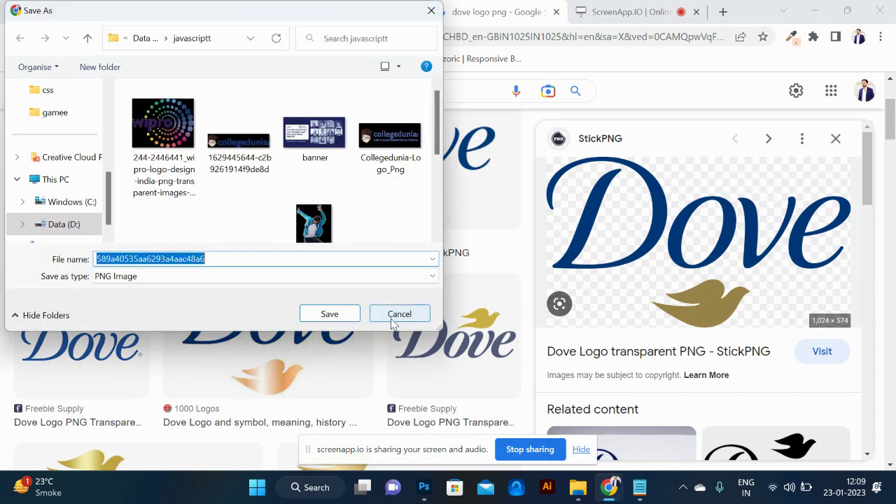
click(352, 314)
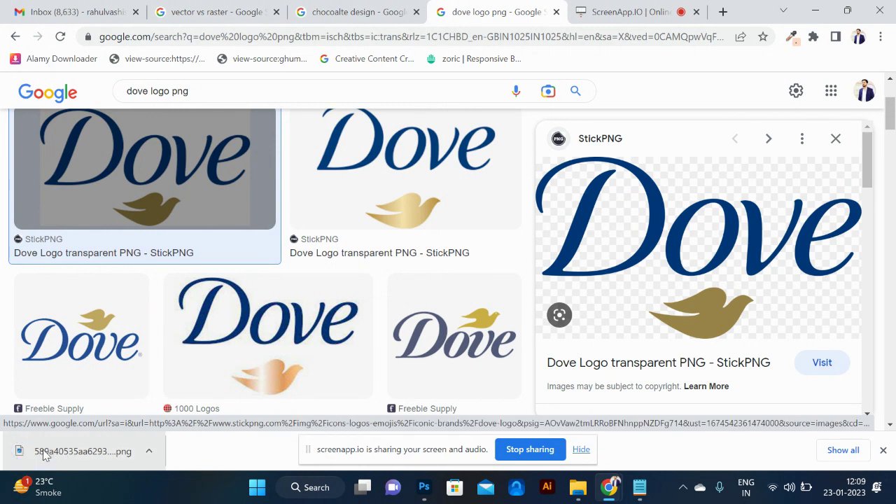
Step: Place the downloaded Dove logo PNG into the Untitled-1 document in Photoshop
drag(42, 454, 350, 236)
key(alt+Tab)
key(alt+Tab)
key(alt+Tab)
key(Tab)
key(Tab)
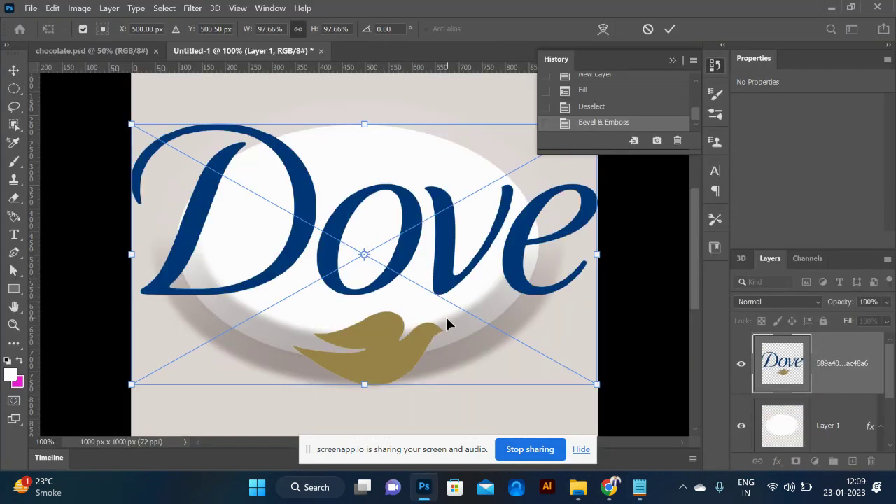
Step: Scale the placed Dove logo to about 310 × 173 px and centre it on the white ellipse at about X 329, Y 375 px
drag(594, 386, 437, 291)
key(Return)
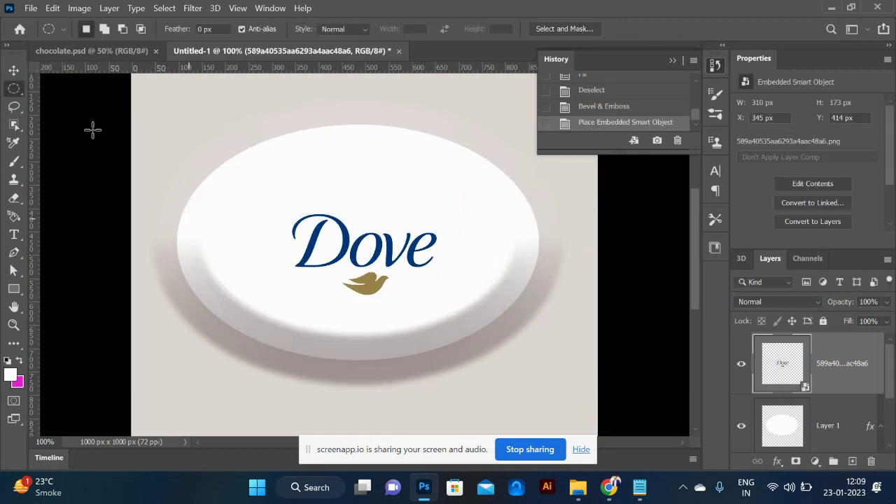
click(13, 70)
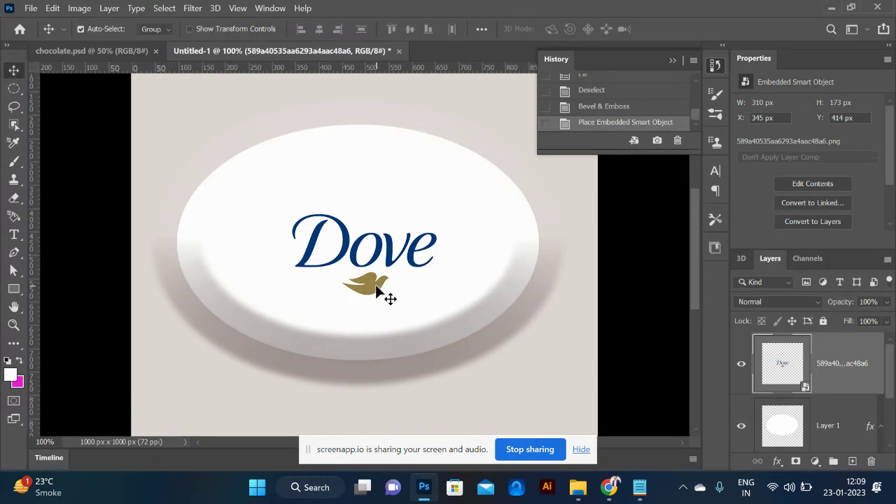
drag(376, 287, 368, 269)
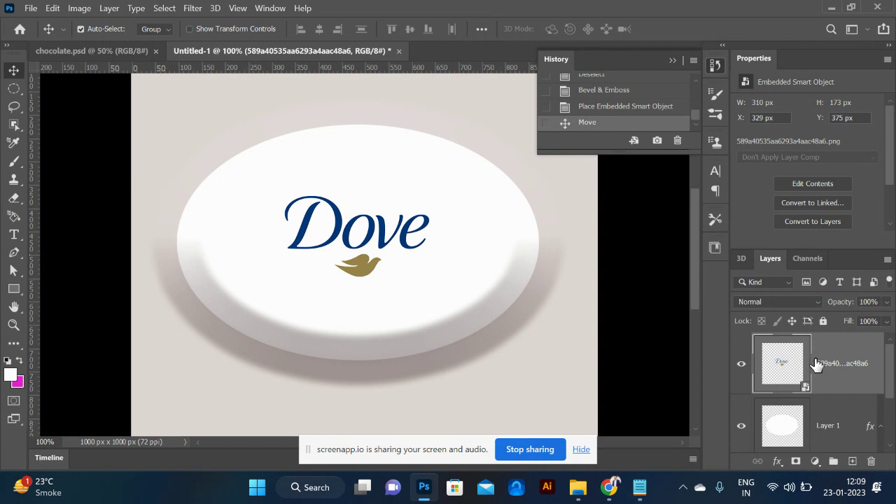
Step: Load the Dove logo's outline as a selection and hide the logo layer
ctrl+click(782, 369)
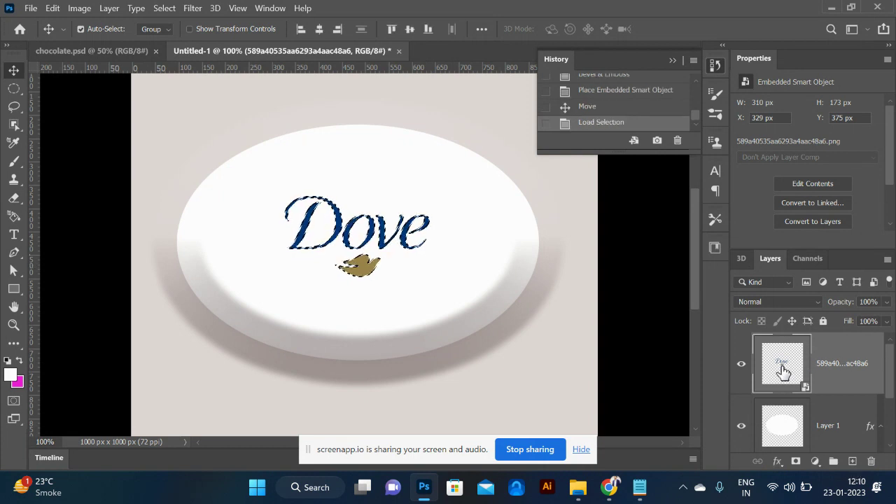
key(ctrl+d)
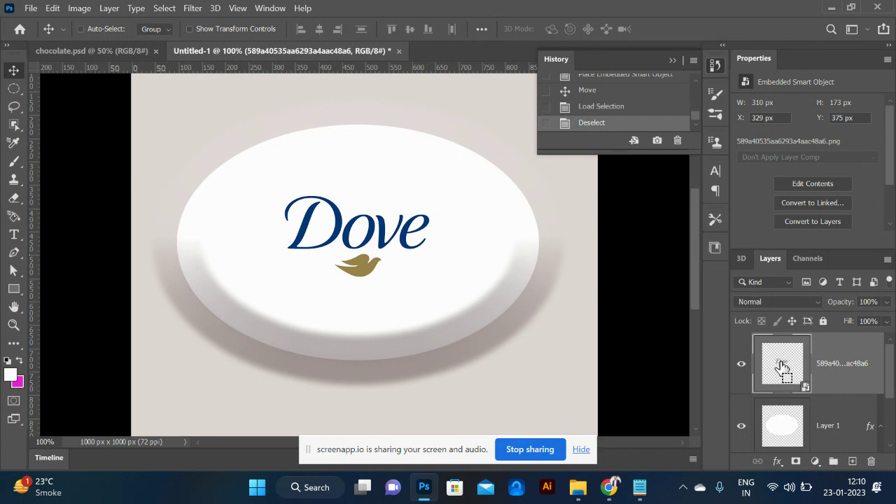
ctrl+click(781, 370)
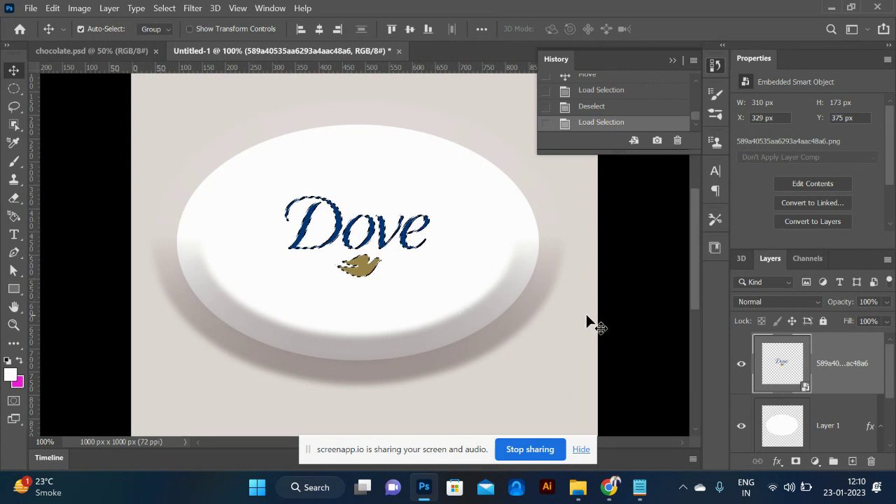
click(743, 366)
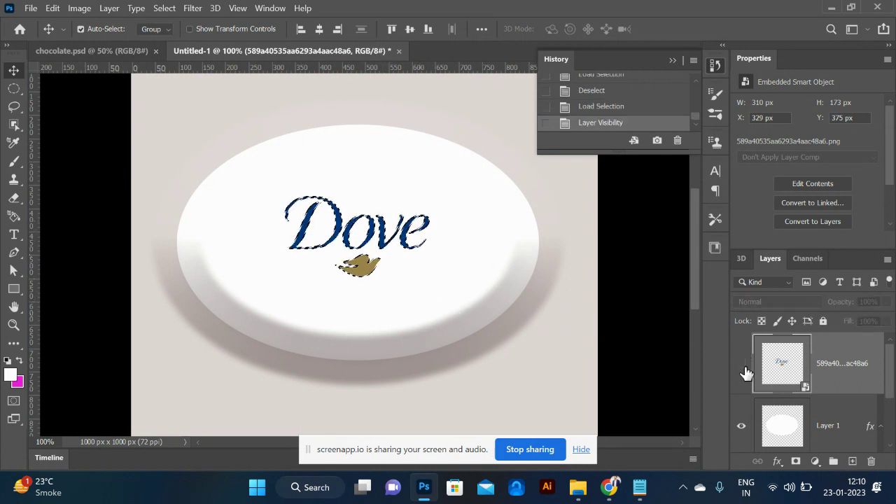
Step: Fill the logo-shaped selection with white on a new layer and deselect it
click(852, 461)
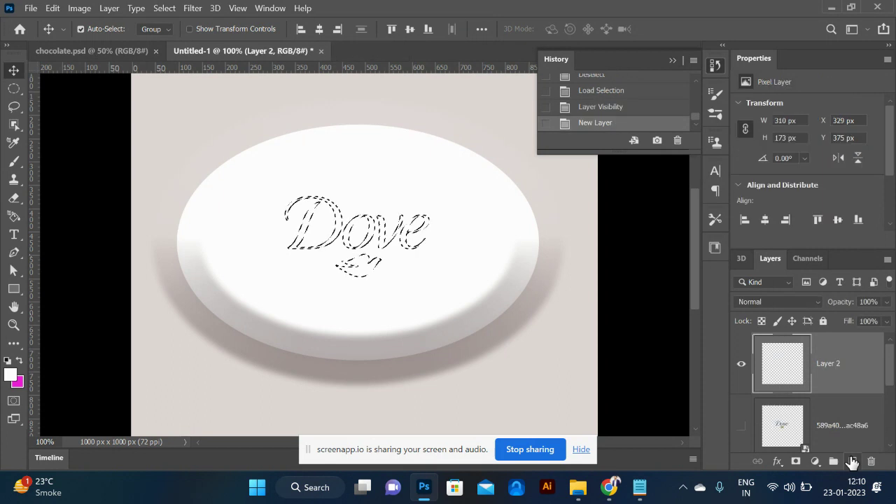
key(alt+BackSpace)
key(ctrl+d)
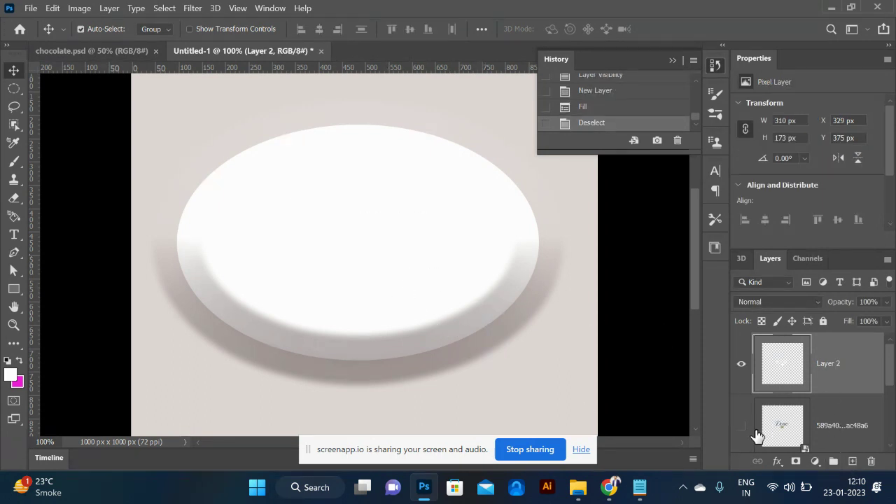
Step: Add a Bevel & Emboss effect to the white Dove lettering with the Emboss style, 9 px size and 5 px soften
click(778, 462)
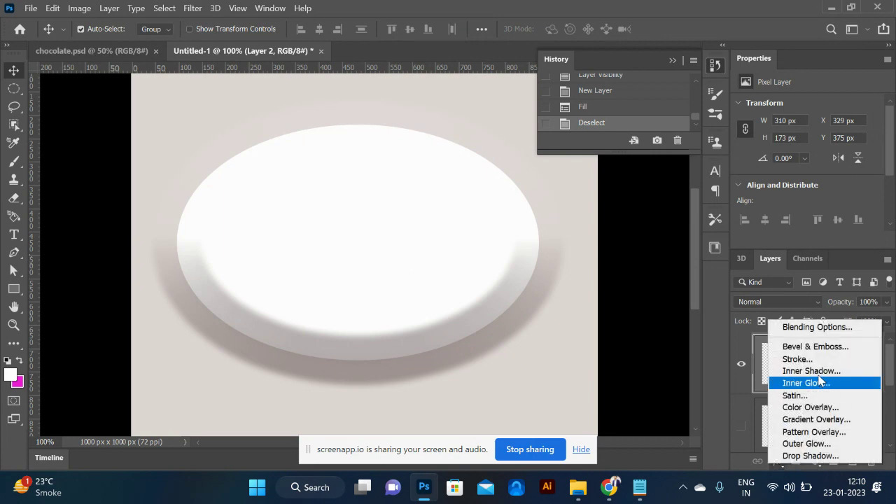
click(820, 348)
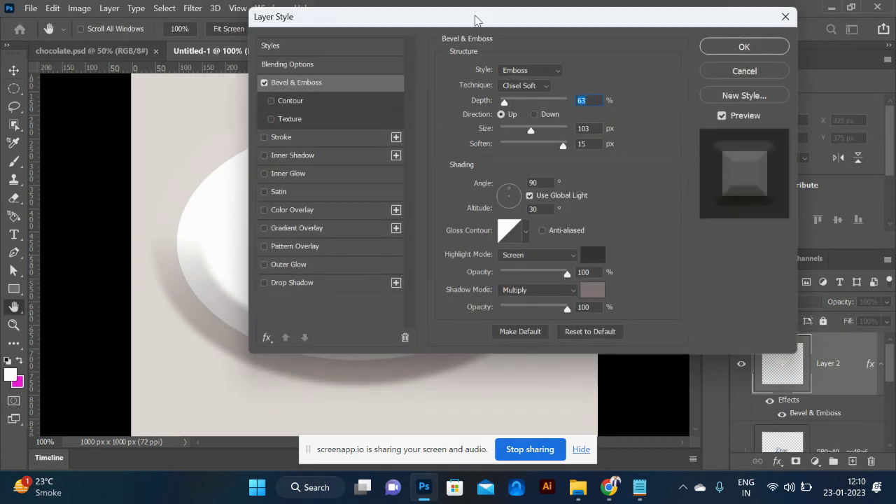
drag(475, 20, 732, 34)
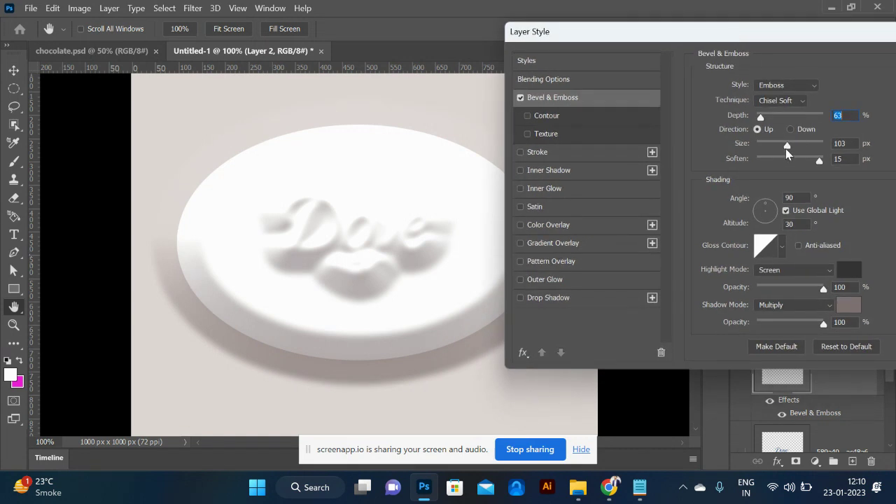
drag(787, 149, 777, 166)
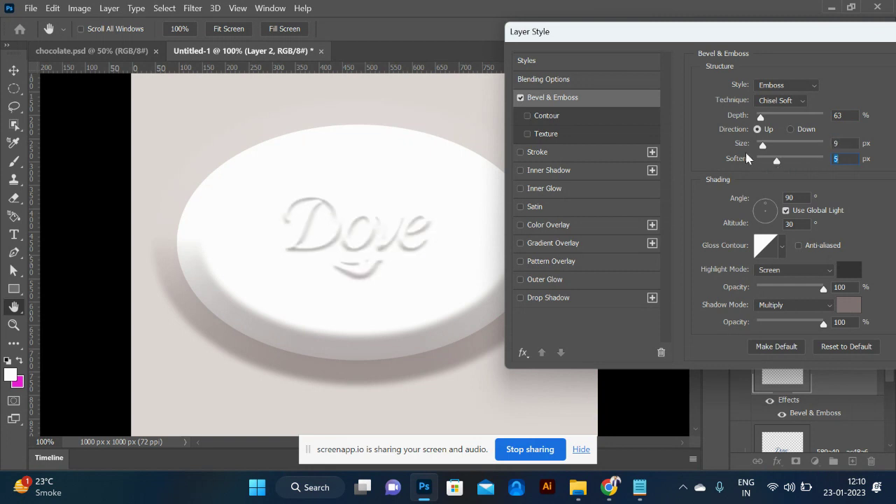
drag(760, 115, 762, 119)
Step: Add a Multiply drop shadow to the Dove lettering with 28% opacity, a 140° angle, 7 px distance and 7 px size
click(598, 301)
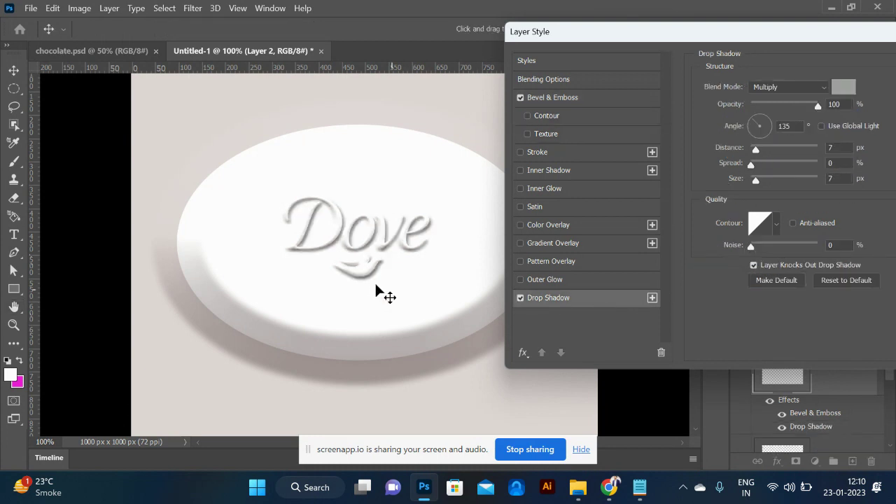
drag(364, 281, 364, 276)
drag(818, 104, 776, 111)
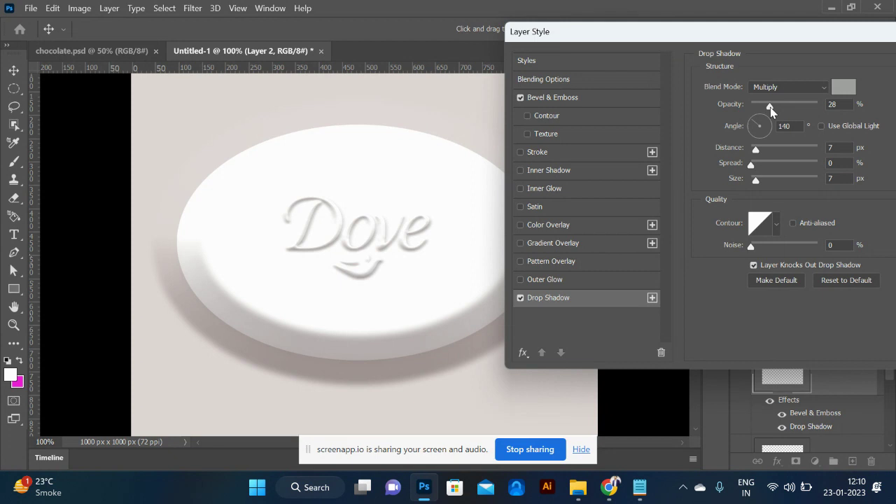
drag(794, 35, 497, 42)
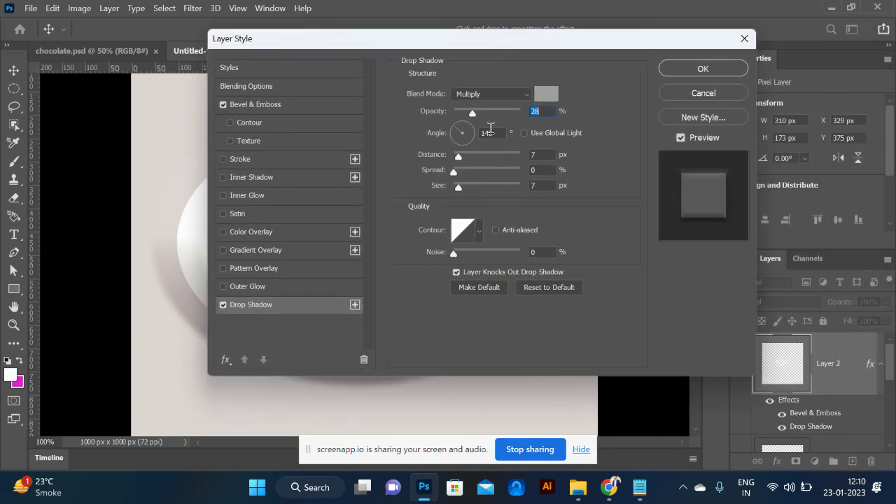
drag(462, 47, 670, 41)
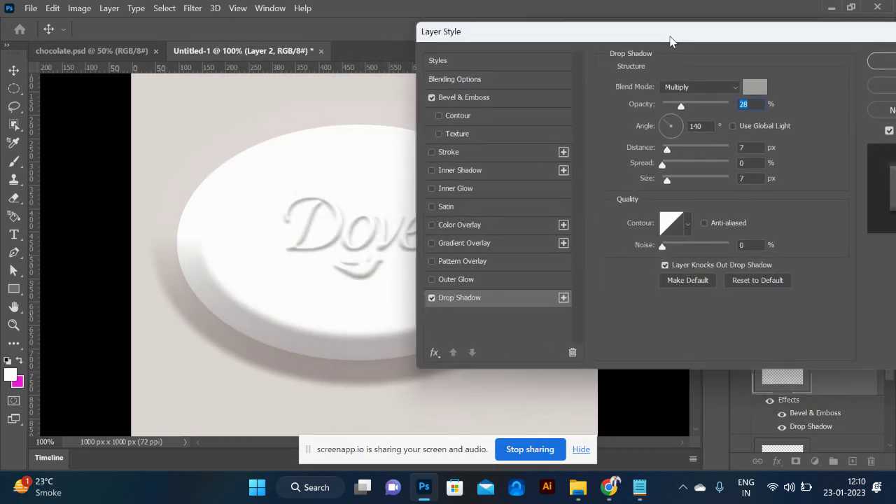
Step: Try the Pillow Emboss and Inner Bevel styles for the Dove lettering's Bevel & Emboss effect
click(469, 102)
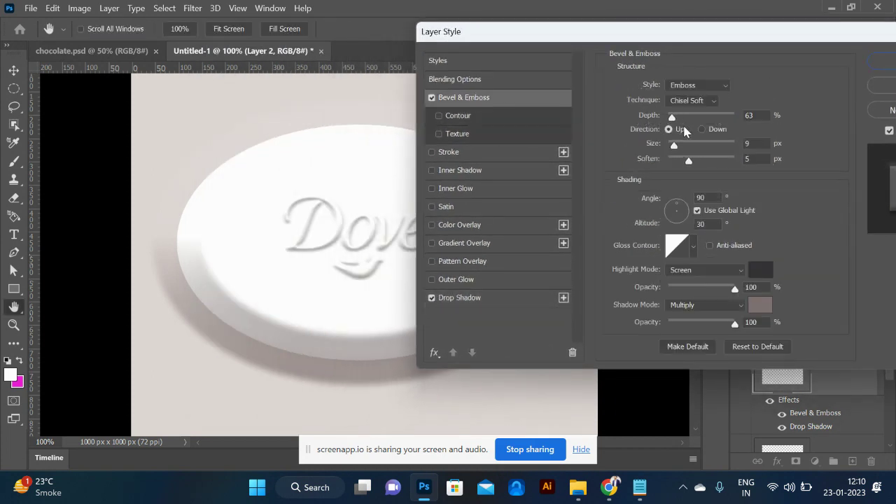
click(696, 84)
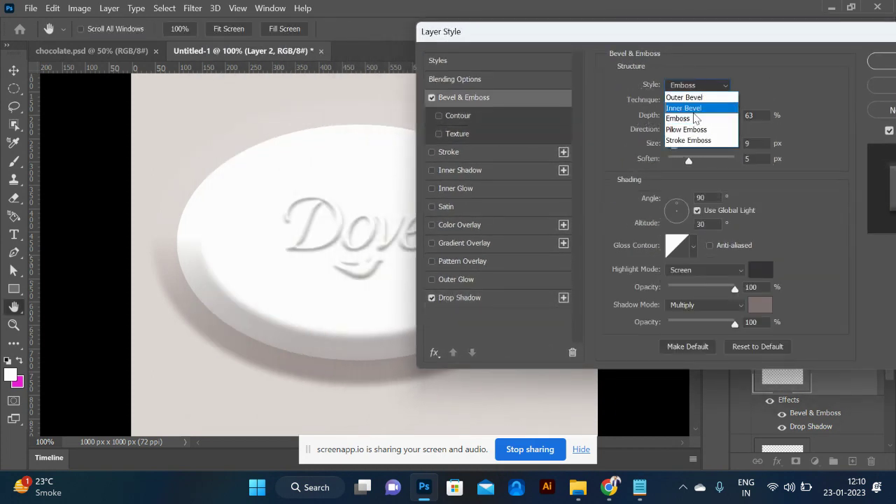
click(697, 130)
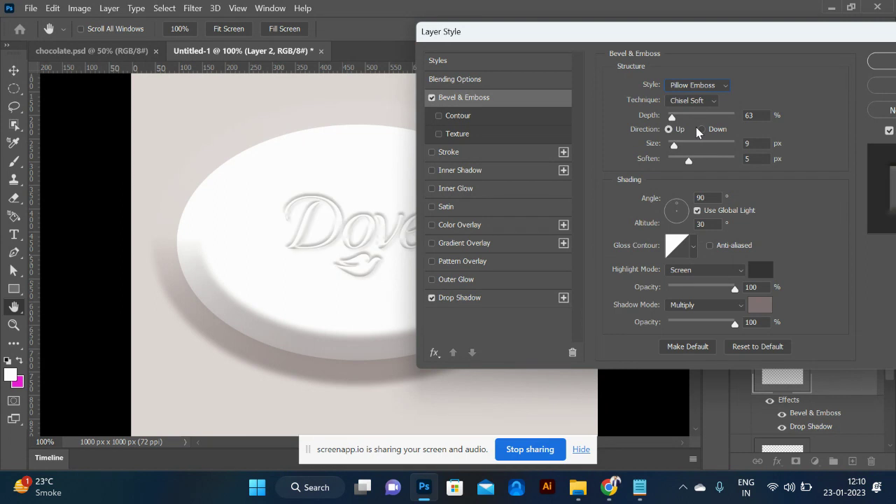
click(702, 87)
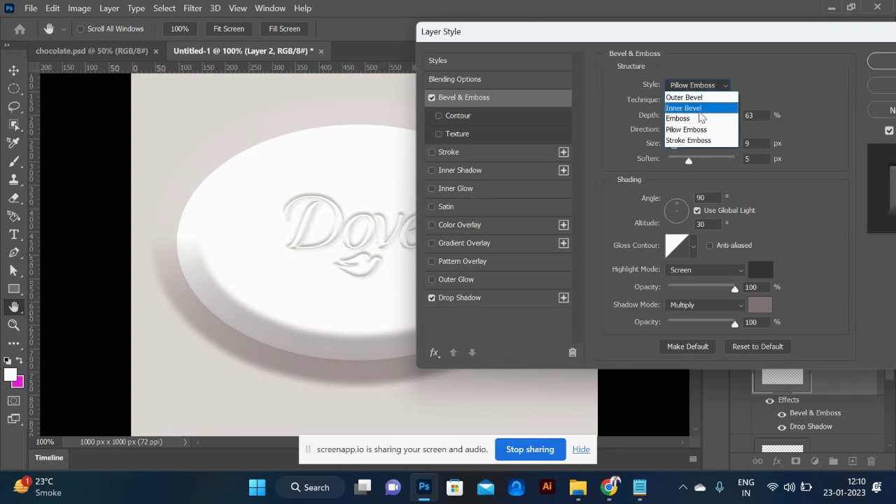
click(699, 111)
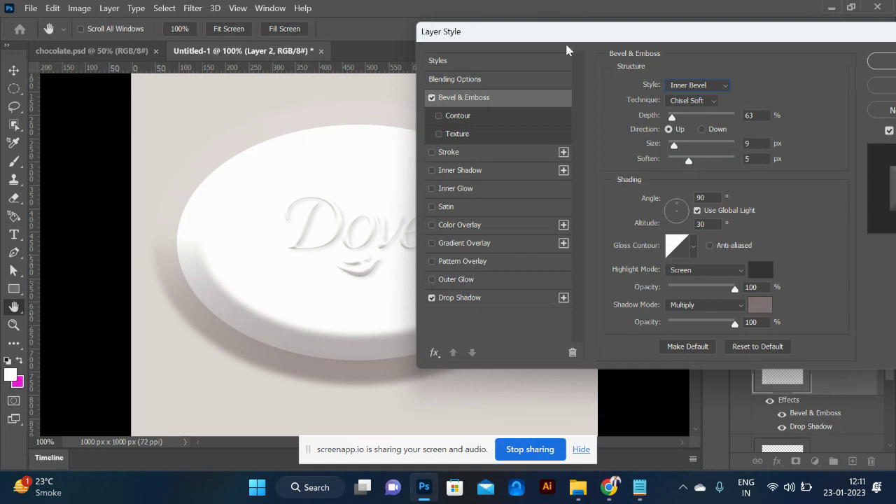
drag(532, 36, 427, 53)
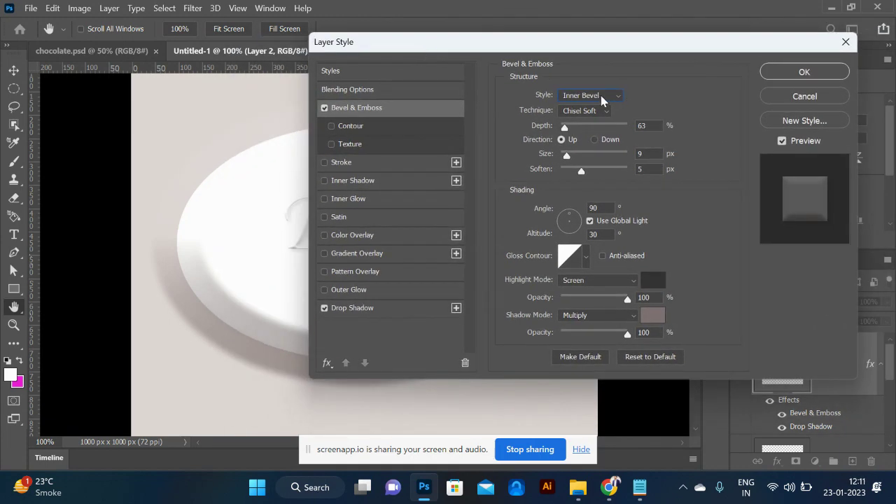
Step: Set the Dove lettering's bevel style to Emboss and apply the layer effects
click(601, 100)
click(591, 124)
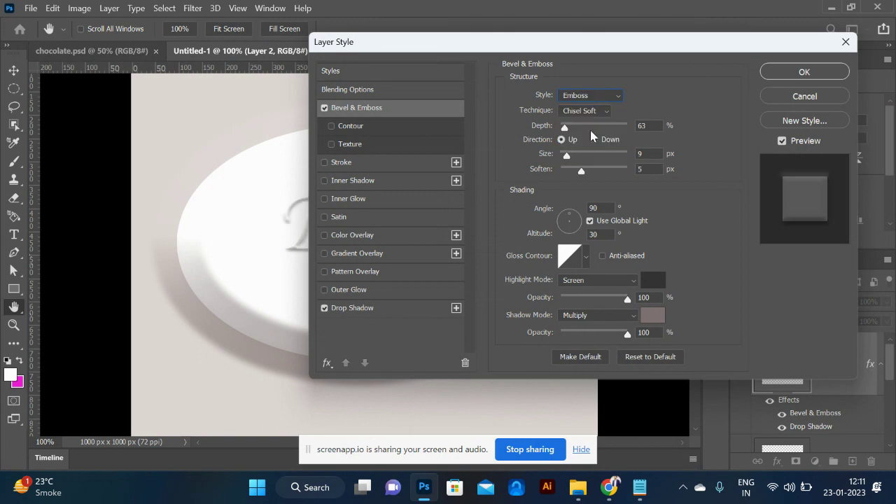
drag(515, 40, 399, 61)
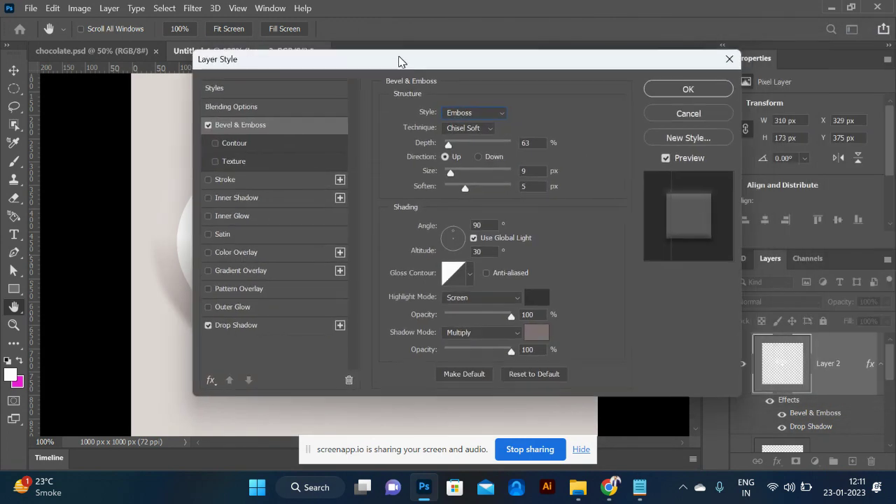
click(665, 89)
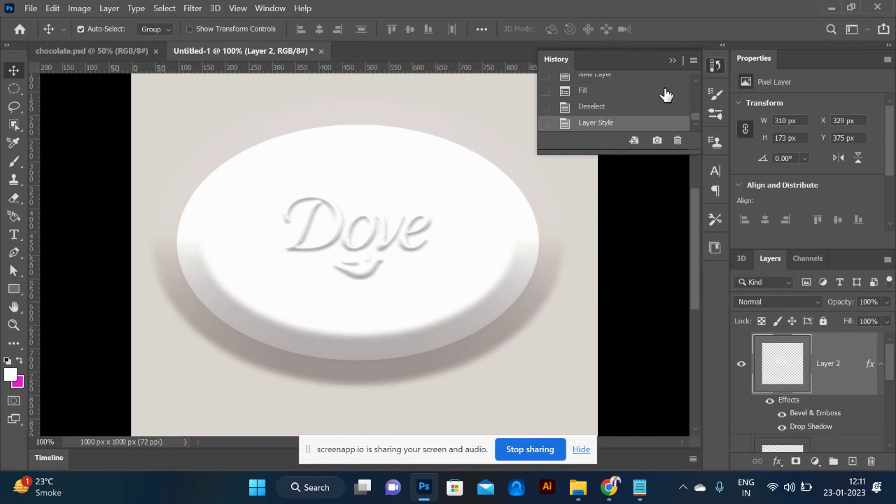
Step: Save the document on the computer as a Photoshop file named soap in the Music folder, with Maximize Compatibility on
key(ctrl+s)
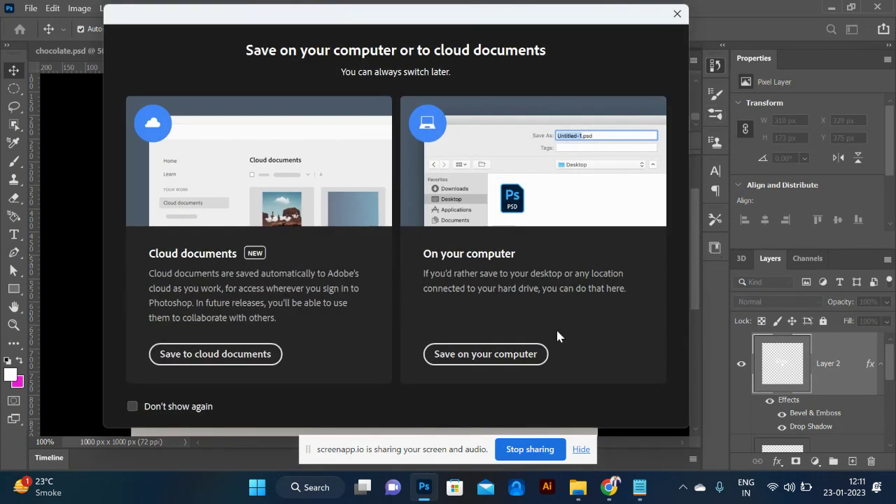
click(498, 357)
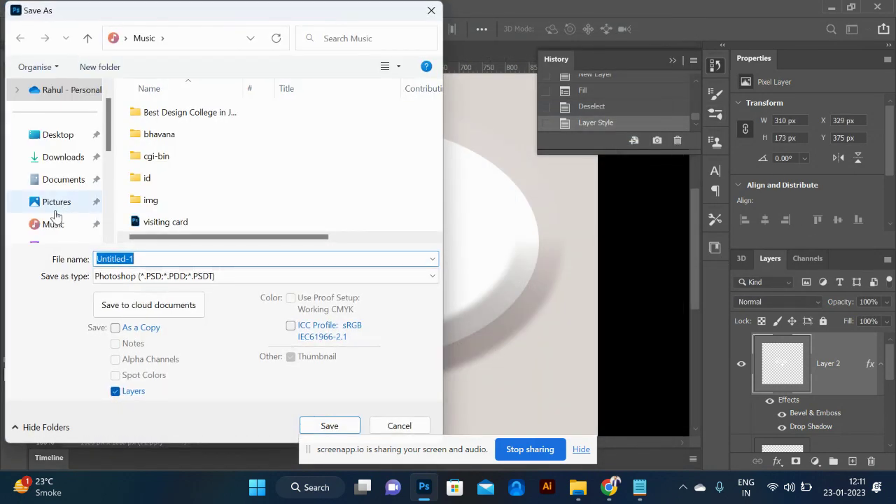
click(63, 228)
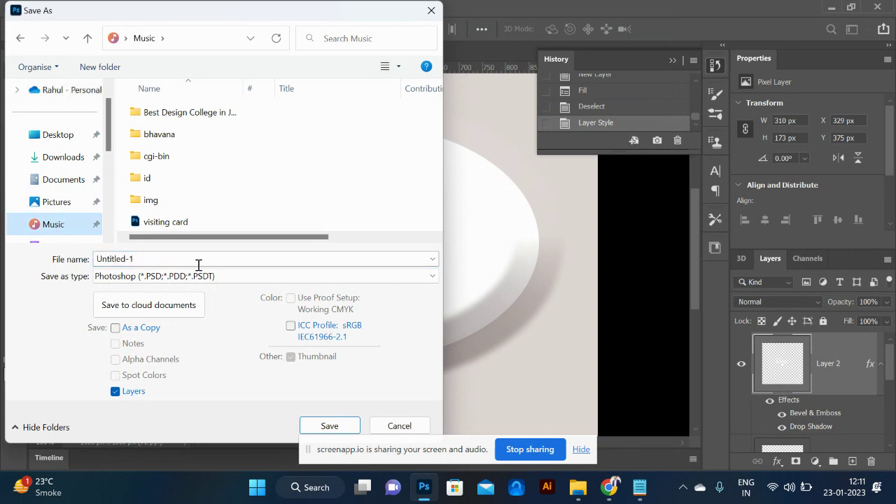
click(198, 264)
text(soap)
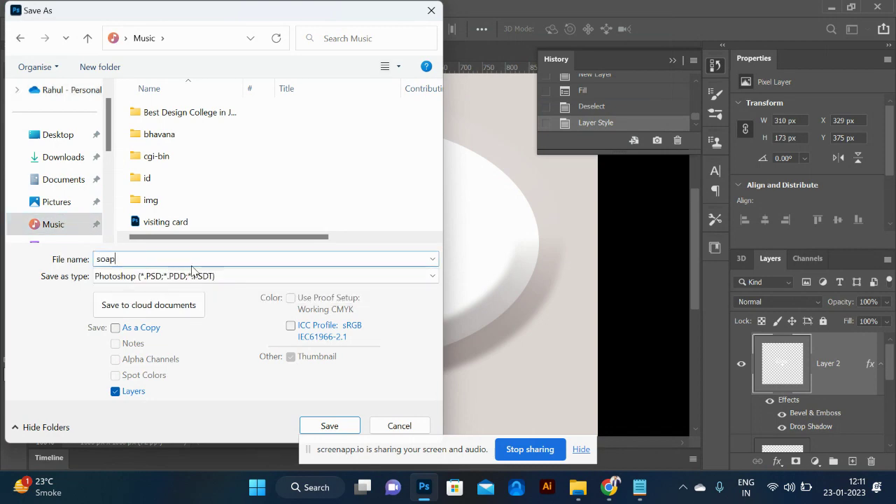
key(Return)
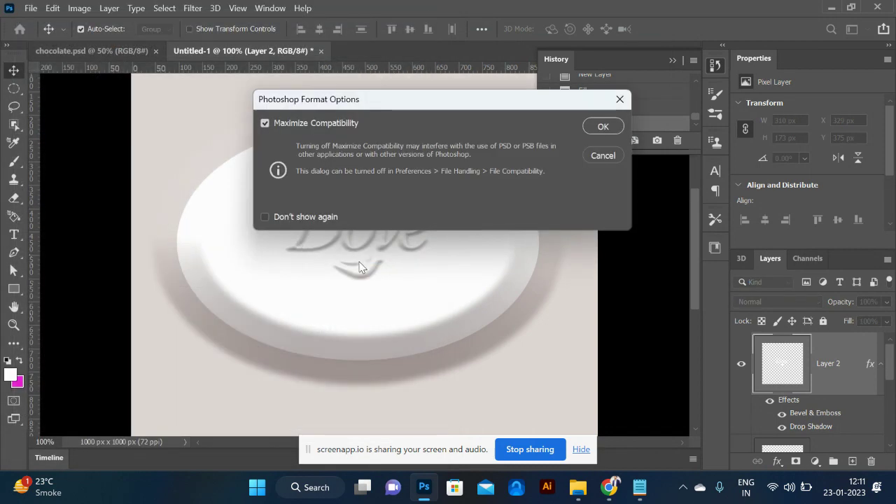
click(603, 126)
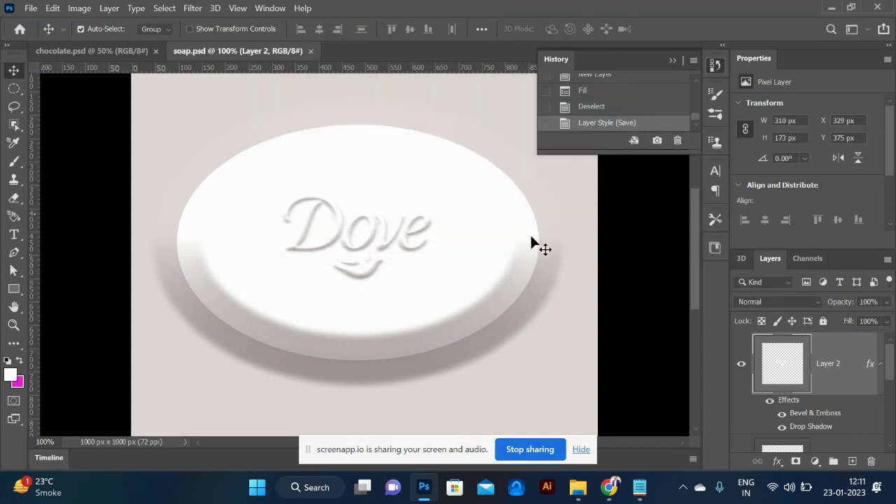
Step: Save a JPEG copy named soap in the Music folder at maximum quality 12 with the Baseline ("Standard") format
key(shift+ctrl+s)
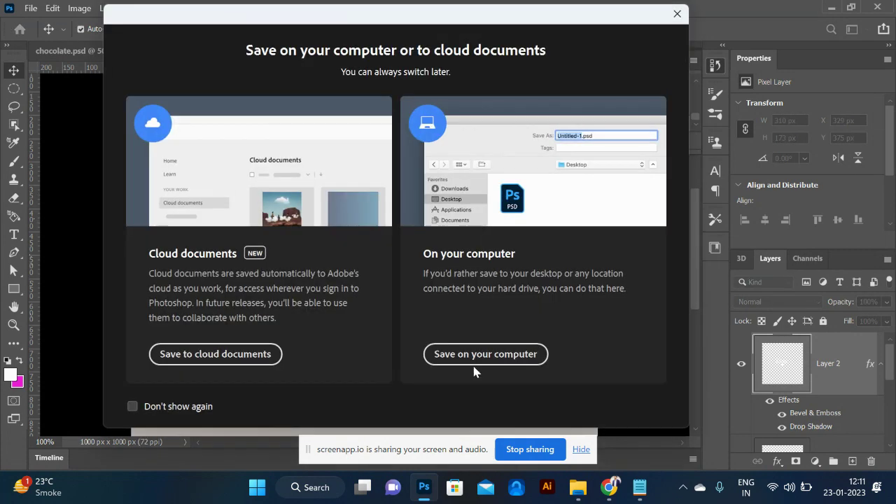
click(474, 355)
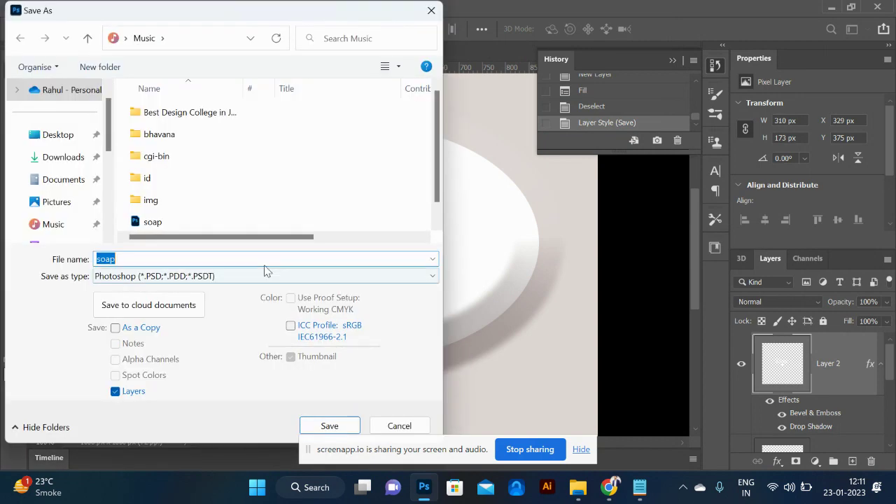
click(200, 258)
click(228, 278)
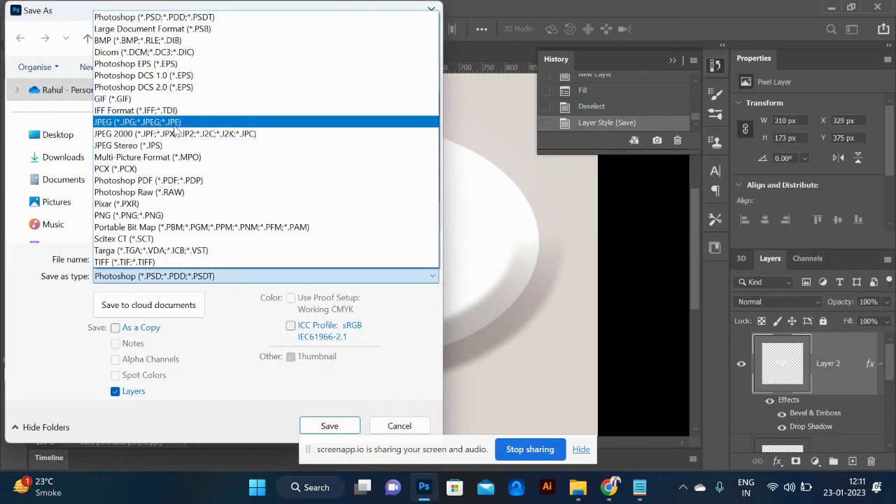
click(177, 122)
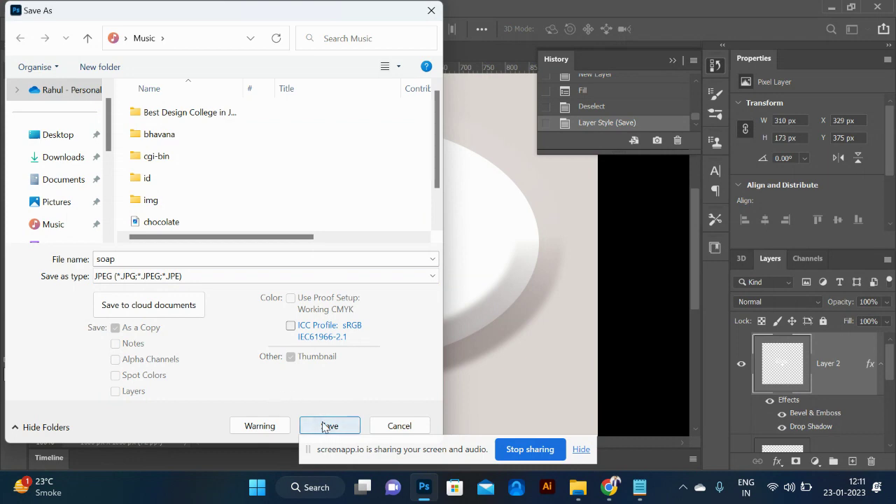
click(323, 423)
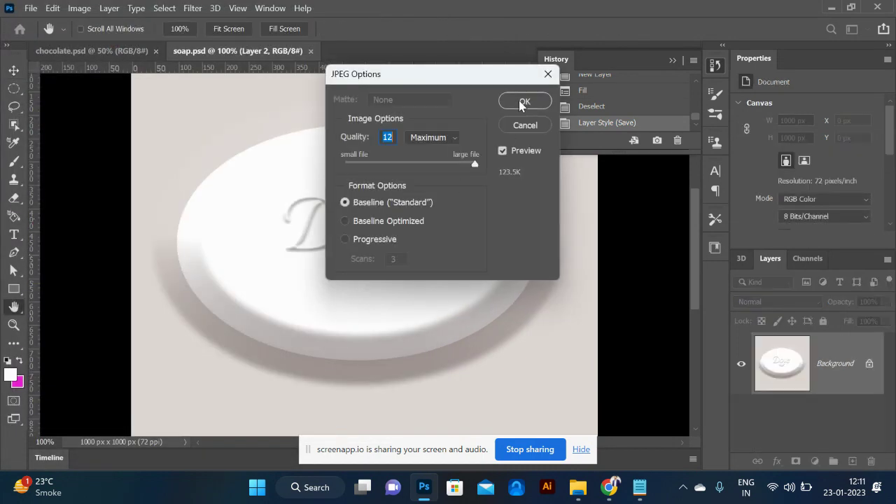
click(523, 105)
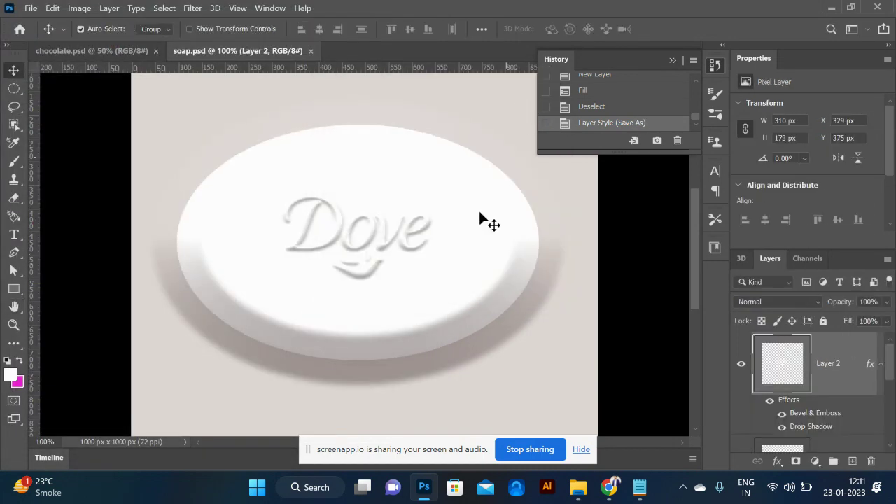
key(ctrl+shift+s)
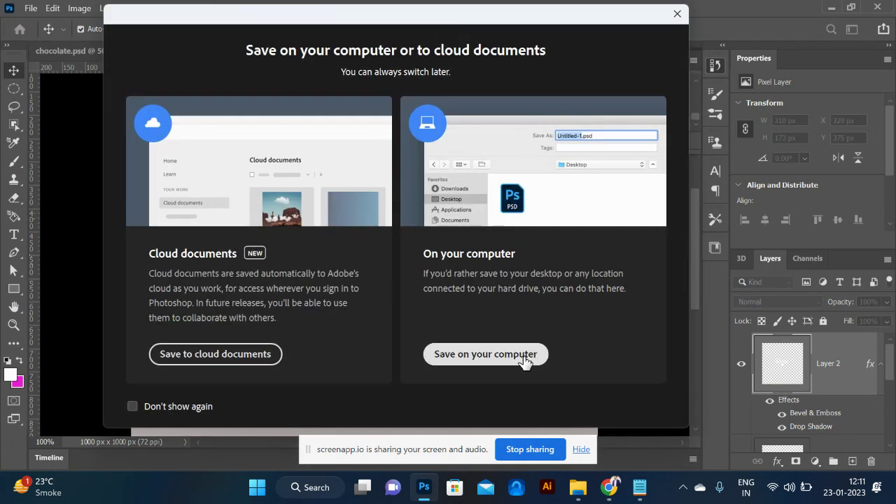
click(485, 355)
click(252, 279)
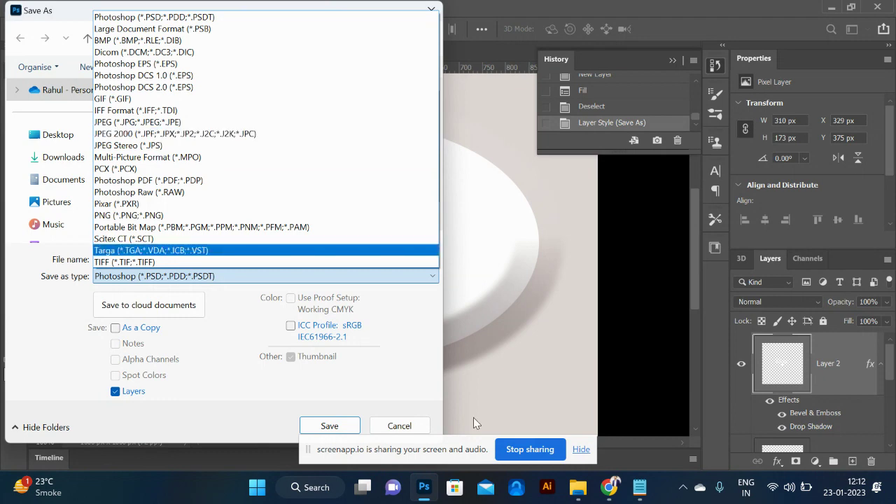
click(418, 433)
click(399, 427)
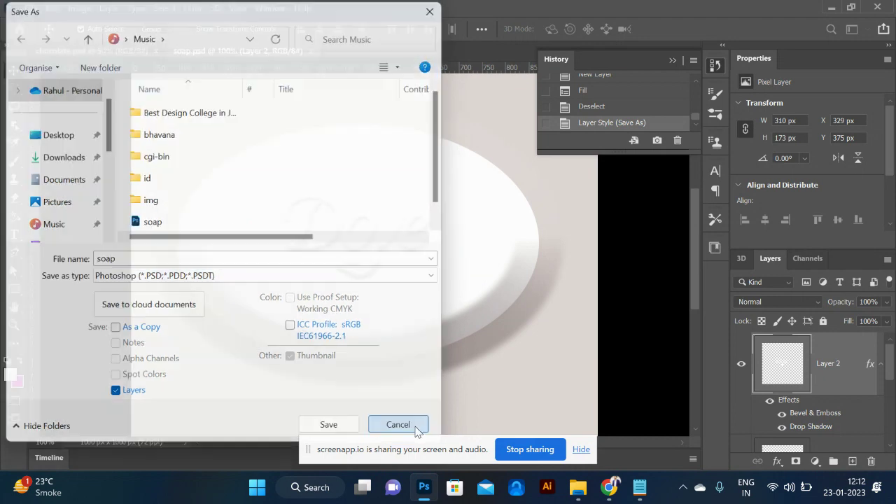
Step: Switch to the Music folder in File Explorer, view the saved soap JPEG in the image viewer and close it
key(alt+Tab)
key(alt+Tab)
key(alt+Tab)
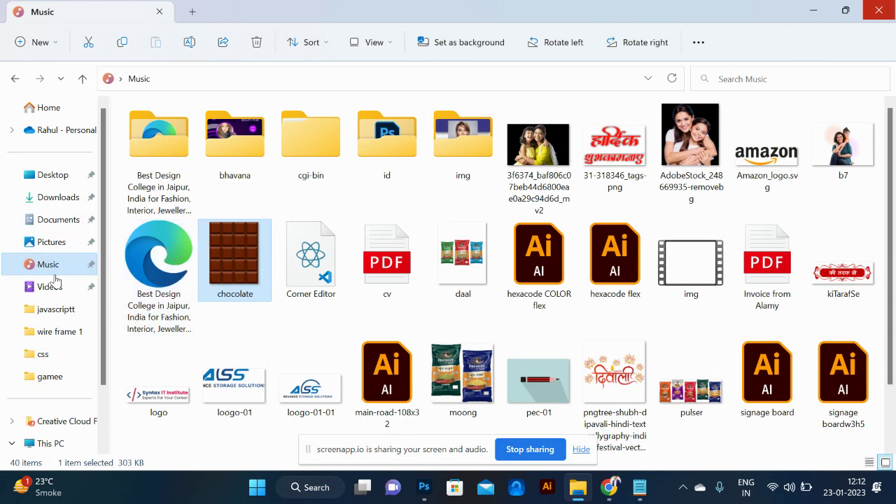
click(284, 329)
scroll(291, 346, down, 1)
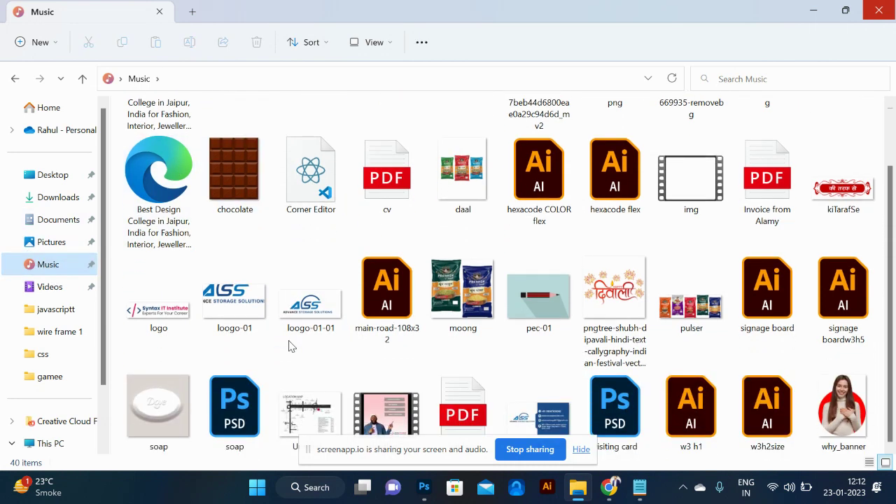
double_click(172, 405)
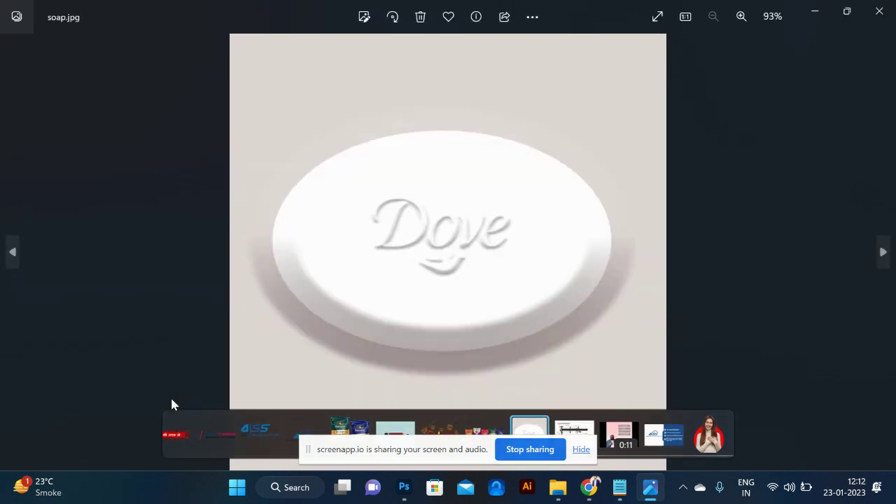
click(880, 11)
Step: Switch to the Chrome window with the Dove logo image search
key(alt+Tab)
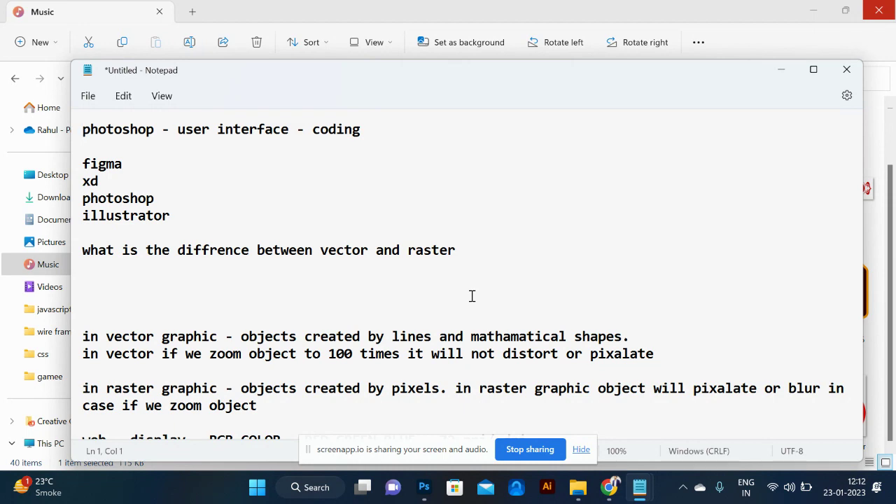
key(alt+Tab)
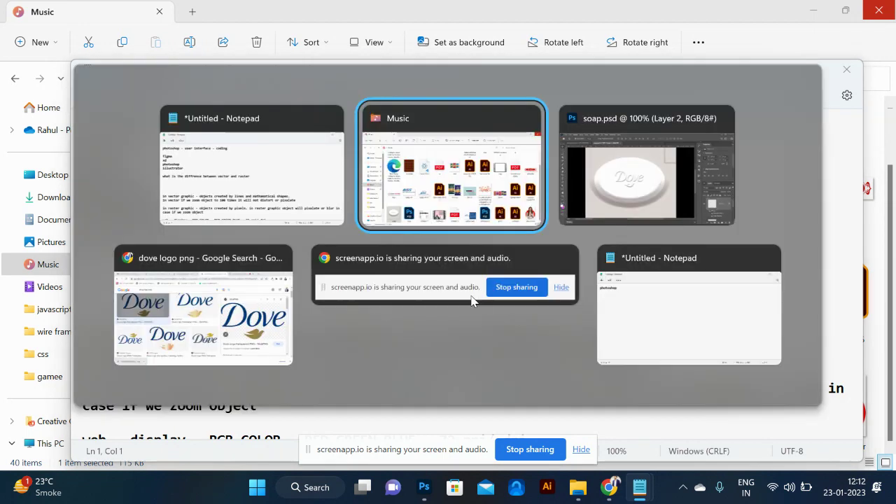
key(alt+Tab)
key(Tab)
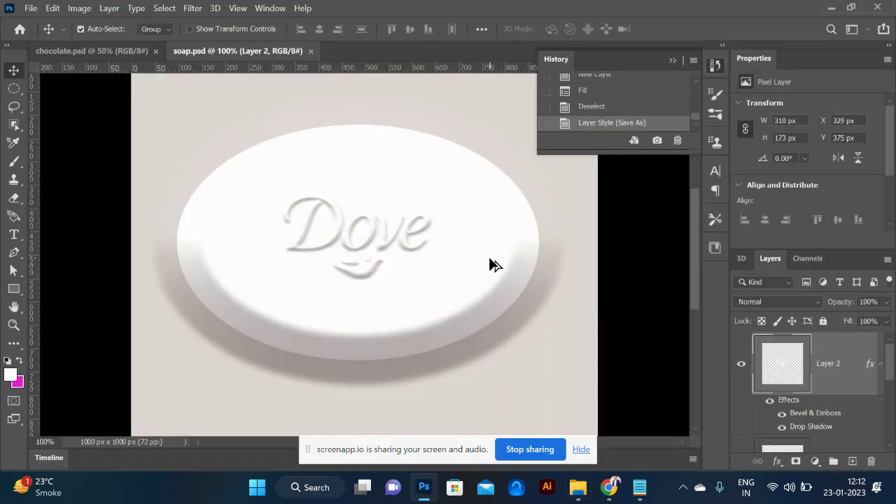
key(alt+Tab)
key(Tab)
key(Tab)
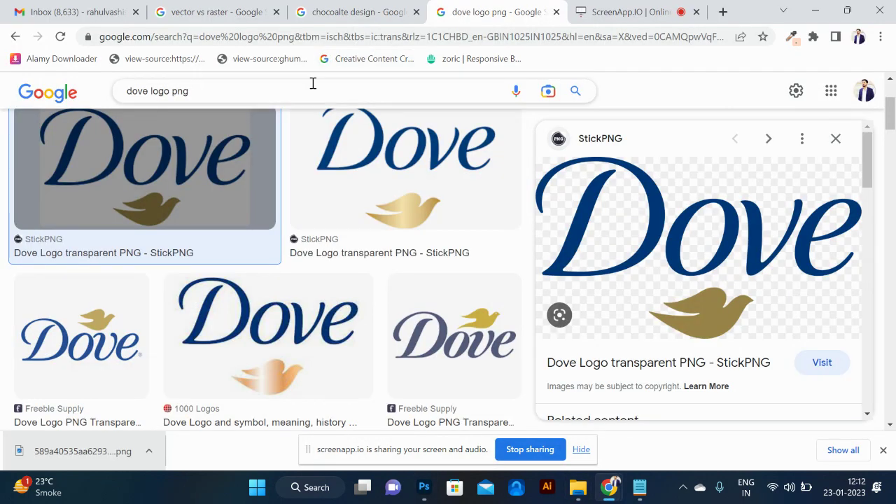
Step: Switch to the soap document in Photoshop and change the white oval layer's Bevel & Emboss style to Inner Bevel
key(alt+Tab)
key(Tab)
key(Tab)
key(Tab)
key(Tab)
key(Tab)
key(Tab)
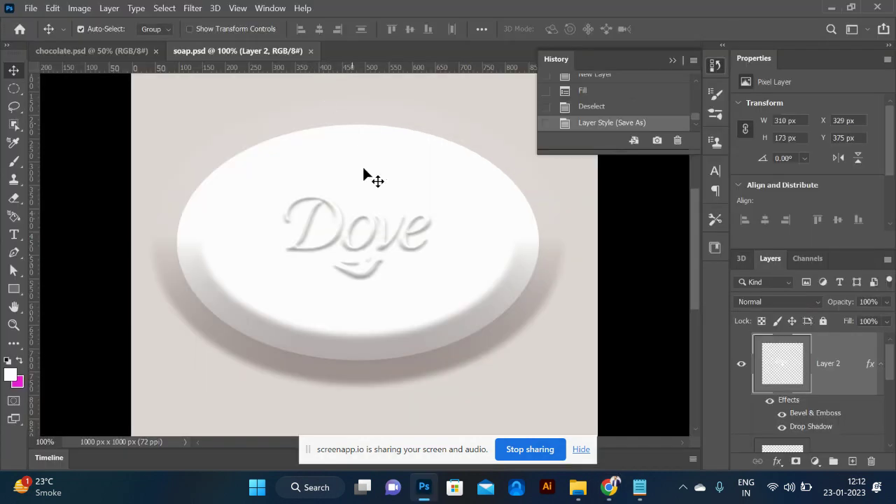
click(426, 190)
scroll(795, 400, down, 2)
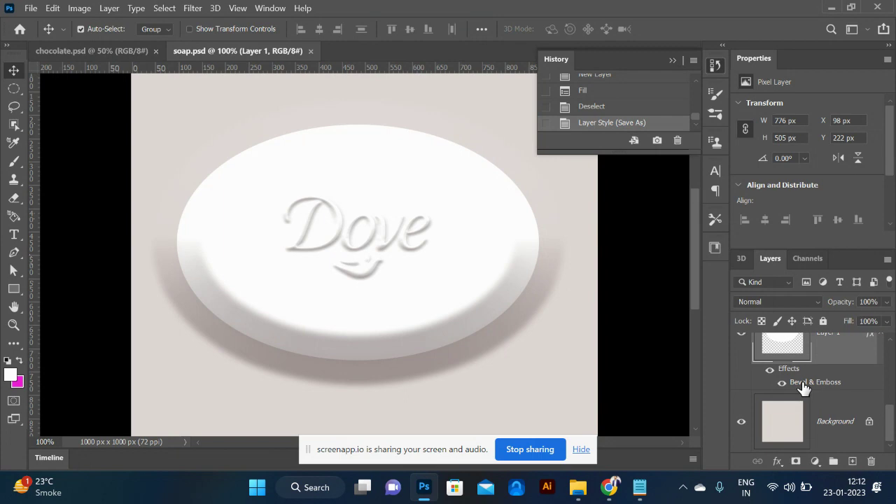
double_click(803, 384)
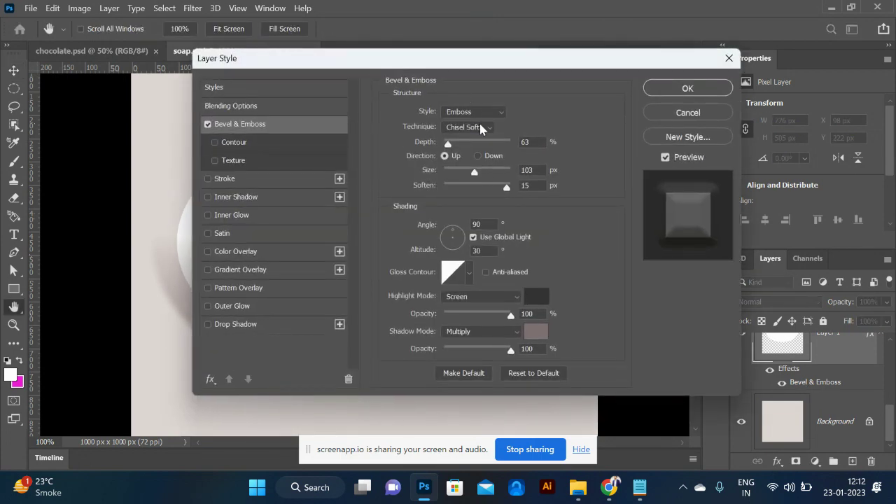
drag(433, 63, 599, 62)
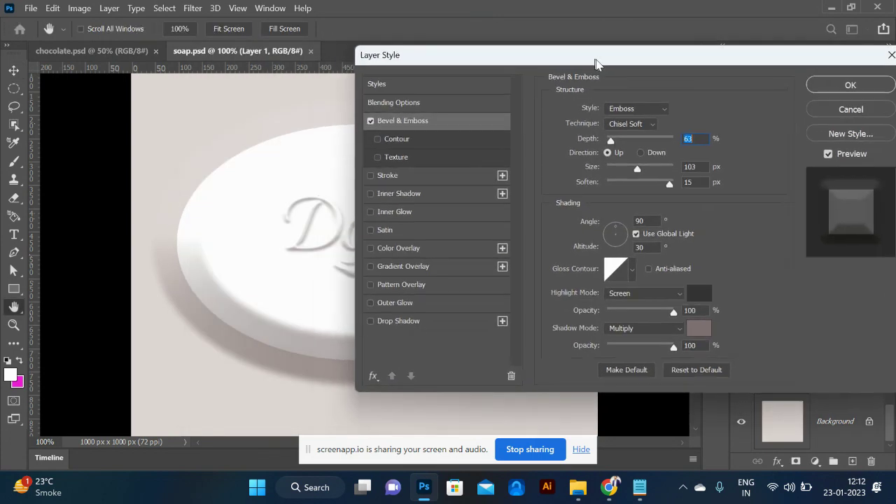
click(655, 111)
click(643, 133)
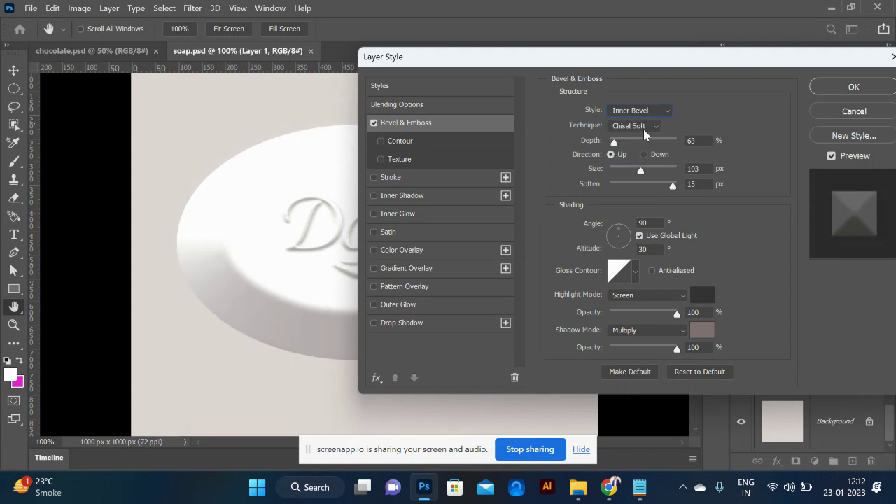
Step: Set the oval's bevel size to 38 px and apply the layer style
drag(597, 63, 741, 53)
drag(786, 163, 768, 162)
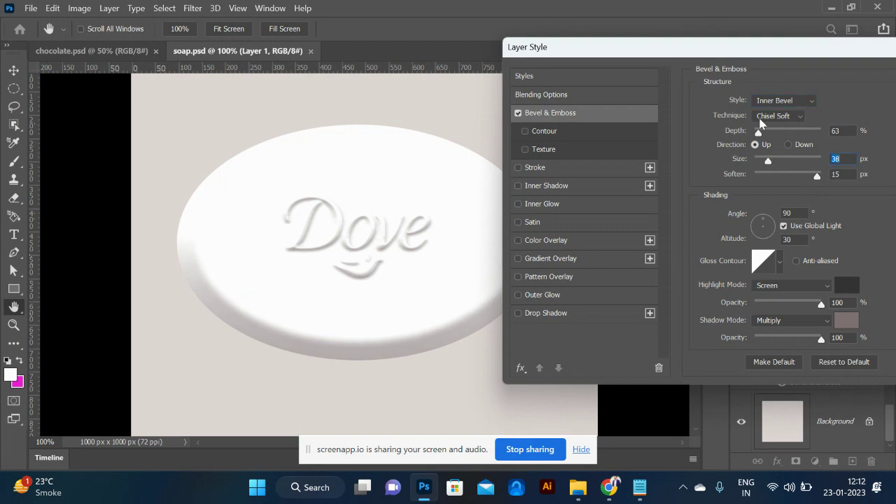
drag(754, 59, 652, 47)
click(742, 59)
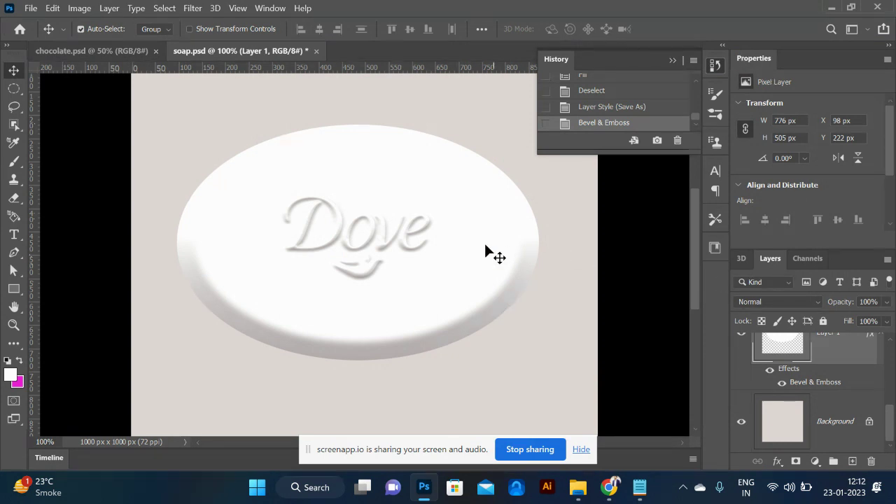
Step: Switch to the Music folder, view the soap JPEG in the image viewer, and open the soap PSD in Photoshop
key(alt+Tab)
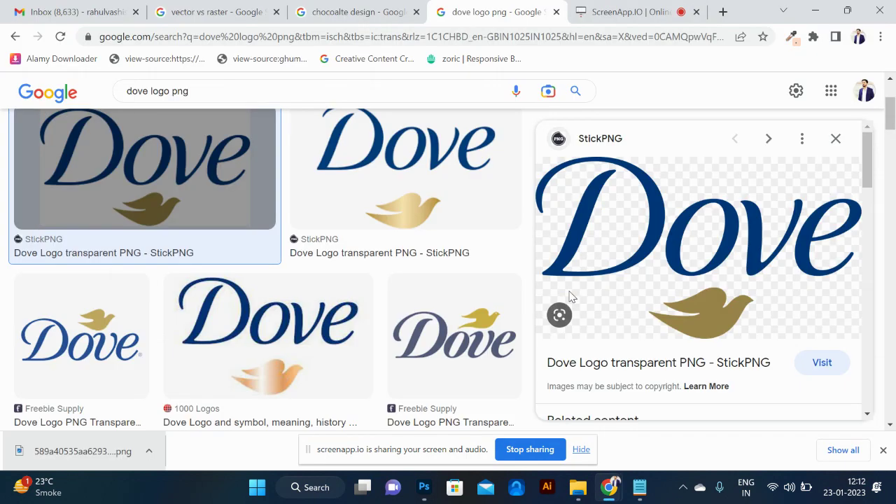
key(alt+Tab)
key(Tab)
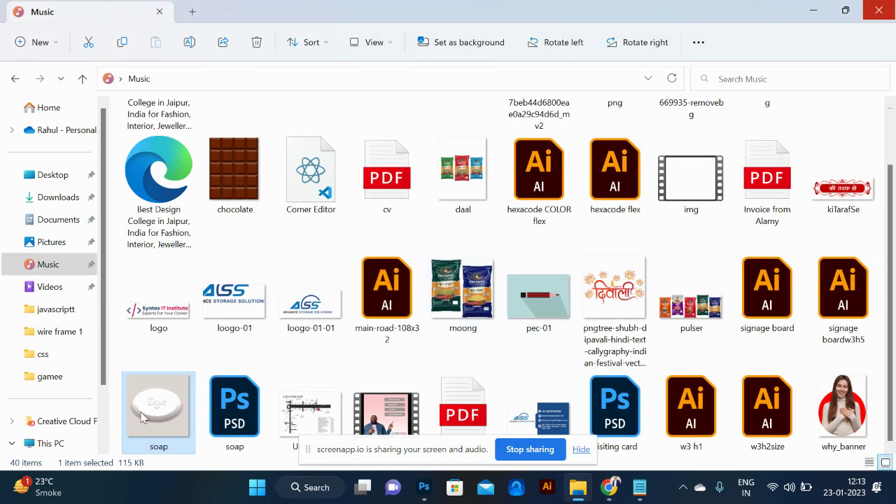
double_click(142, 417)
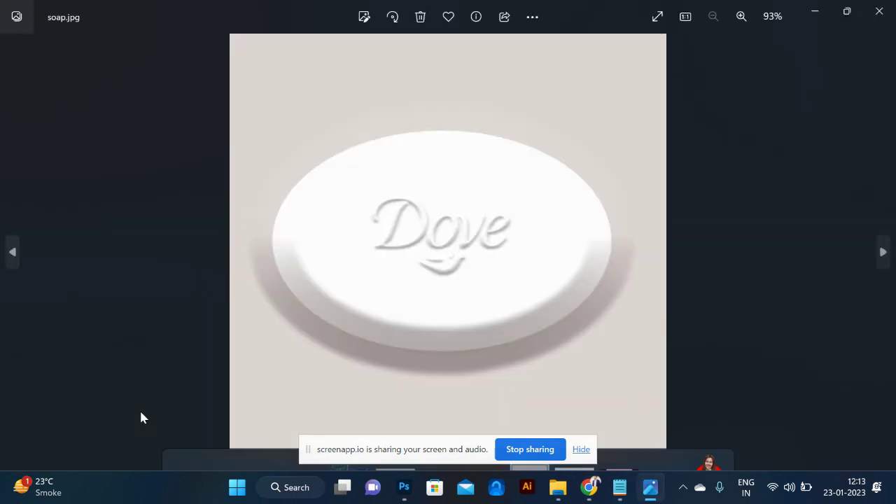
key(alt+Tab)
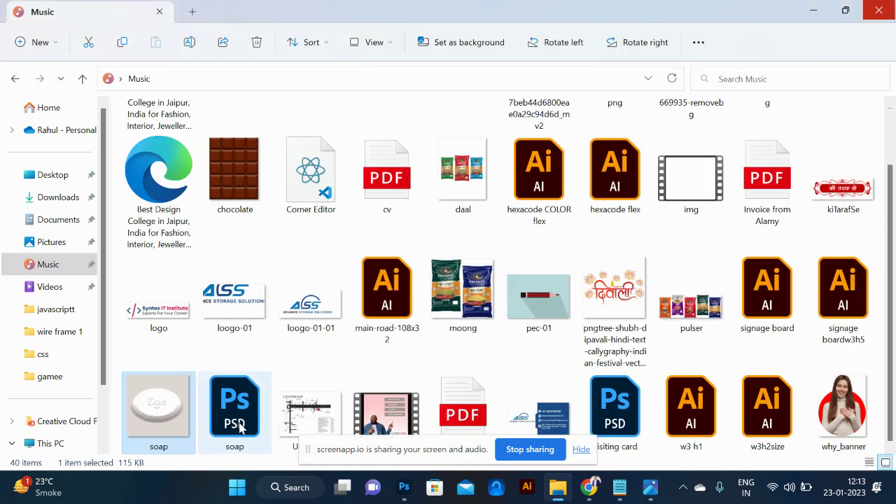
double_click(219, 405)
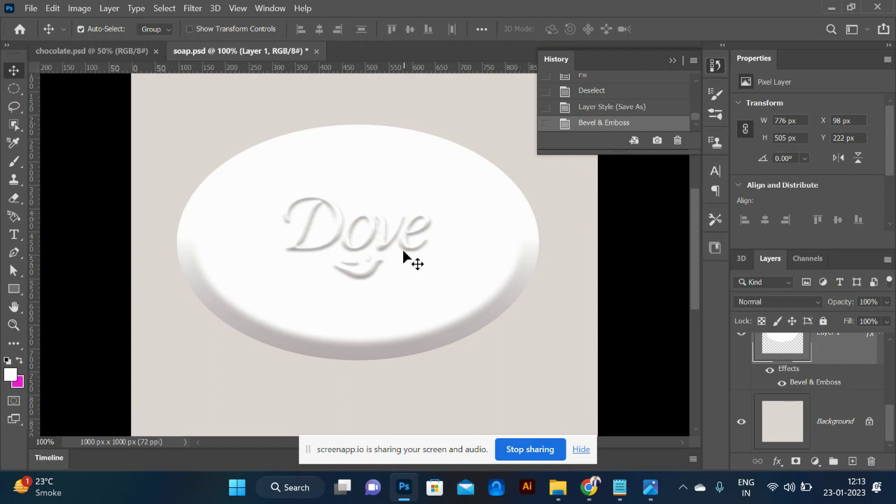
Step: Fill the Background layer with the blue foreground color 2d4cd4
click(813, 428)
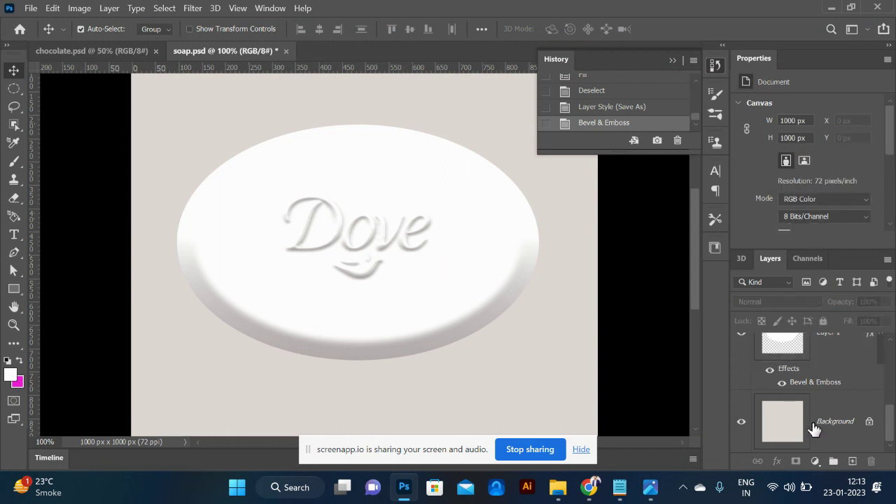
click(814, 428)
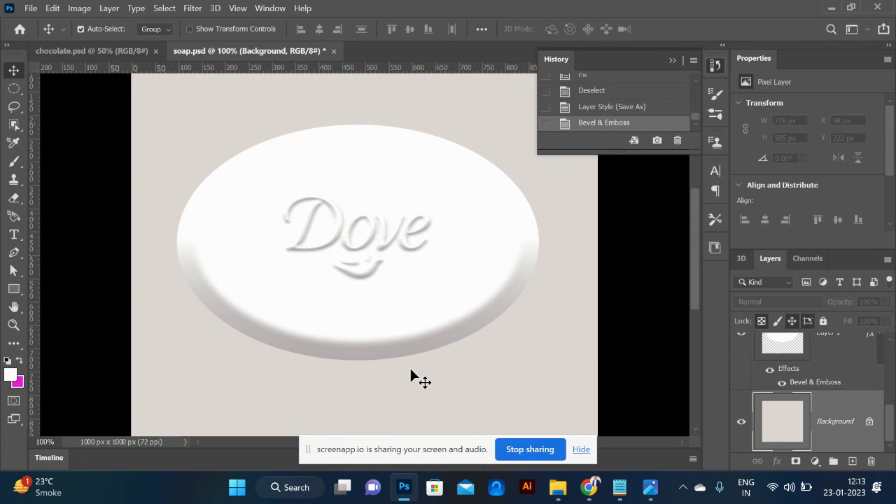
click(11, 375)
click(713, 154)
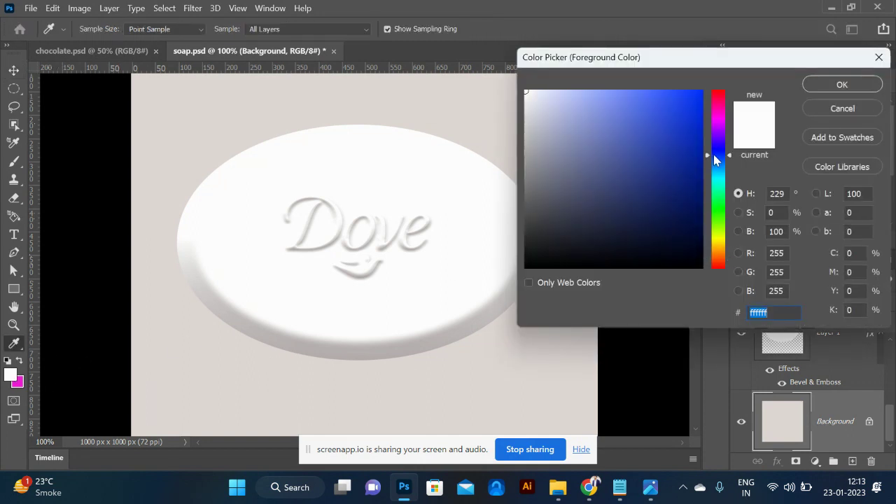
click(665, 119)
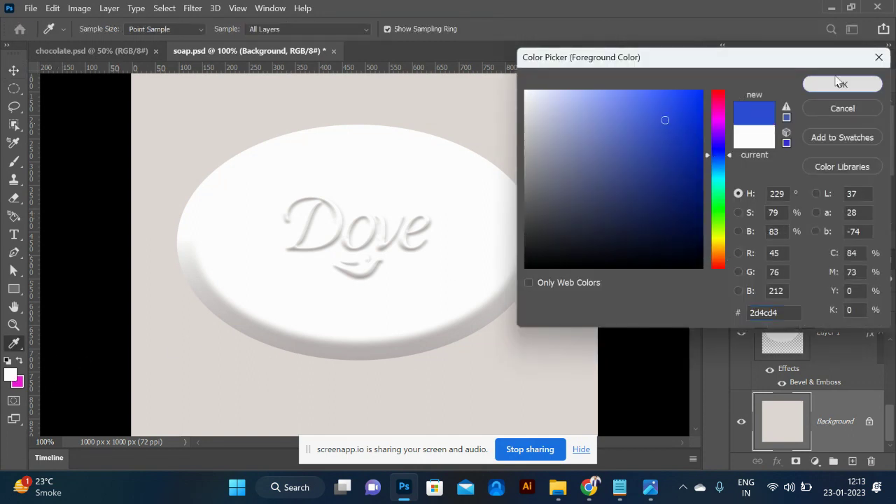
click(826, 84)
key(alt+BackSpace)
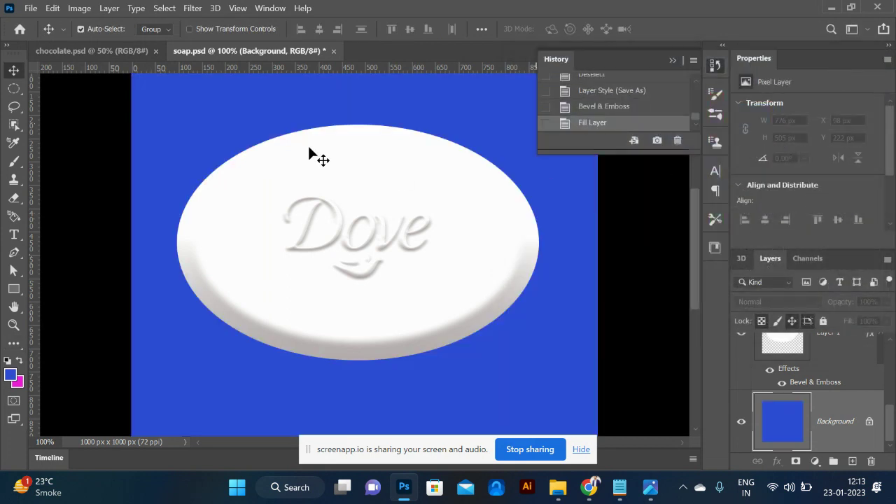
Step: Refill the Background layer with a pale greyish blue foreground color
click(11, 375)
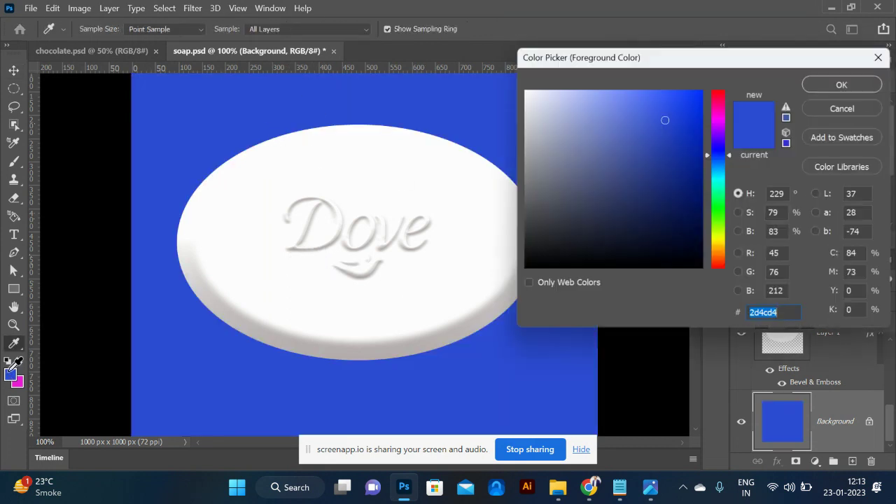
click(564, 124)
key(Return)
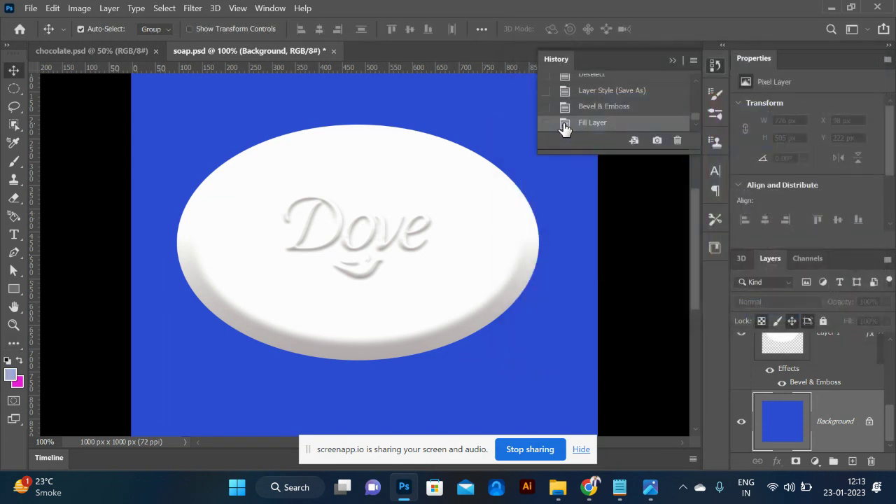
key(alt+BackSpace)
key(ctrl+minus)
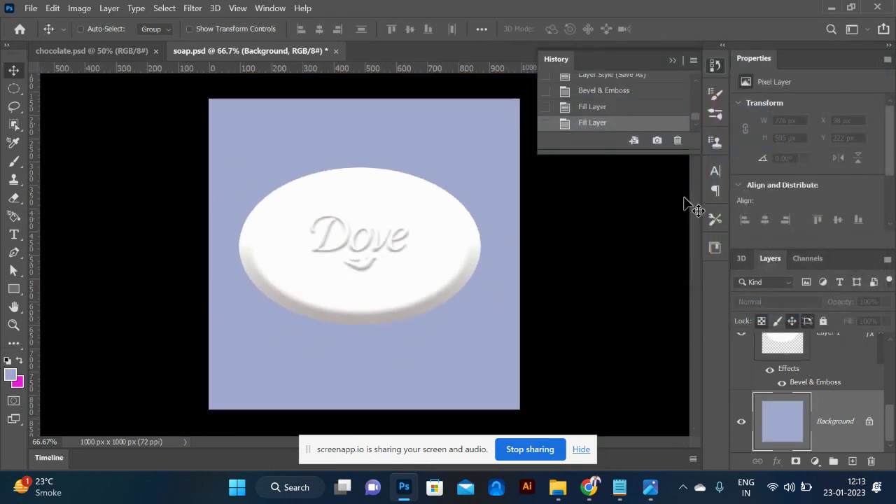
key(ctrl+minus)
key(ctrl+plus)
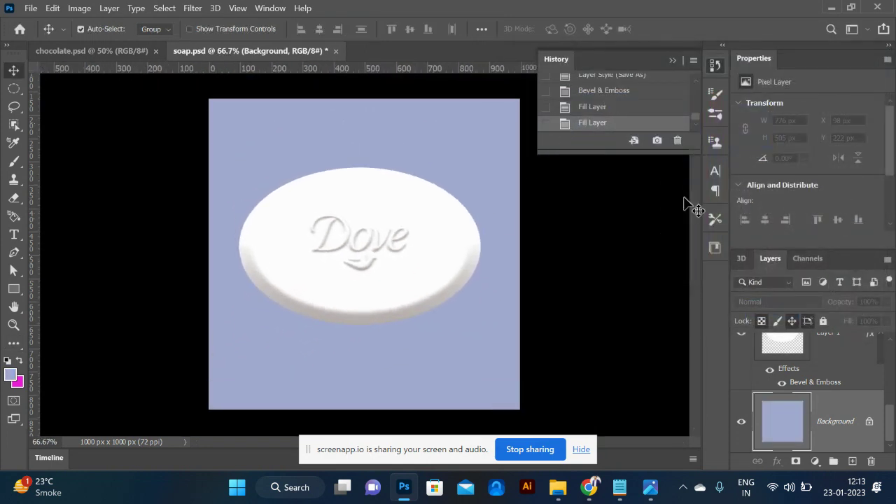
click(113, 51)
click(224, 54)
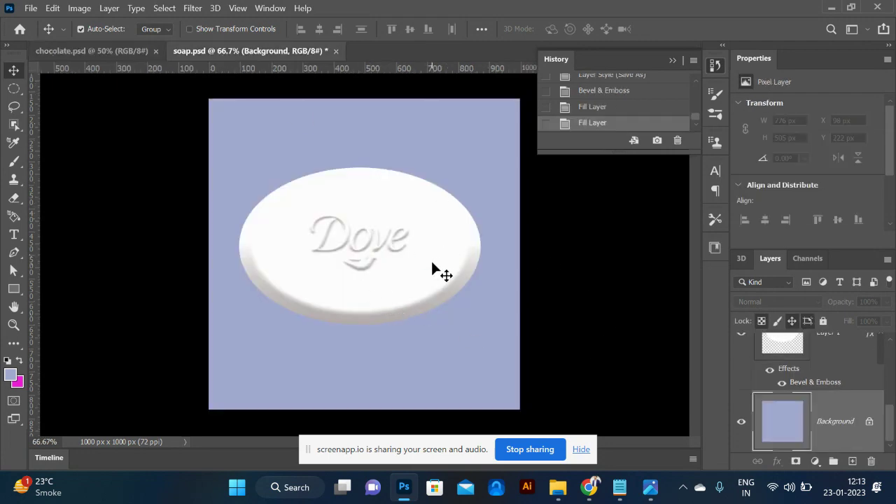
key(alt+Tab)
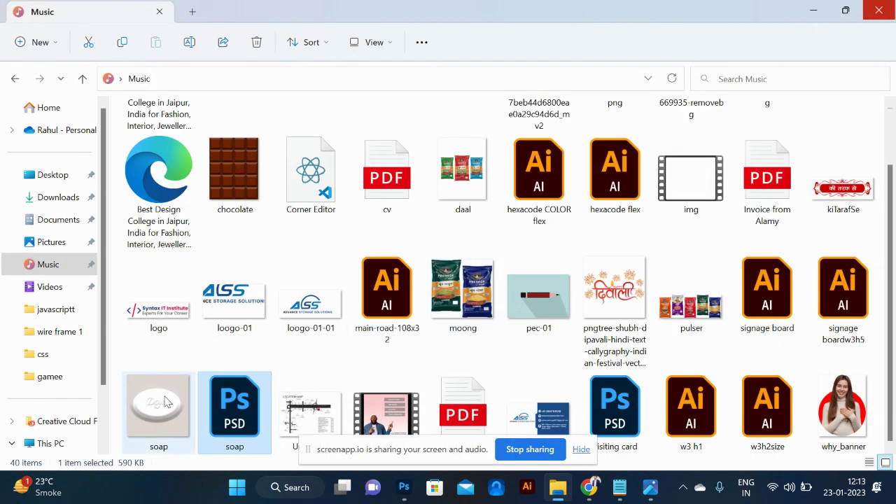
key(alt+Tab)
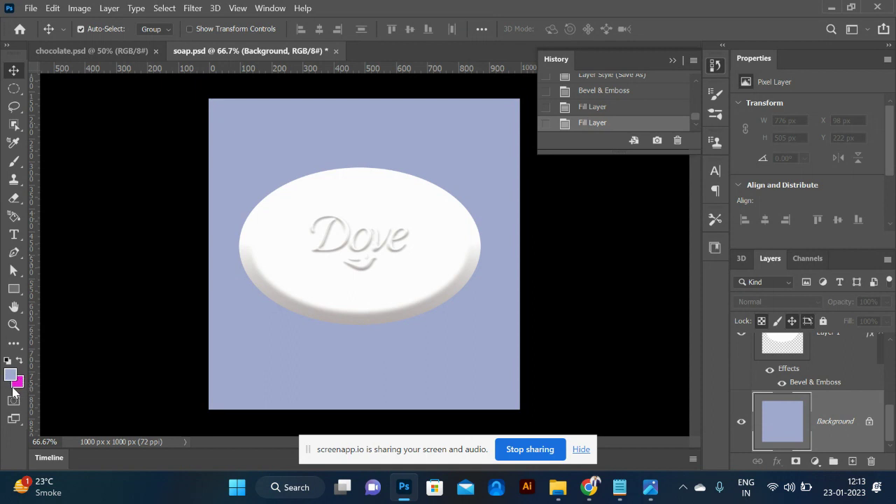
Step: Select the soap oval with its Dove logo and duplicate it twice, to the canvas's upper-right corner and its lower edge
scroll(775, 360, up, 2)
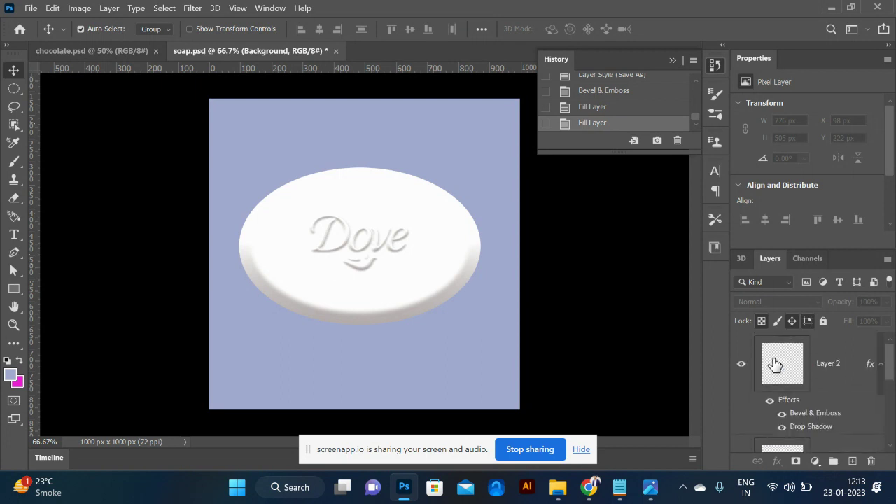
drag(196, 147, 532, 292)
drag(352, 238, 343, 424)
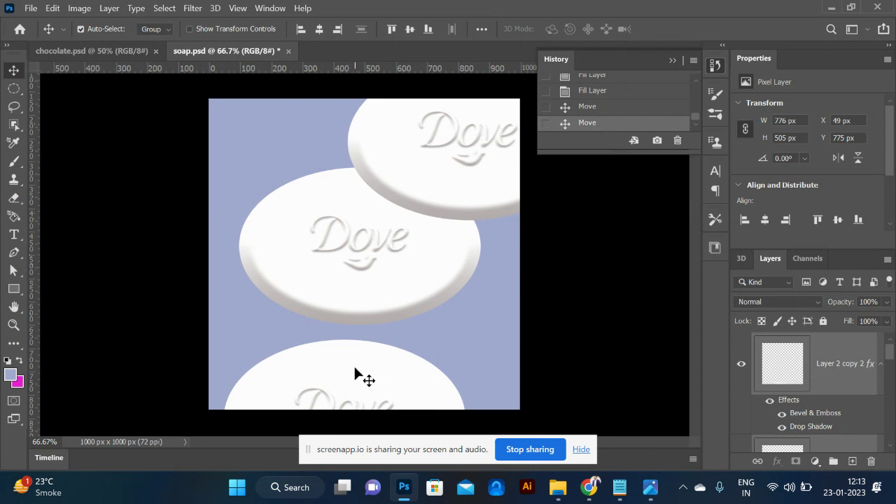
Step: Move the lower soap copy up, scale it to 56.35% and place it in the canvas's lower-right corner
drag(353, 365, 401, 260)
key(ctrl+t)
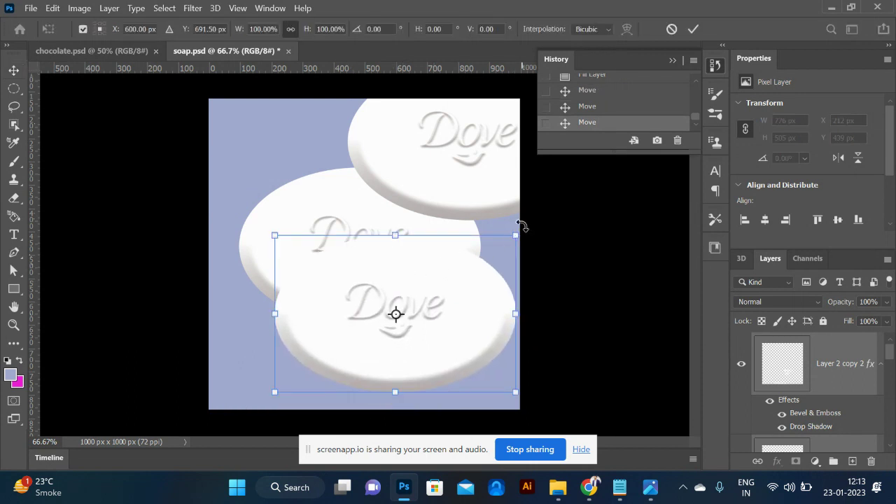
drag(516, 236, 463, 270)
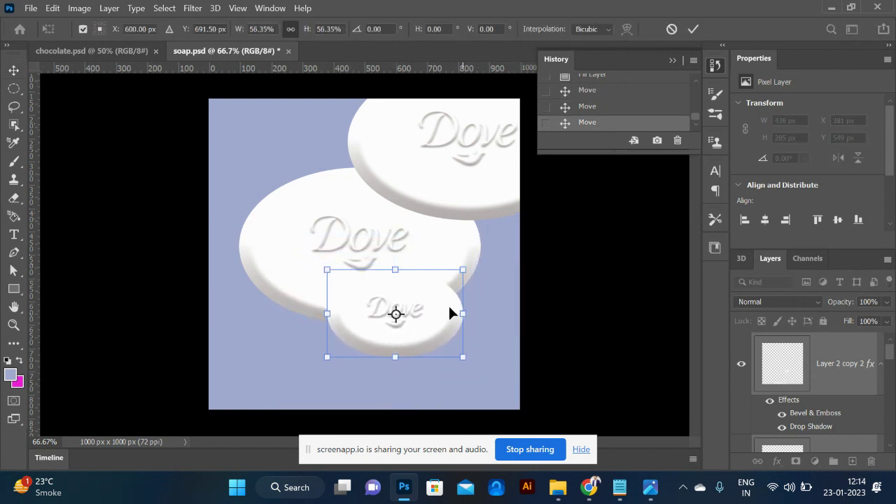
drag(430, 329, 478, 365)
key(Return)
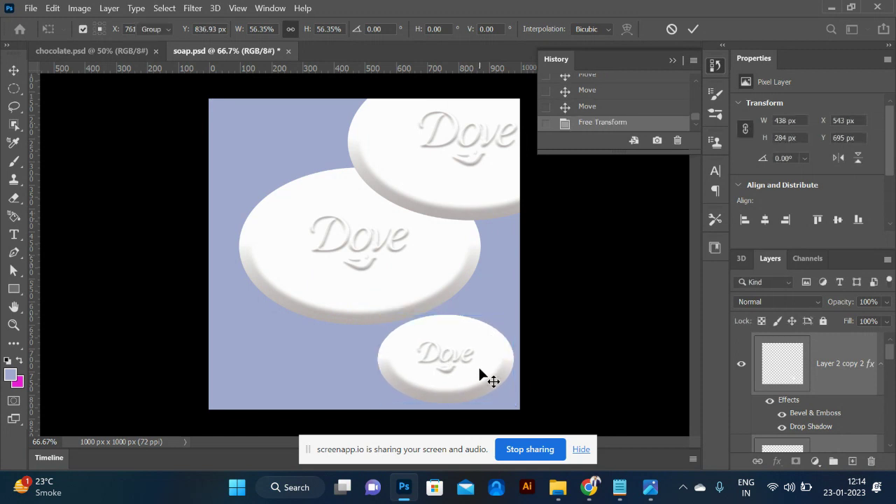
Step: Scale the upper-right soap copy with its logo down to about 342 px wide for the oval
drag(308, 110, 490, 137)
key(ctrl+t)
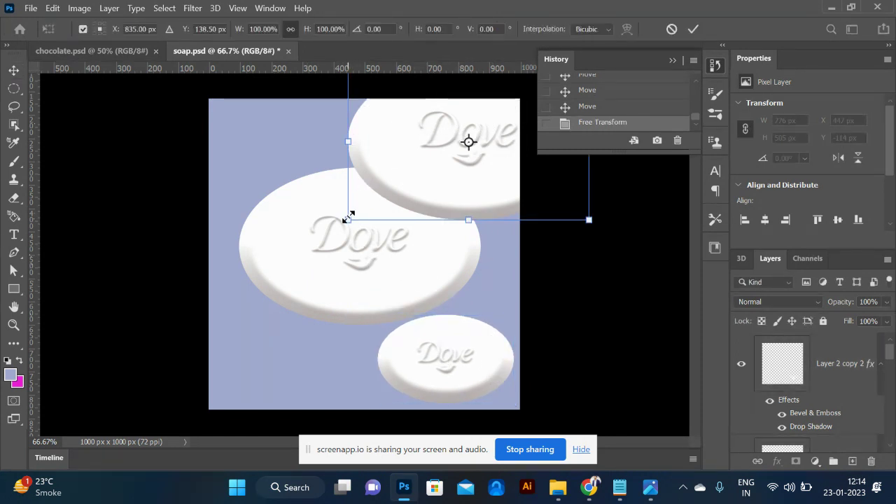
drag(348, 220, 414, 170)
key(Return)
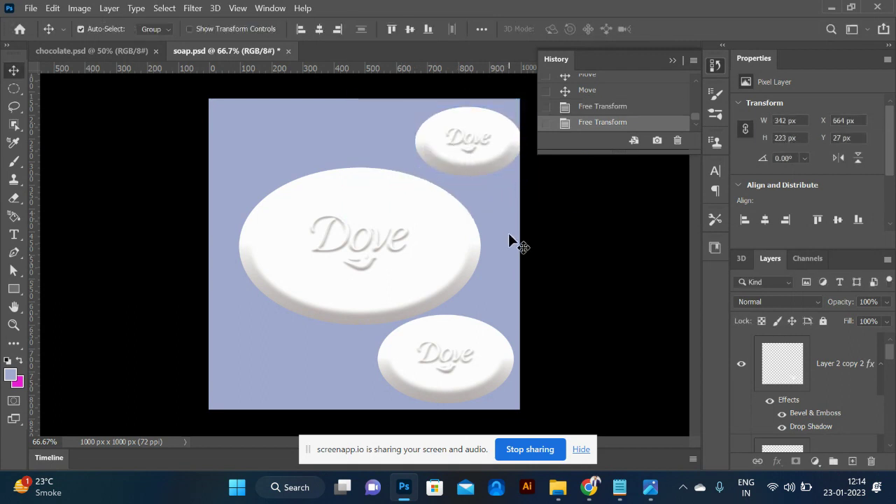
drag(509, 233, 251, 249)
Step: Switch to the Notepad window and review the notes on vector and raster graphics, resolution and file formats
key(alt+Tab)
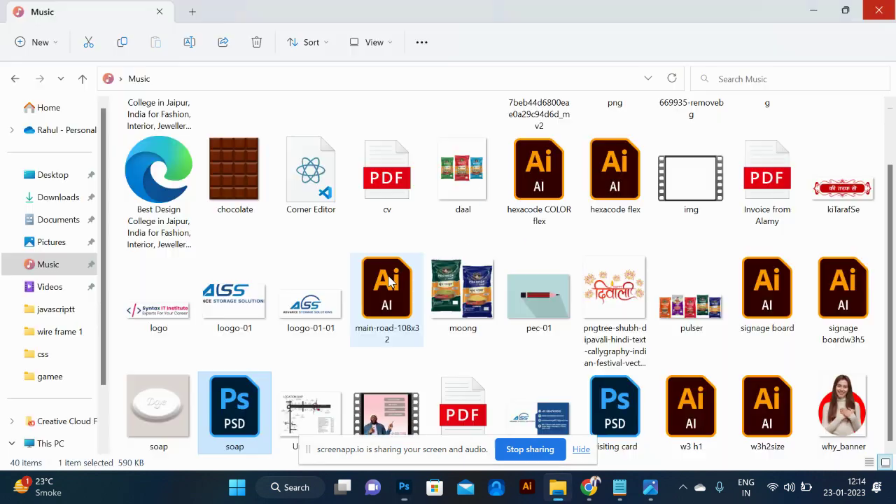
key(alt+Tab)
key(Tab)
key(Tab)
key(Tab)
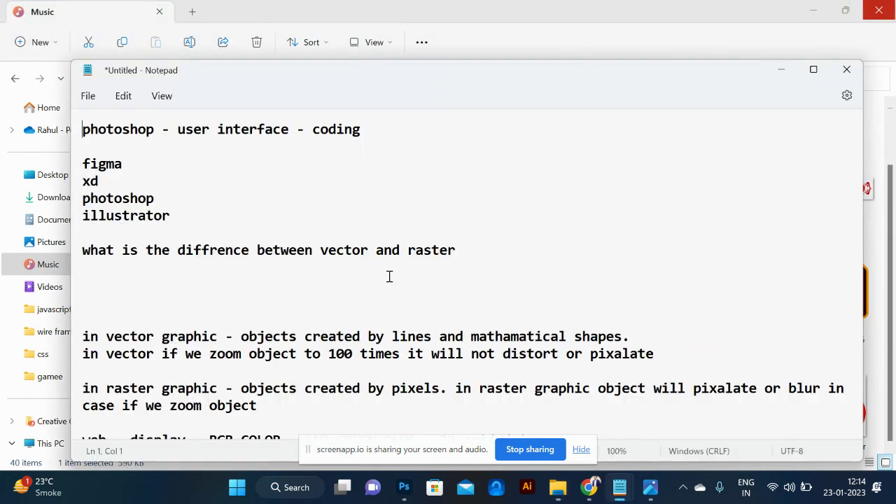
scroll(429, 373, down, 4)
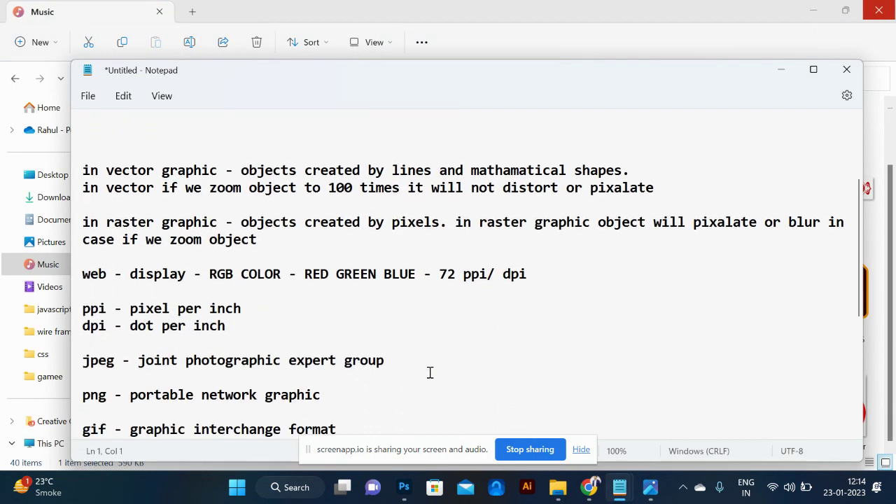
scroll(530, 314, down, 3)
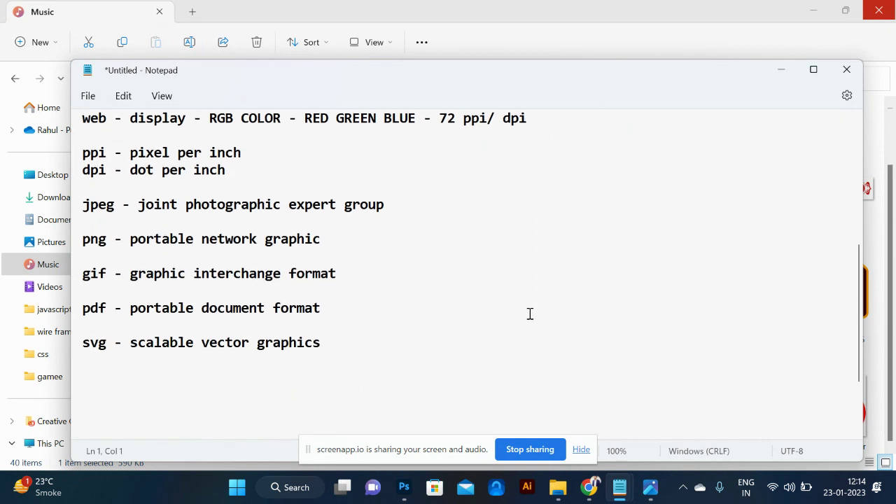
Step: Add the line "printing - cmyk color -" below the svg entry in the notes
click(360, 351)
text(printing )
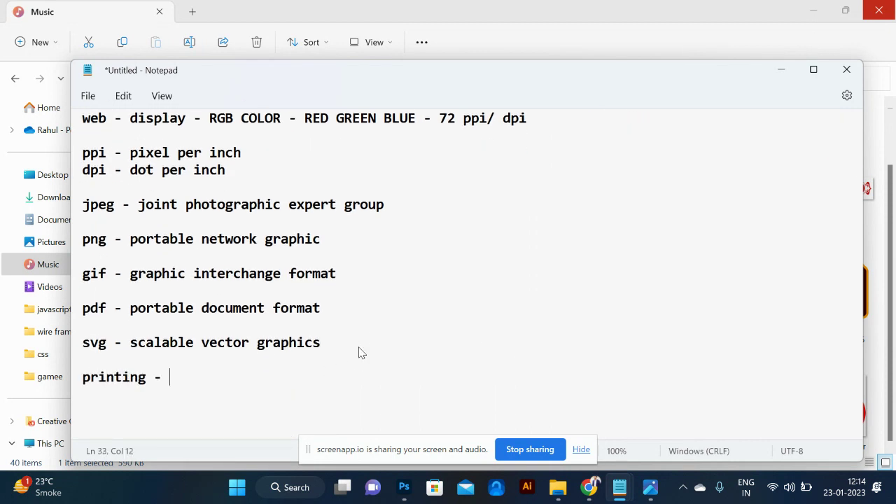
text(- cmyk color -)
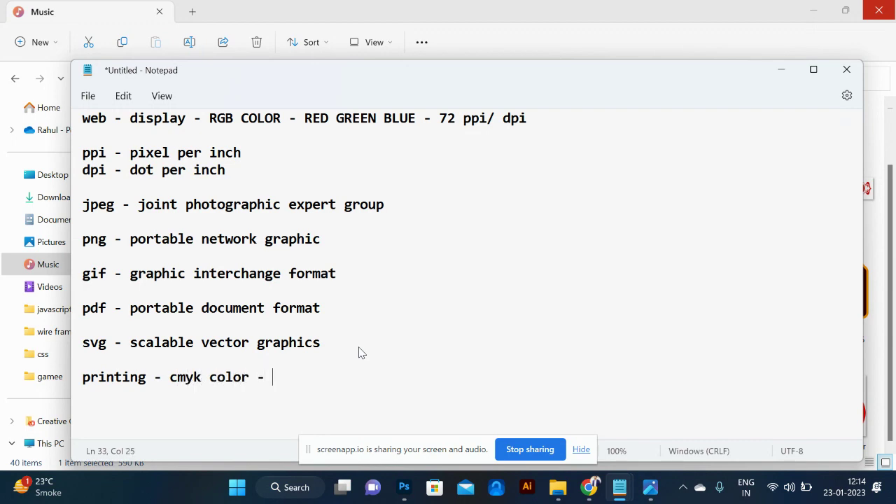
Step: Switch to Chrome and search Google Images for "cmyk color"
key(alt+Tab)
key(alt+Tab)
key(alt+Tab)
key(alt+Tab)
key(alt+Tab)
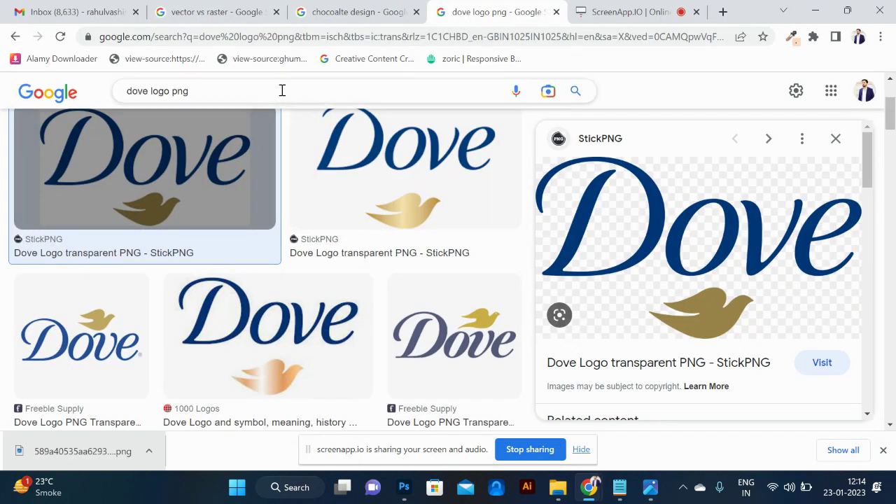
triple_click(282, 90)
text(cmyk)
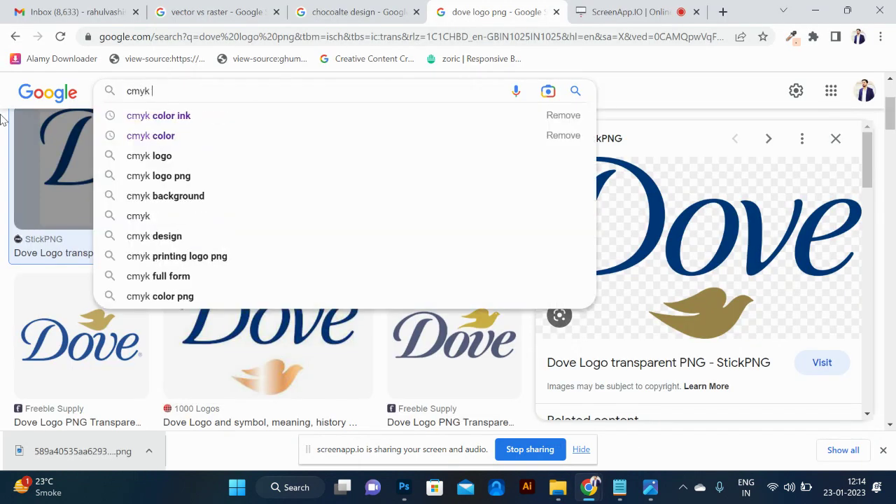
key(Down)
key(Down)
key(Return)
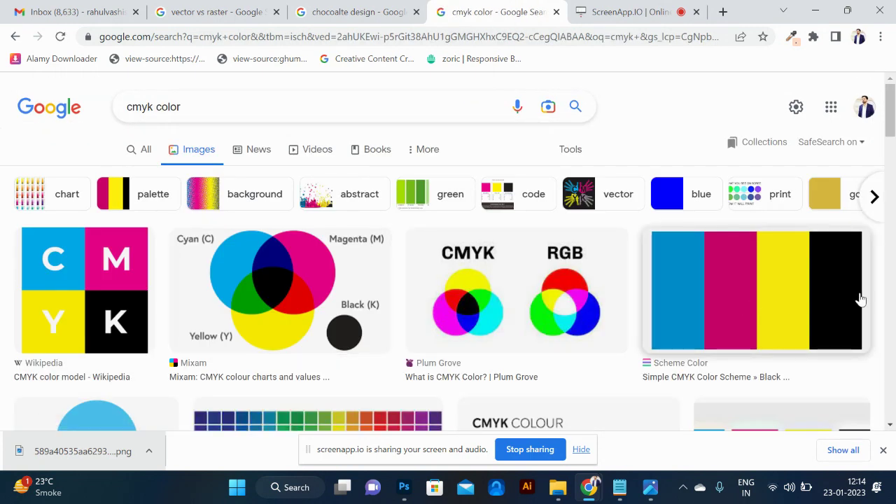
Step: Preview the Think3 CMYK Colour Profile image and the Adobe Stock CMYK color chart in the image results
scroll(455, 311, down, 5)
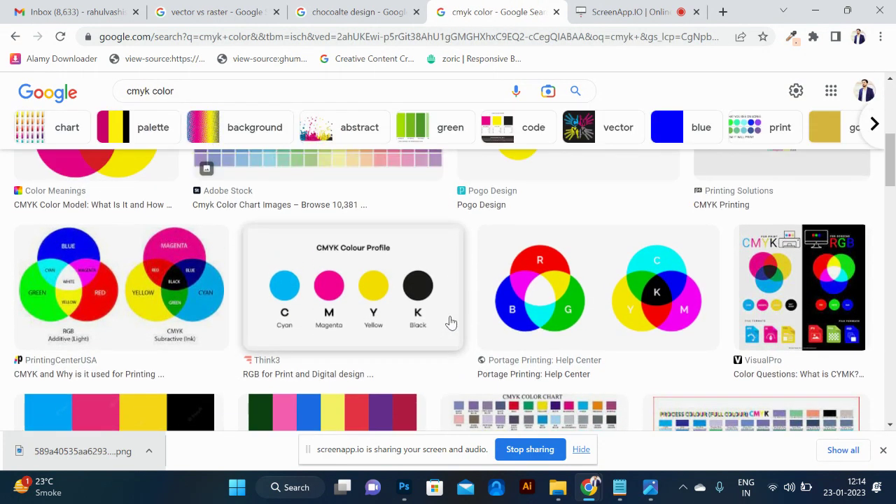
click(450, 322)
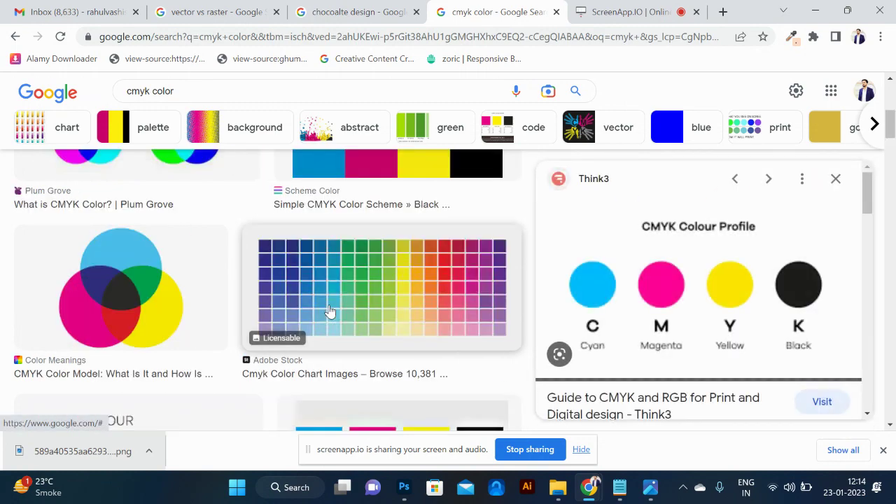
click(329, 311)
Step: Compare the printing note in Notepad with the CMYK color chart in Chrome, ending in Notepad
key(alt+Tab)
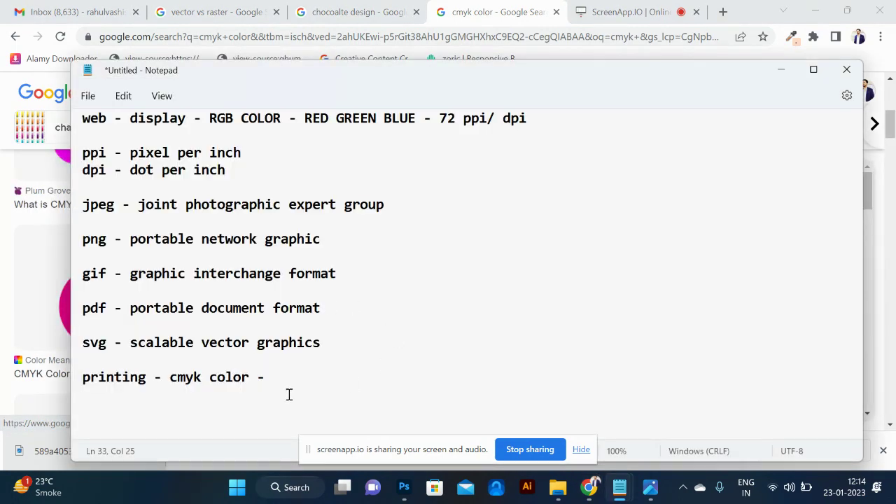
key(alt+Tab)
key(Tab)
key(alt+Tab)
key(Tab)
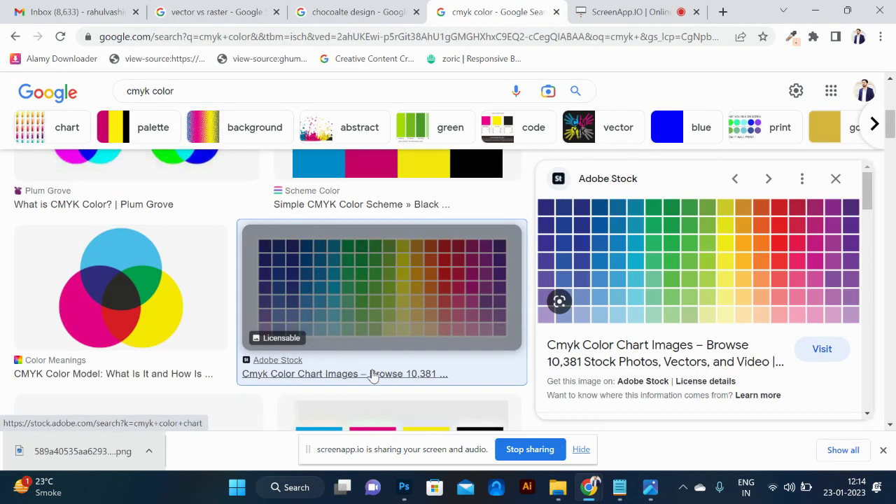
key(alt+Tab)
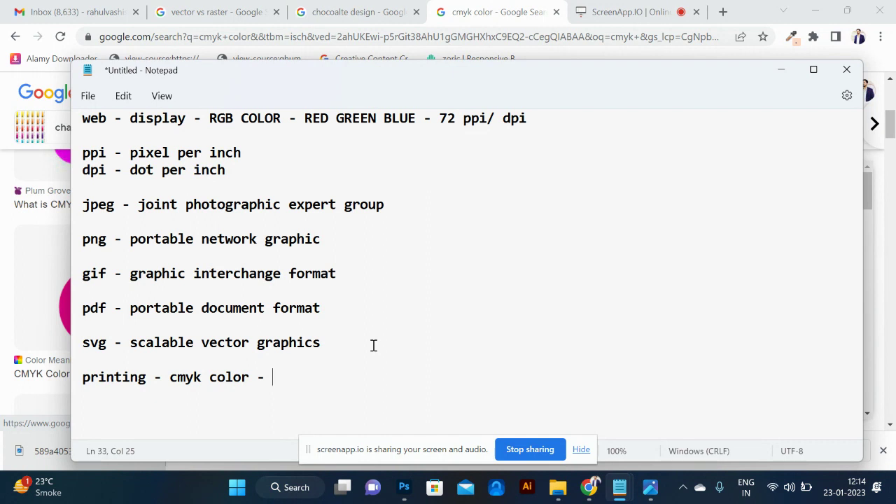
Step: Switch to Photoshop and review the chocolate.psd design, selecting all the bar's pieces and clearing the selection
key(alt+Tab)
key(alt+Tab)
key(alt+Tab)
key(alt+Tab)
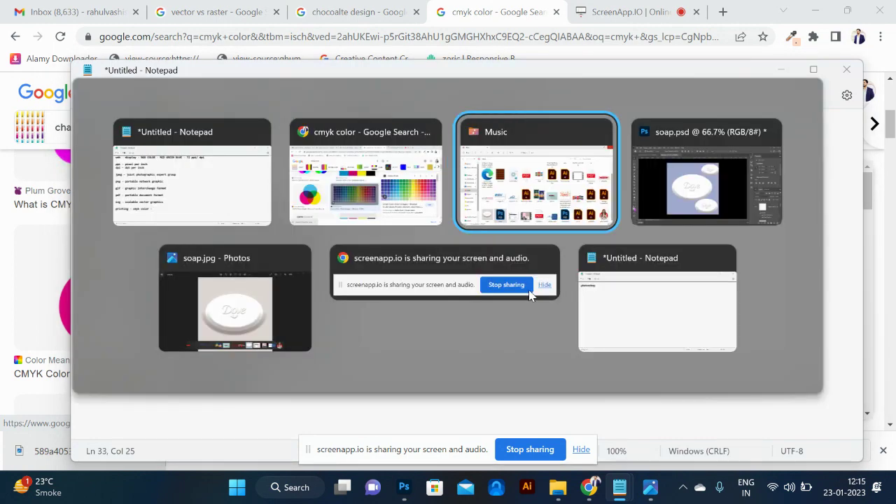
key(alt+Tab)
key(alt+Tab)
key(alt+Tab)
key(alt+Tab)
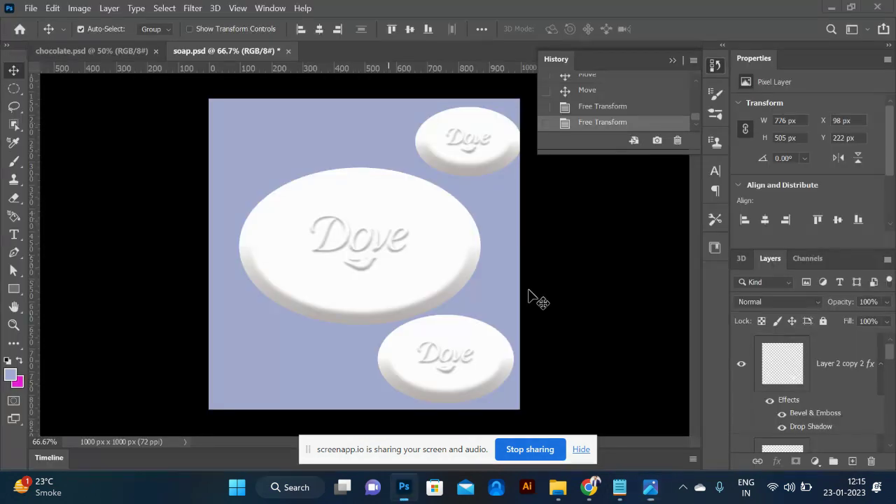
click(75, 49)
key(Delete)
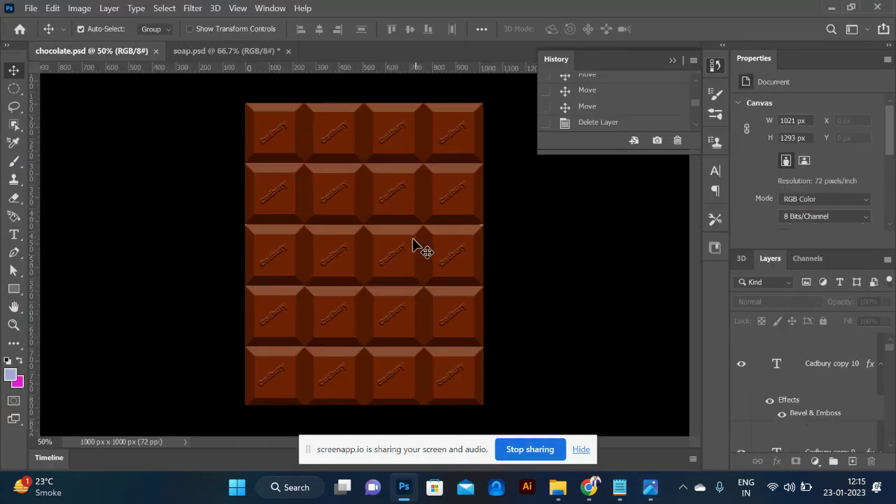
drag(225, 102, 491, 394)
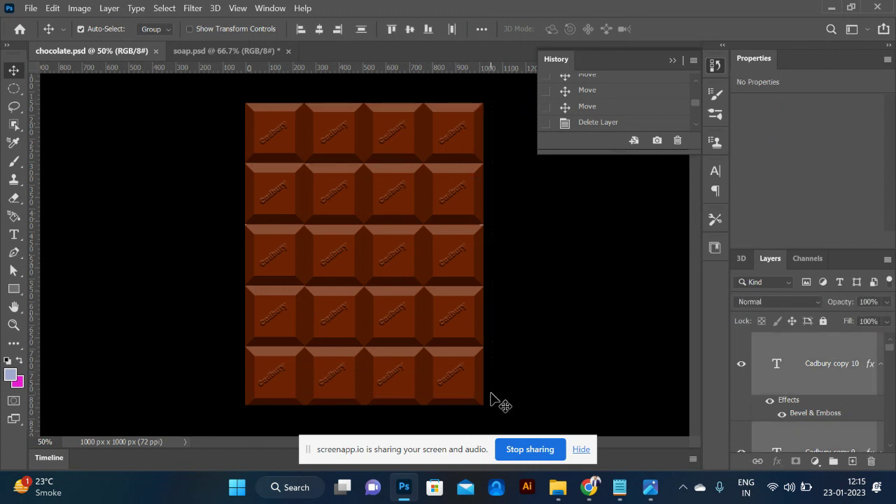
click(516, 329)
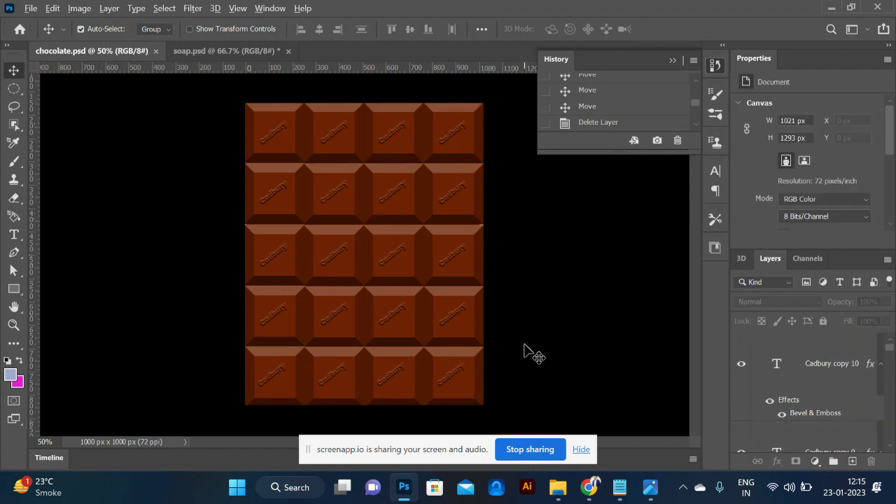
Step: Switch back to Chrome and look at the CMYK color chart preview
key(alt+Tab)
key(alt+Tab)
key(alt+Tab)
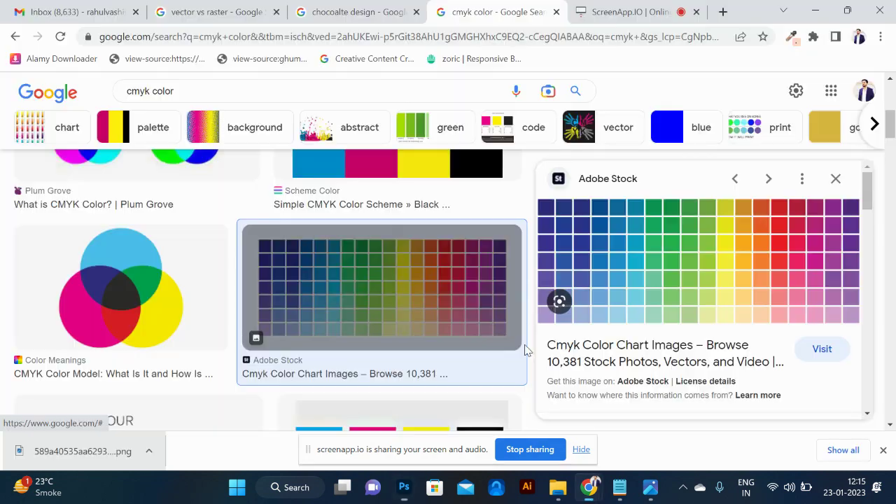